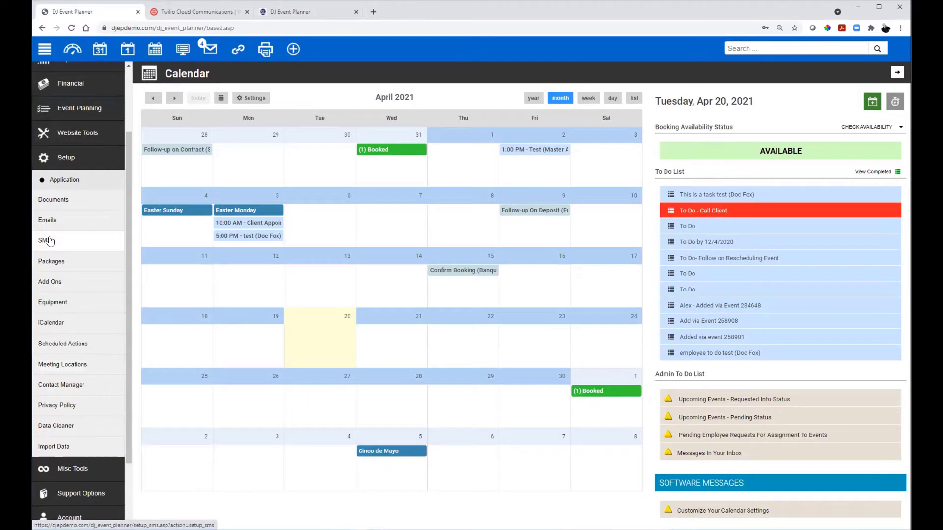
# Step: From Setup > SMS Settings, edit the Master Administrator's Twilio credentials
pyautogui.click(49, 241)
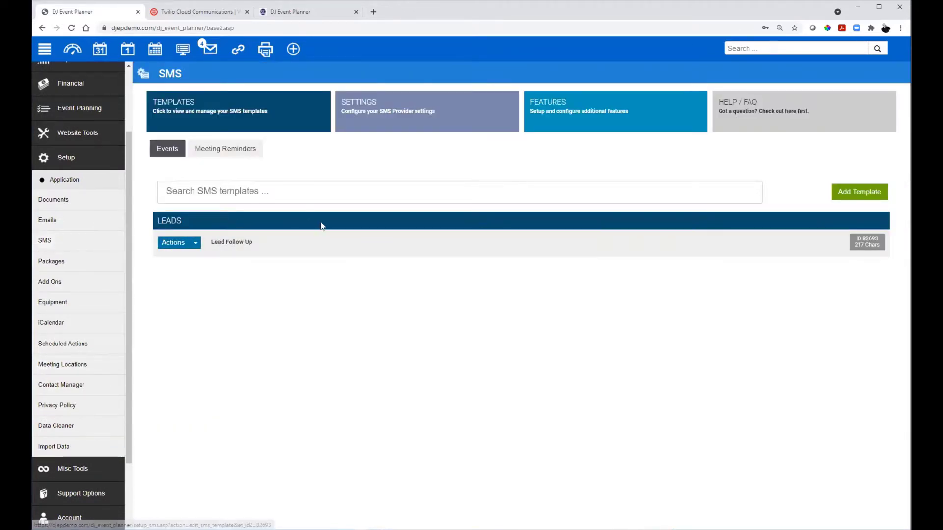
pyautogui.click(378, 106)
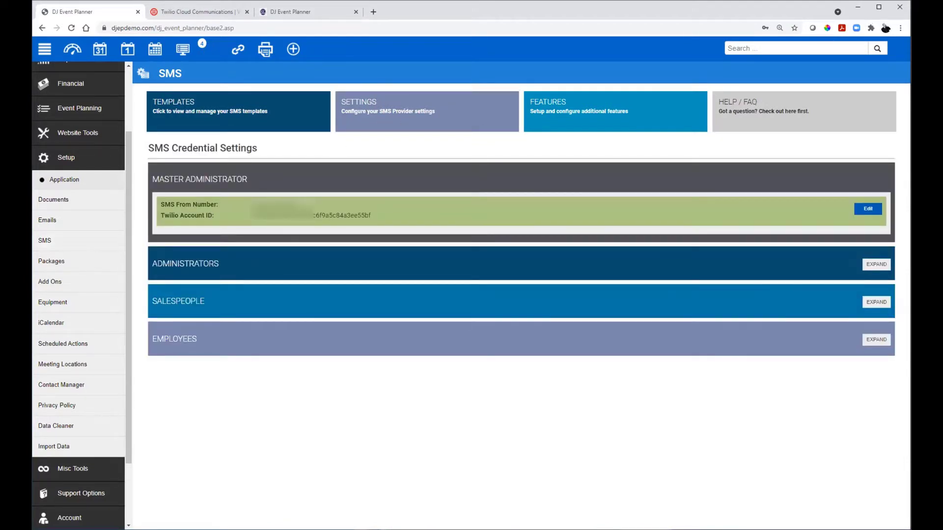
pyautogui.click(866, 210)
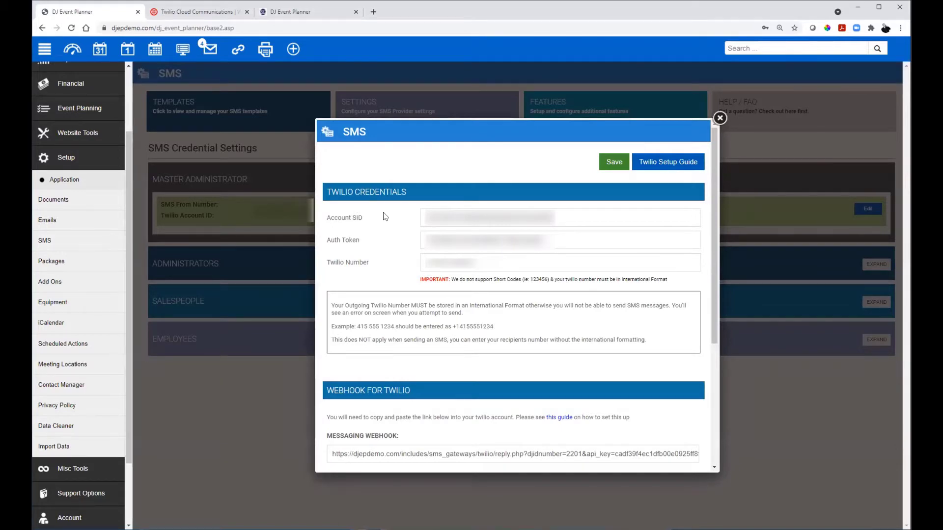
# Step: Open the Twilio Setup Guide in a new tab and highlight the Step 3c example webhook URL
pyautogui.click(657, 160)
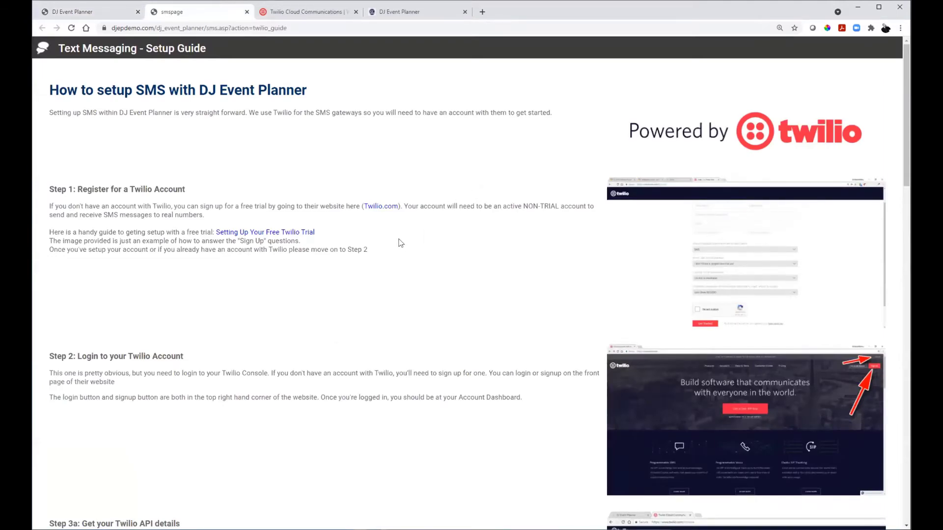
pyautogui.scroll(-5, 400, 242)
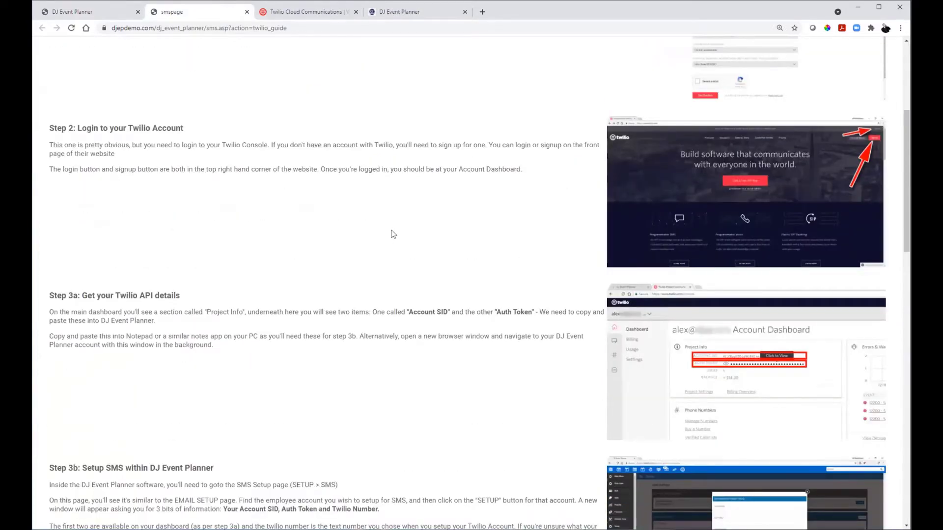
pyautogui.scroll(-1, 388, 229)
pyautogui.scroll(-2, 388, 230)
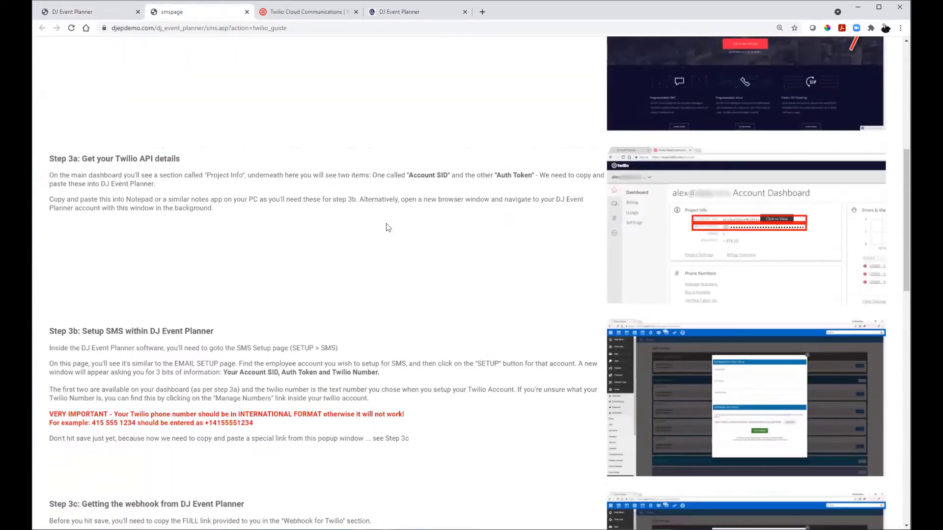
pyautogui.scroll(-2, 388, 227)
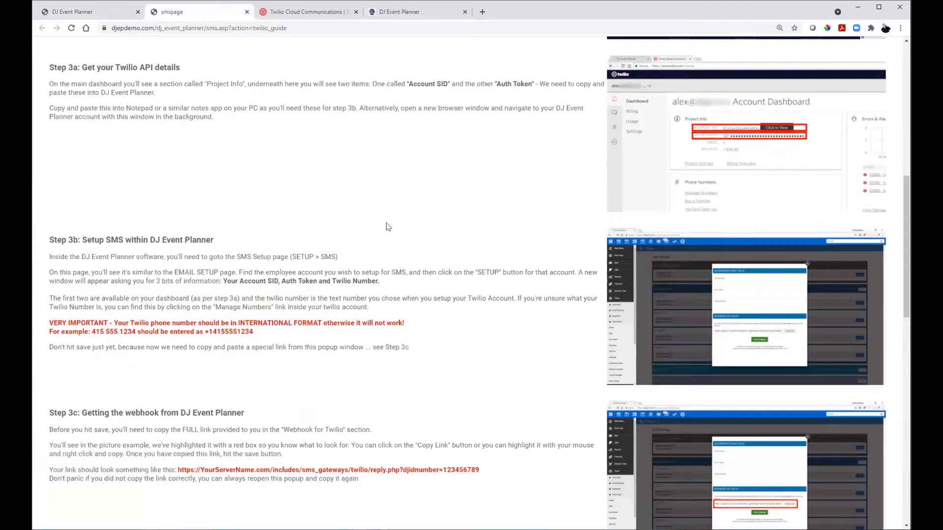
pyautogui.scroll(-4, 387, 226)
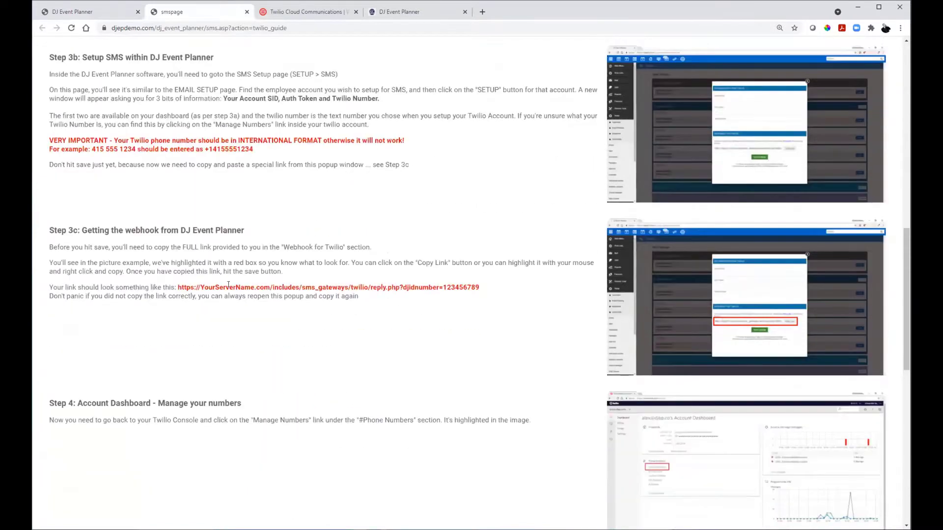
pyautogui.moveTo(177, 285); pyautogui.dragTo(502, 289)
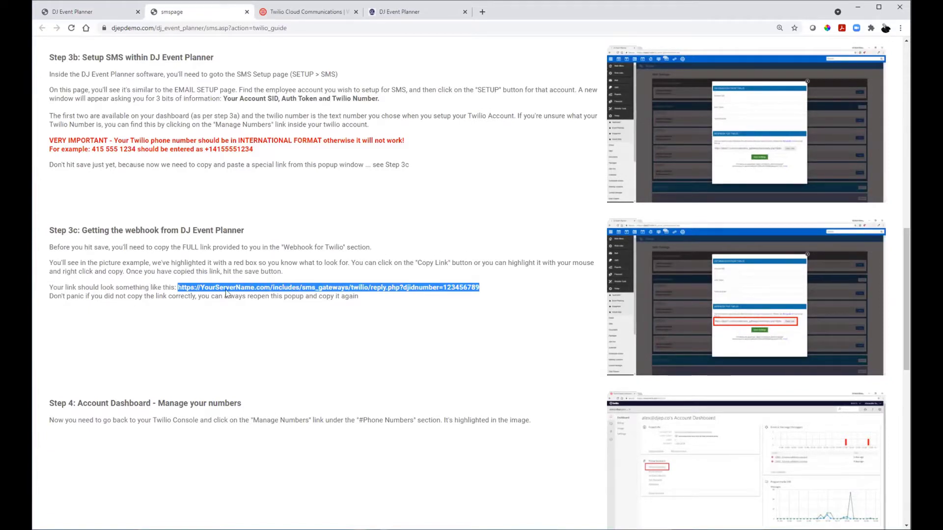
pyautogui.scroll(5, 293, 278)
pyautogui.scroll(-2, 293, 278)
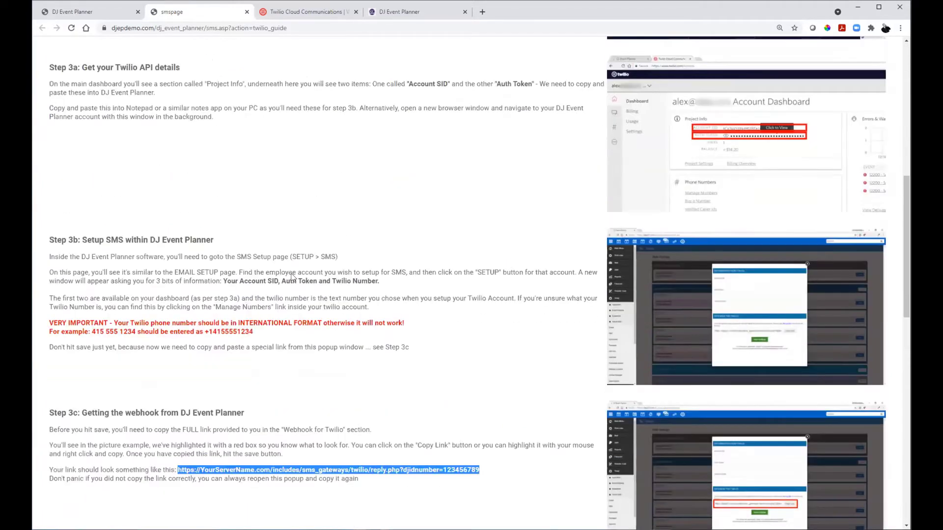
pyautogui.scroll(9, 294, 273)
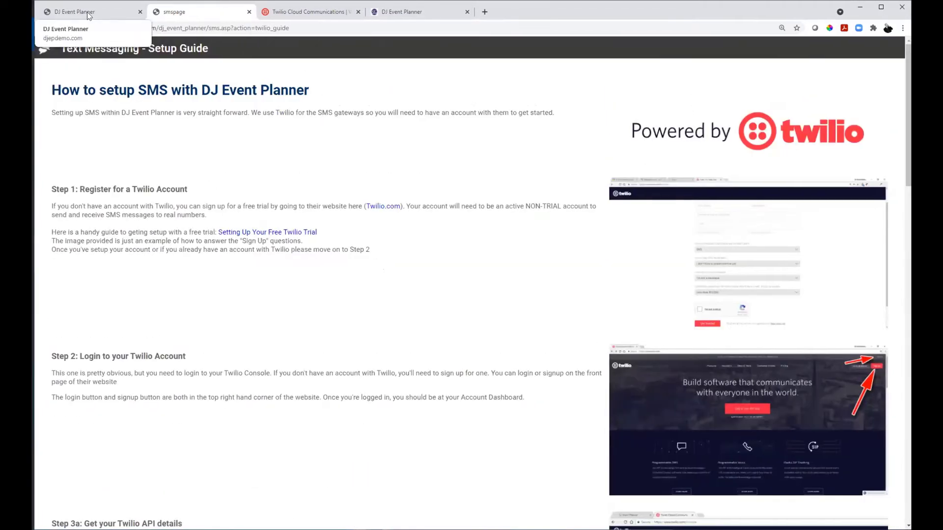
# Step: In the Twilio credentials dialog, select the Messaging Webhook URL under Webhook for Twilio
pyautogui.click(74, 11)
pyautogui.scroll(-2, 403, 320)
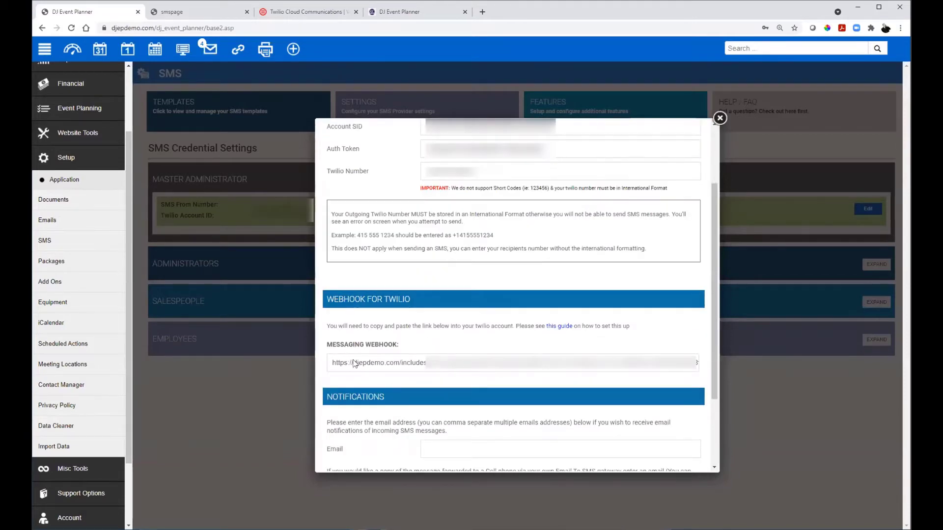
pyautogui.moveTo(333, 363); pyautogui.dragTo(698, 361)
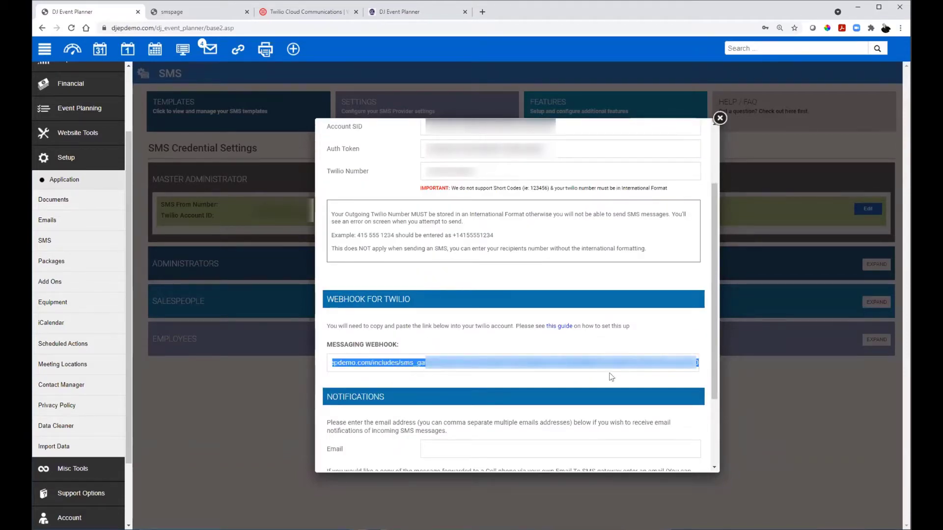
pyautogui.click(462, 368)
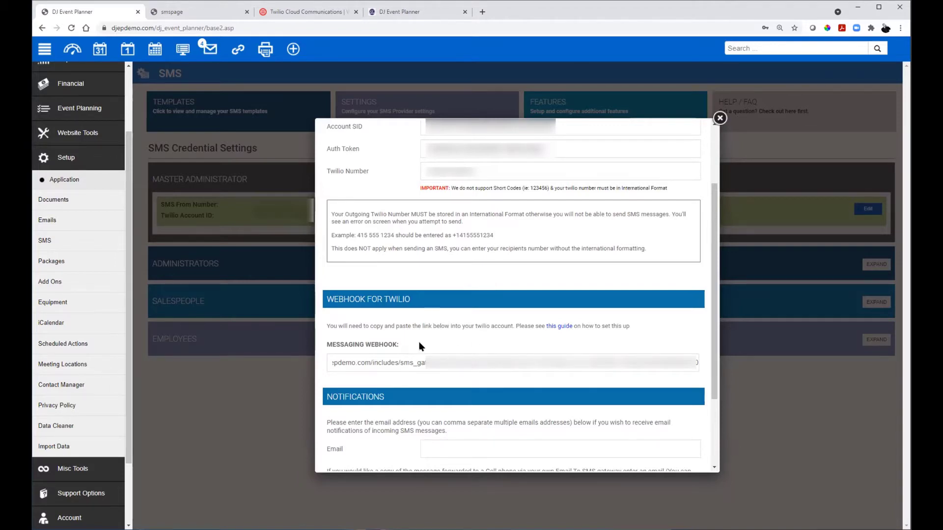
pyautogui.scroll(2, 425, 254)
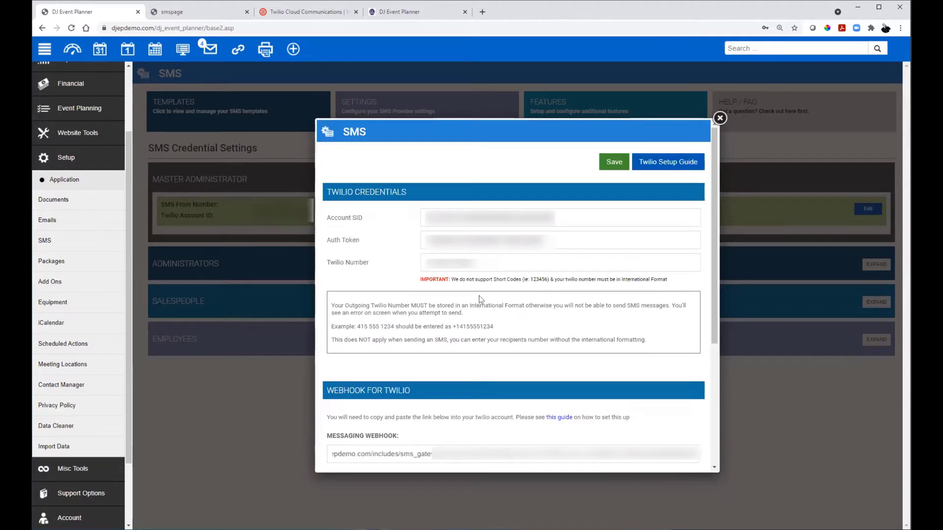
# Step: Show the Auth Token in the Twilio Console's Project Info panel
pyautogui.click(296, 14)
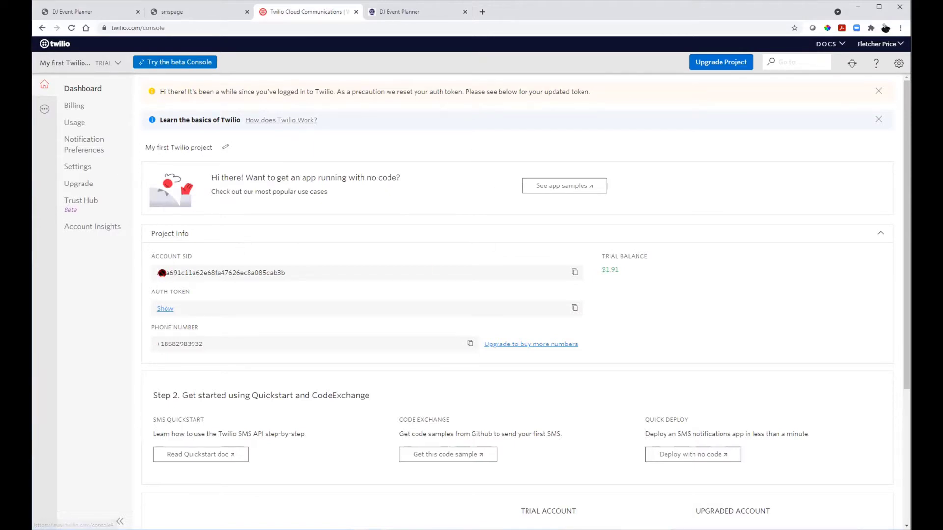
pyautogui.click(166, 309)
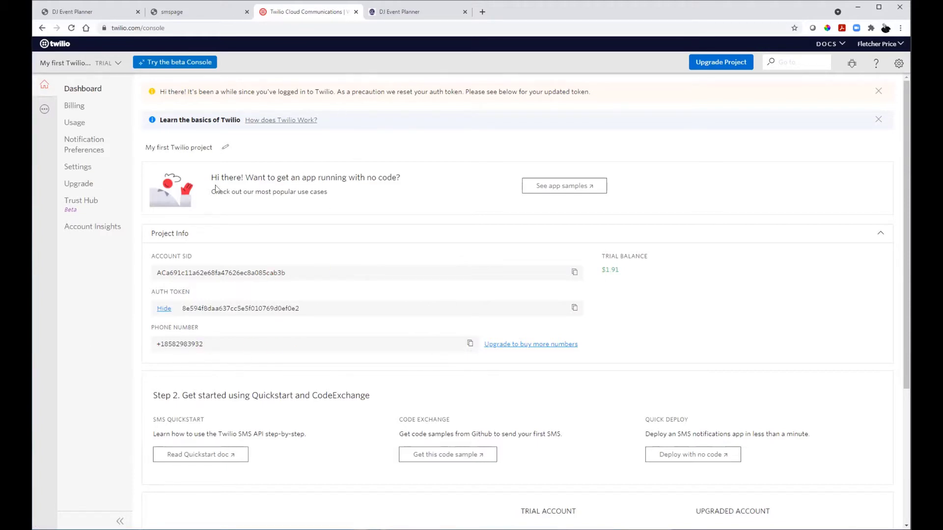
# Step: Compare the SMS credentials dialog with the setup guide, then close the smspage guide tab
pyautogui.click(201, 10)
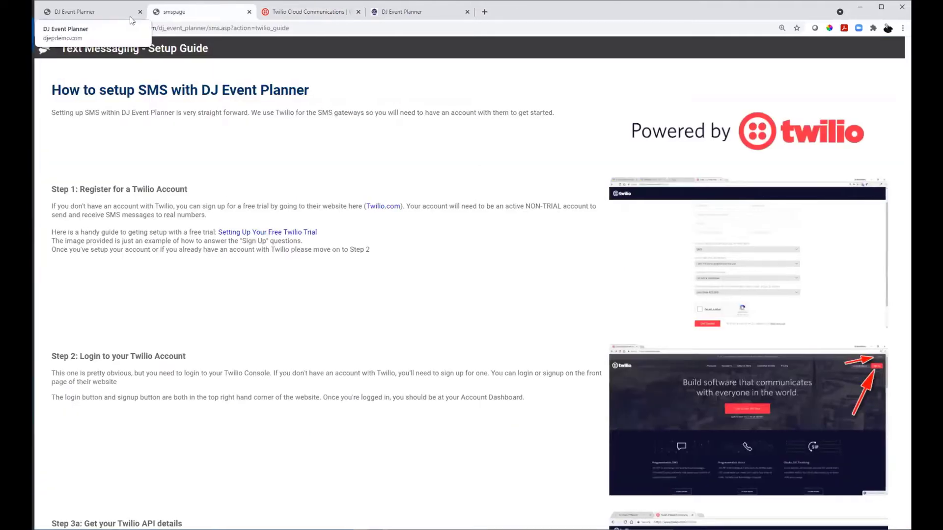
pyautogui.click(108, 8)
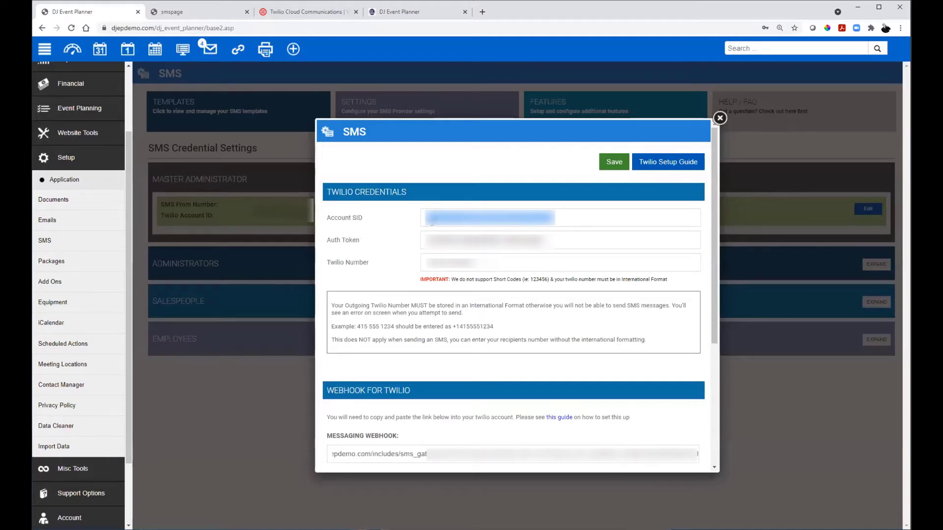
pyautogui.scroll(-3, 378, 297)
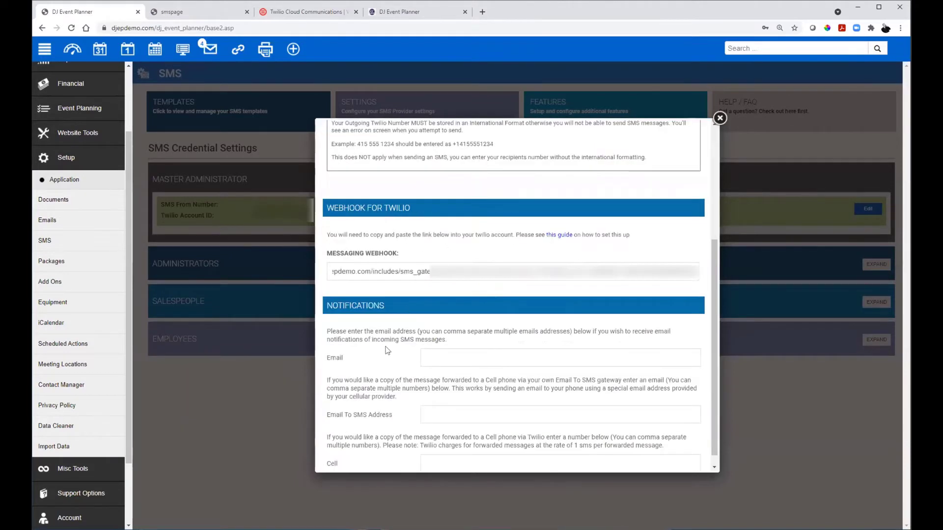
pyautogui.click(178, 17)
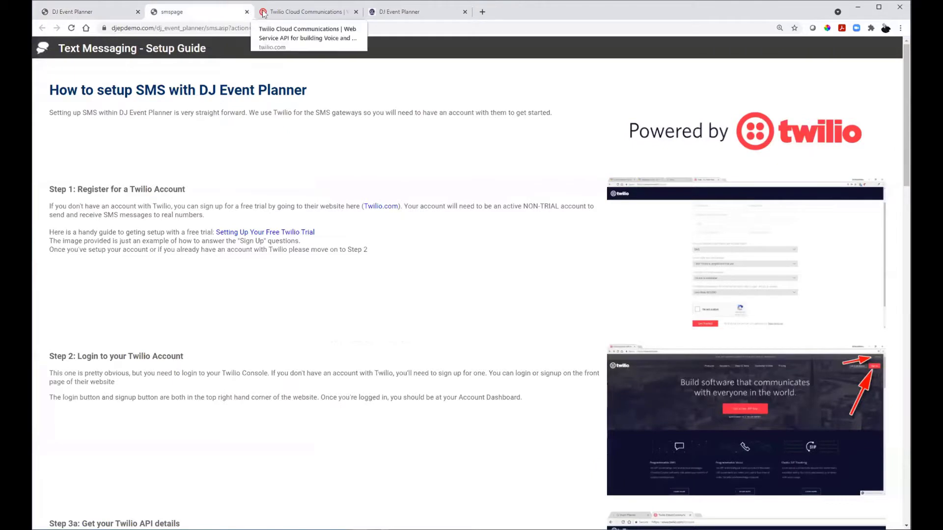
pyautogui.hotkey('ctrl', 'w')
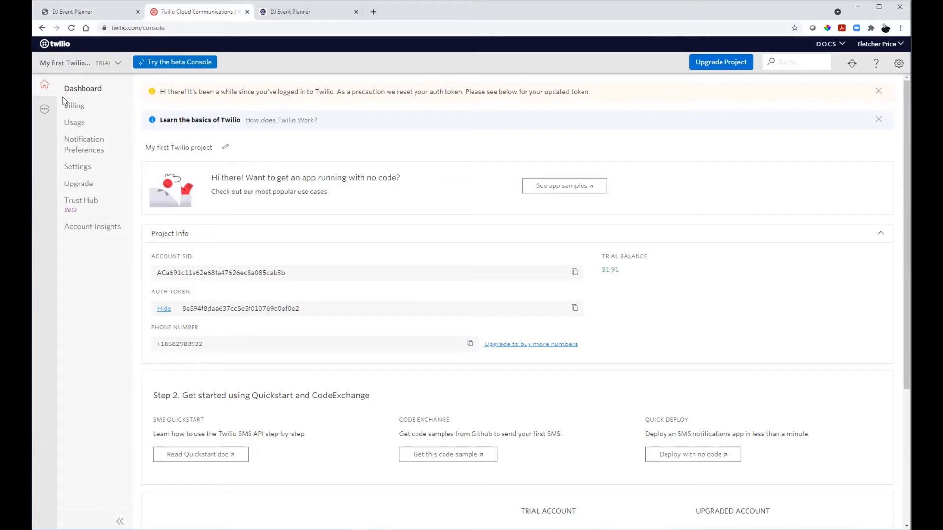
# Step: Pin Phone Numbers from the All Products & Services menu and close the menu
pyautogui.click(41, 110)
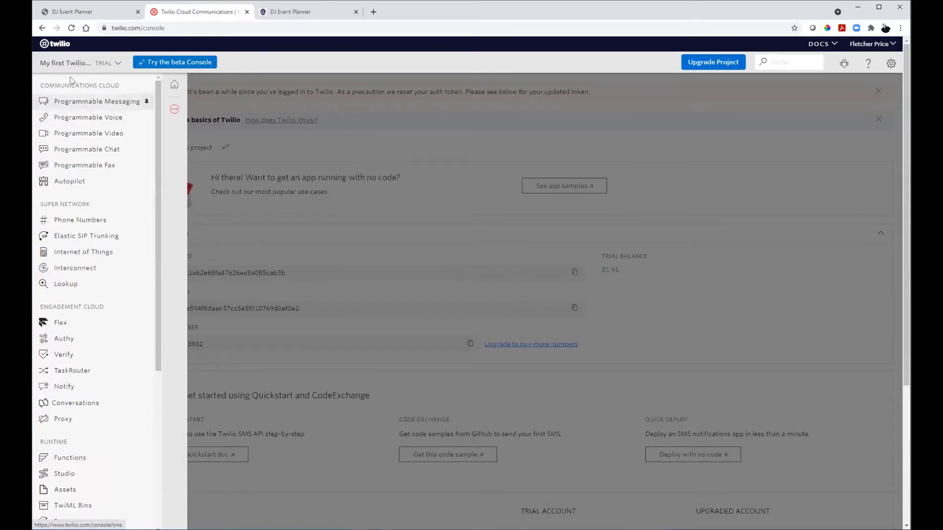
pyautogui.click(144, 221)
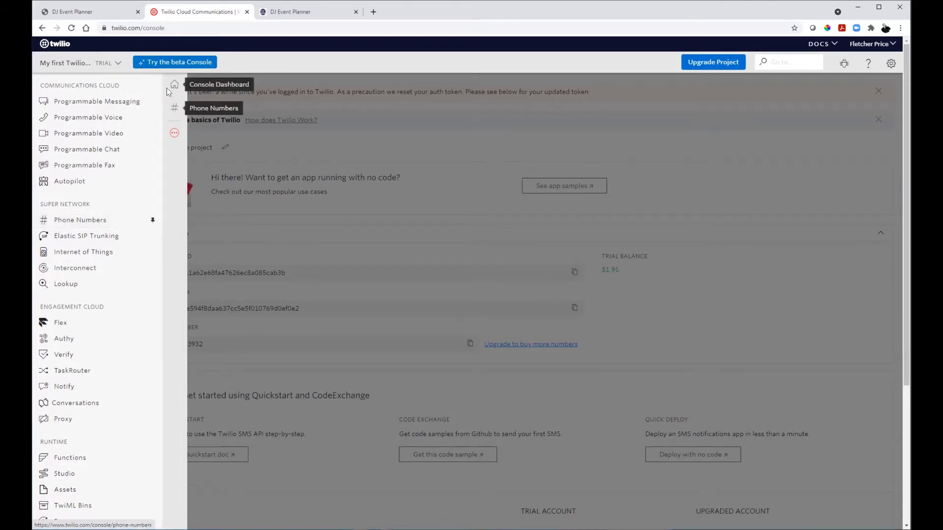
pyautogui.click(320, 138)
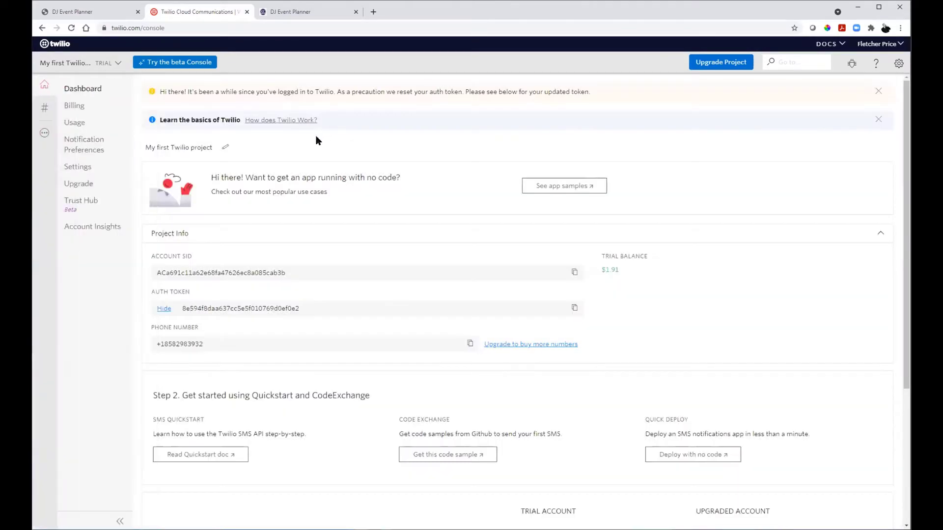
# Step: Open the active number's configuration and highlight the Messaging 'A MESSAGE COMES IN' setting
pyautogui.click(45, 107)
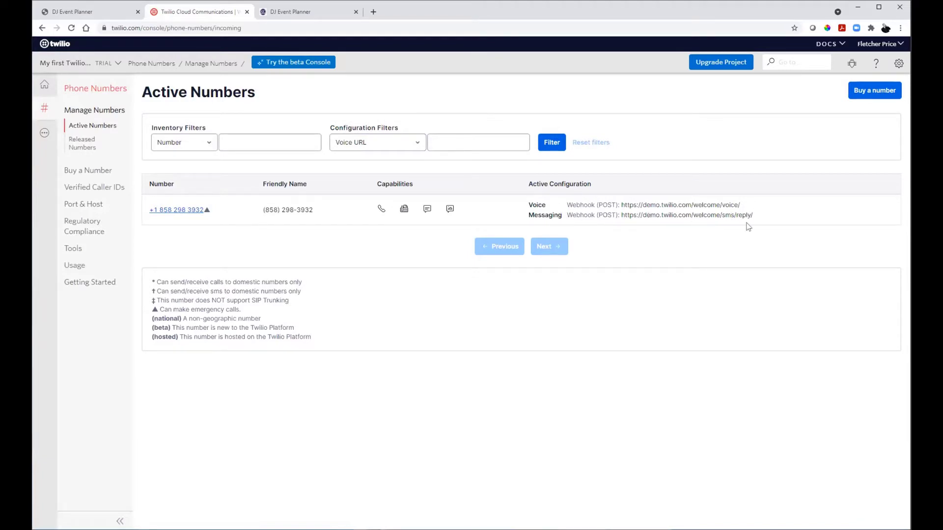
pyautogui.click(170, 211)
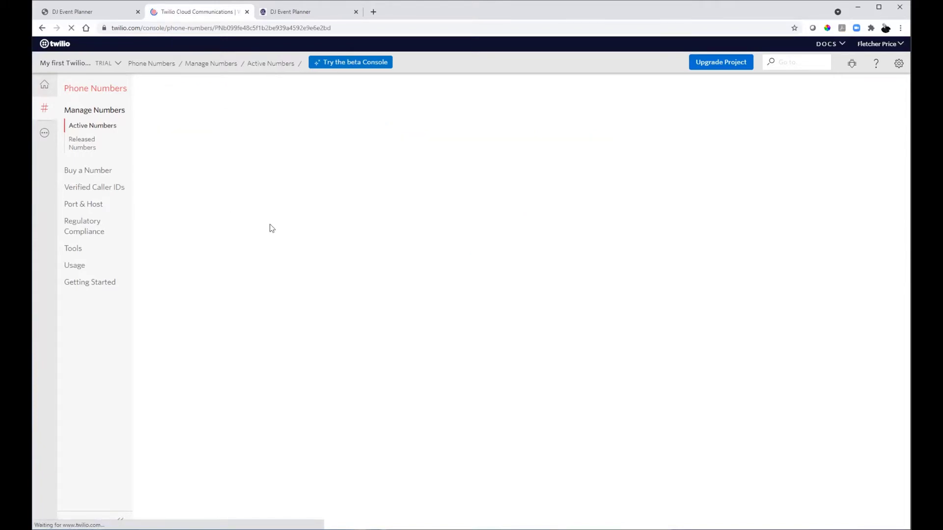
pyautogui.scroll(-7, 273, 223)
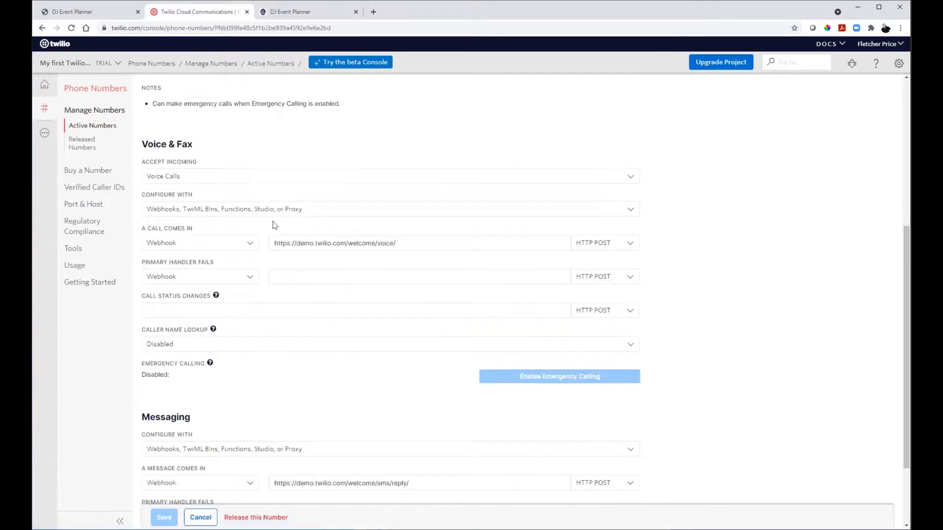
pyautogui.scroll(-1, 275, 224)
pyautogui.scroll(-1, 311, 257)
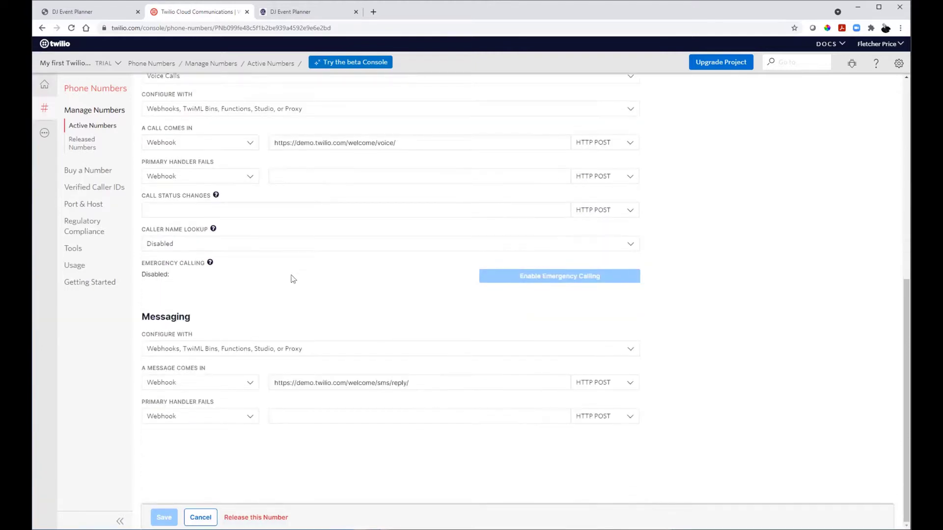
pyautogui.moveTo(142, 315); pyautogui.dragTo(190, 318)
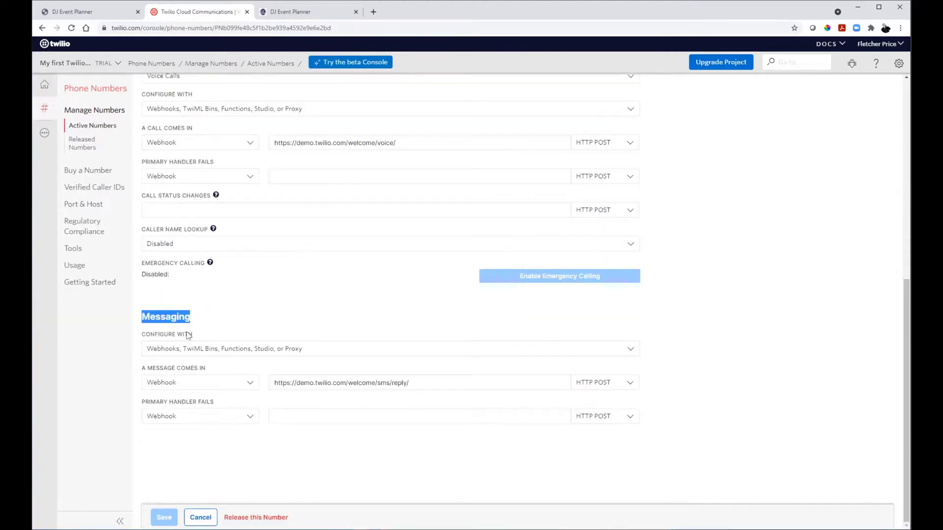
pyautogui.moveTo(139, 367); pyautogui.dragTo(214, 369)
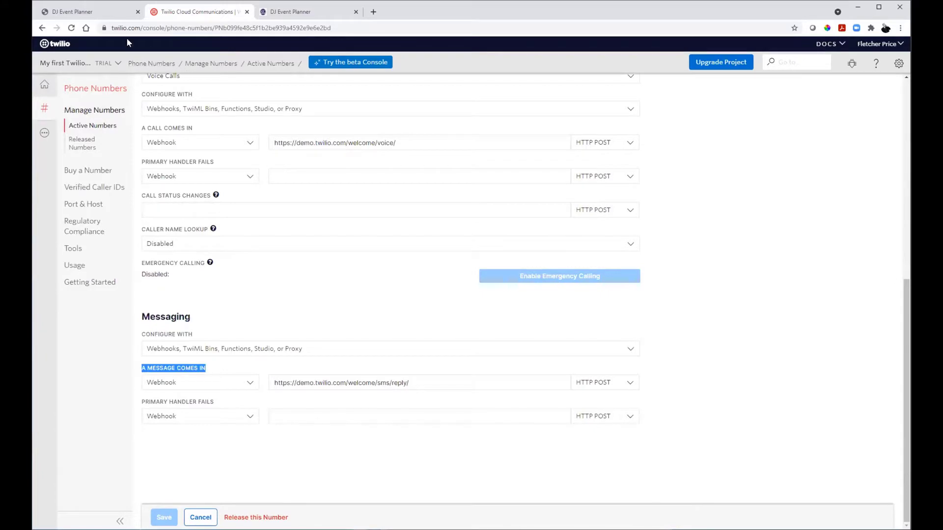
# Step: Copy the Messaging Webhook link, select Twilio's incoming-message URL, then close the SMS dialog
pyautogui.click(101, 14)
pyautogui.scroll(2, 448, 344)
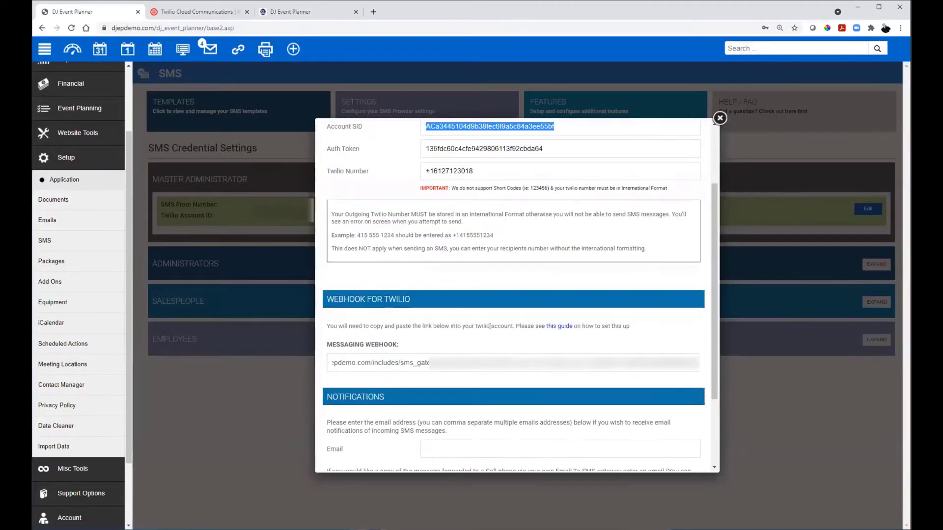
pyautogui.tripleClick(437, 362)
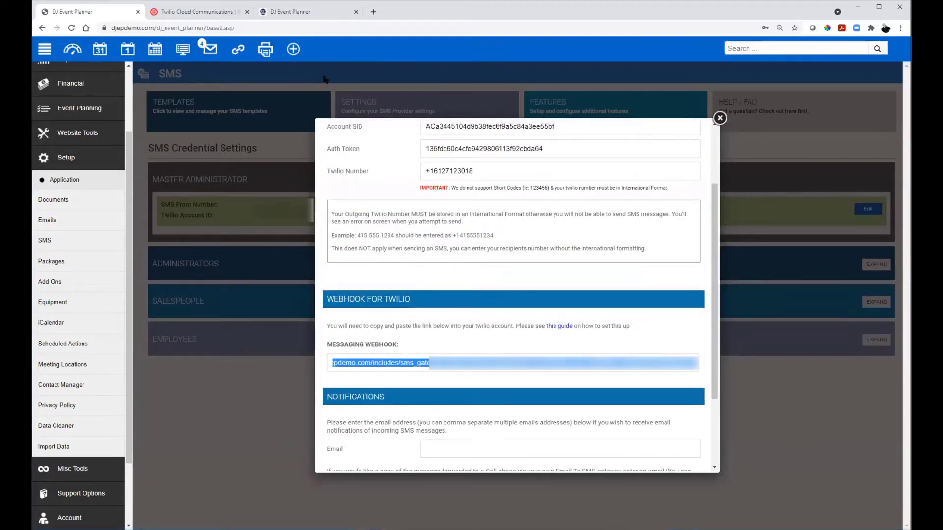
pyautogui.click(212, 13)
pyautogui.moveTo(450, 389); pyautogui.dragTo(244, 385)
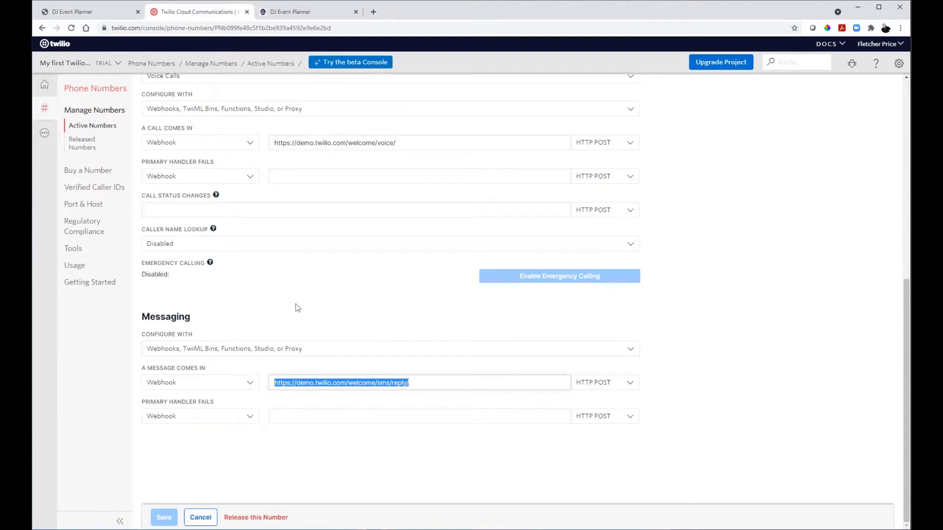
pyautogui.click(93, 8)
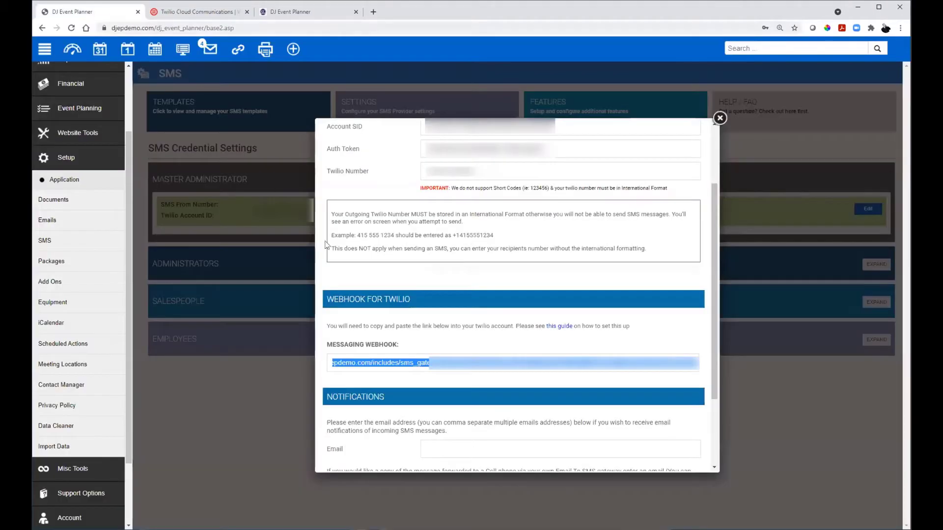
pyautogui.click(720, 118)
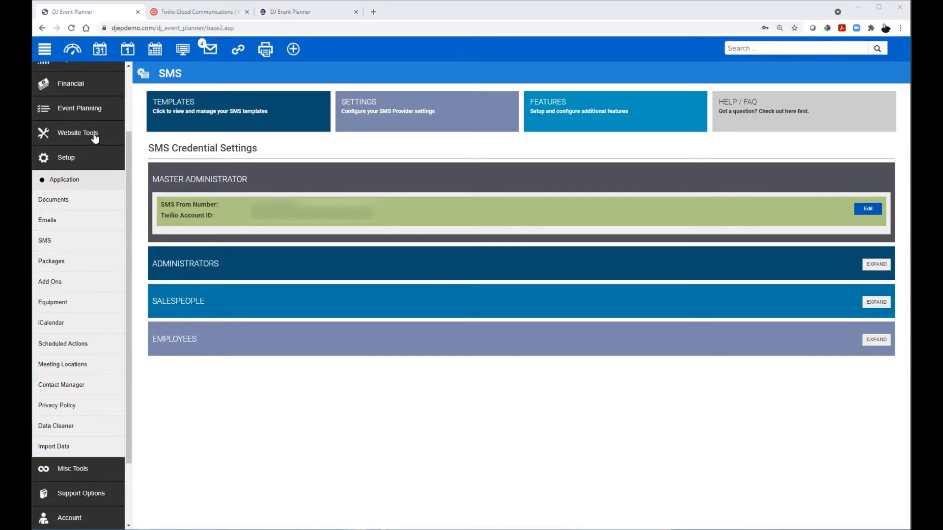
# Step: Open Website Tools and expand the Request Information Form entry
pyautogui.click(77, 133)
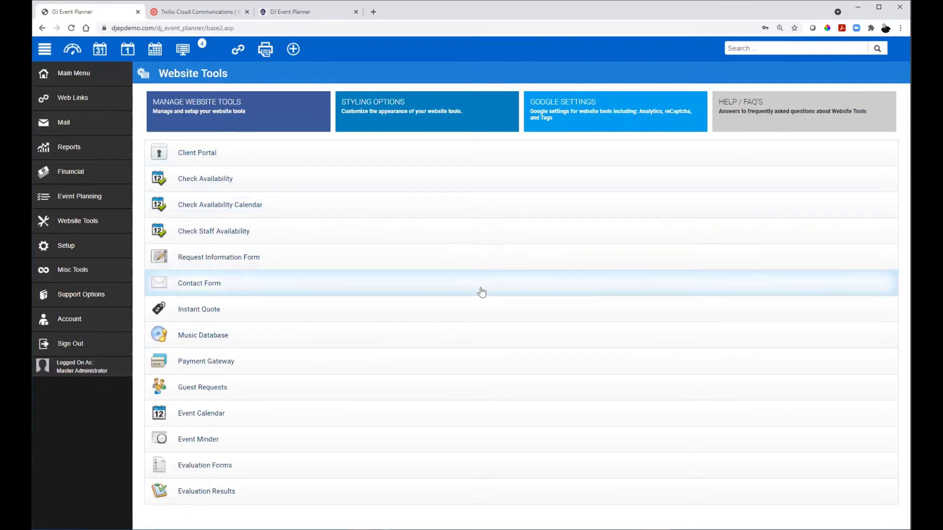
pyautogui.click(508, 260)
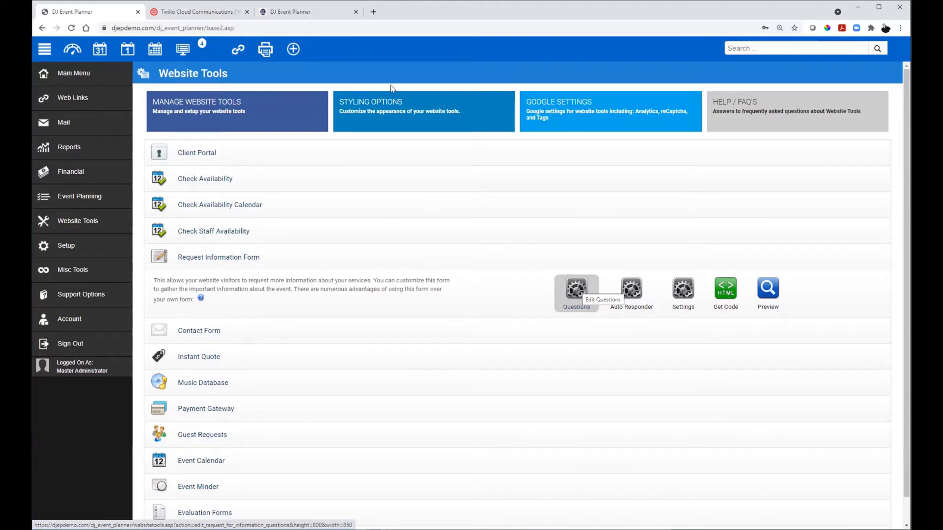
# Step: Enable the Opt-in / Opt-out Feature under SMS Features and start editing its Checkbox Wording
pyautogui.click(285, 14)
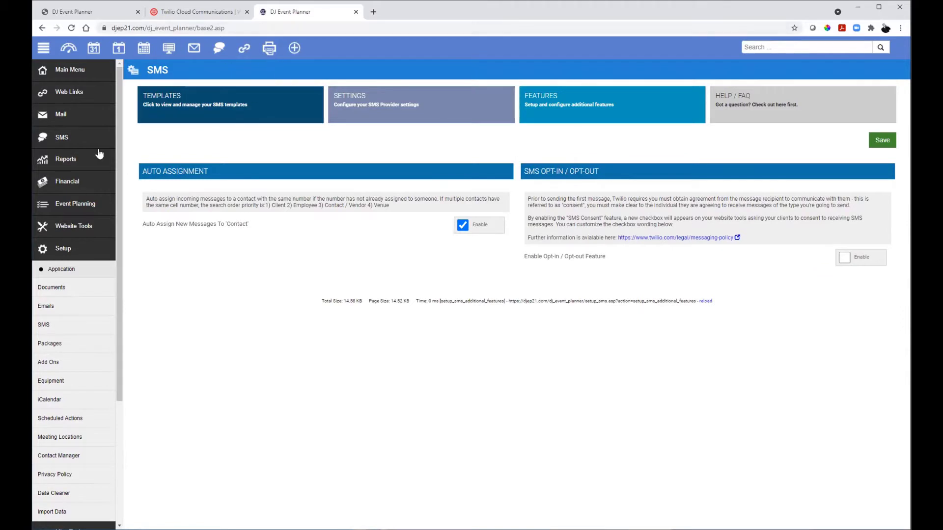
pyautogui.click(589, 108)
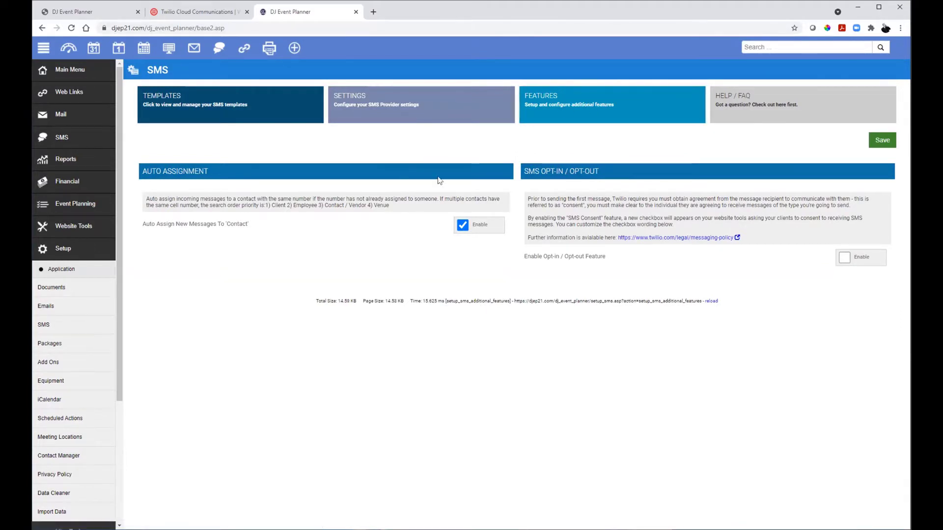
pyautogui.moveTo(523, 168); pyautogui.dragTo(753, 264)
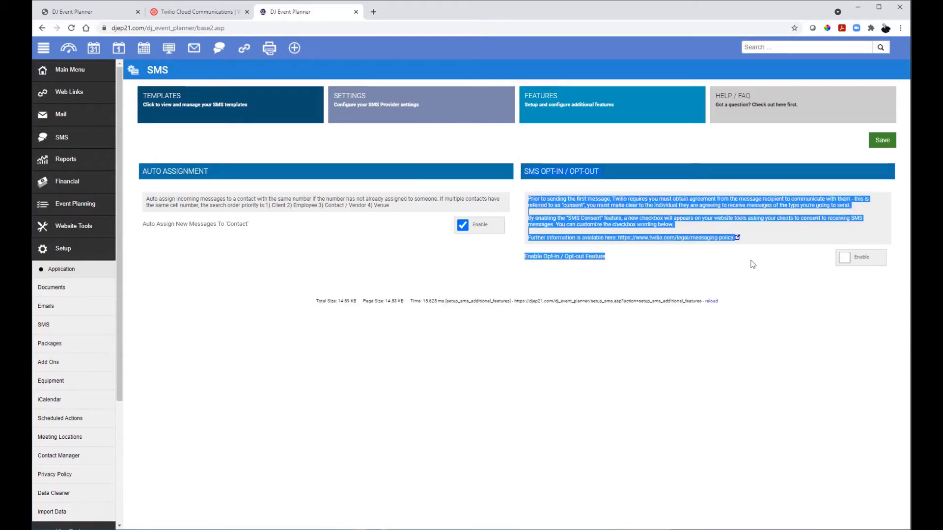
pyautogui.click(693, 259)
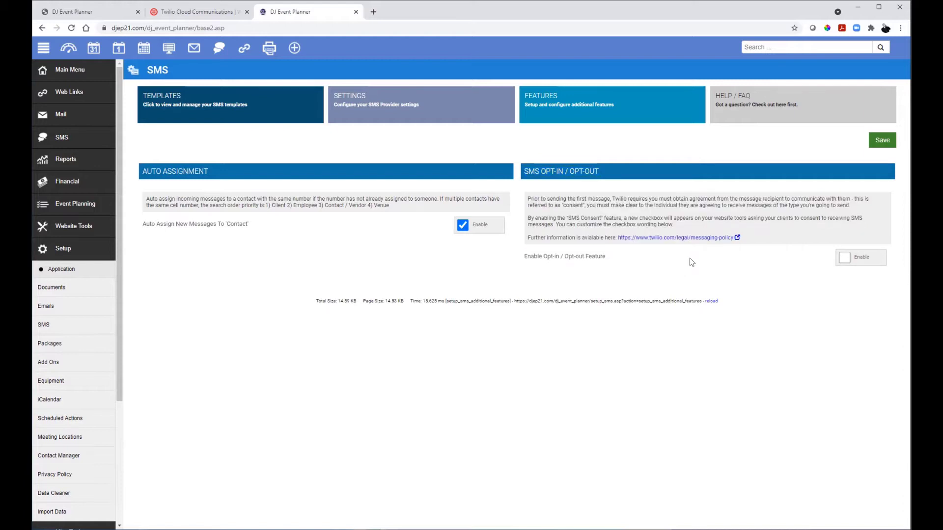
pyautogui.click(843, 258)
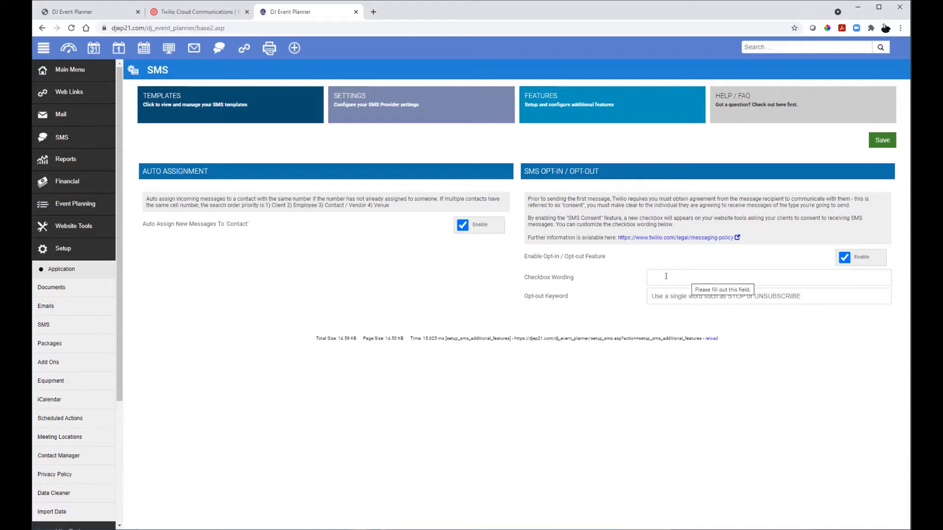
pyautogui.click(665, 276)
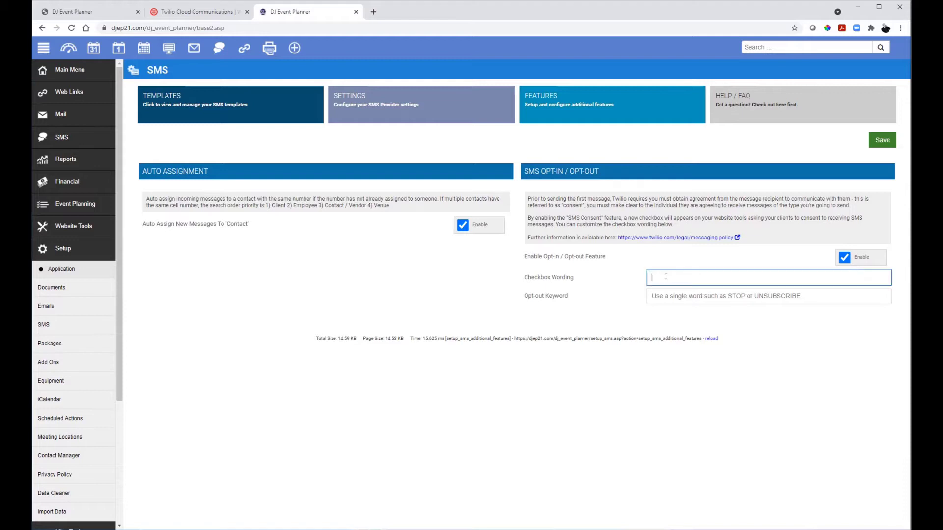
# Step: Enter 'Click the box to accept text messages' as the opt-in checkbox wording, fixing the 'tex' typo
pyautogui.write('Click the box to accept tex messages')
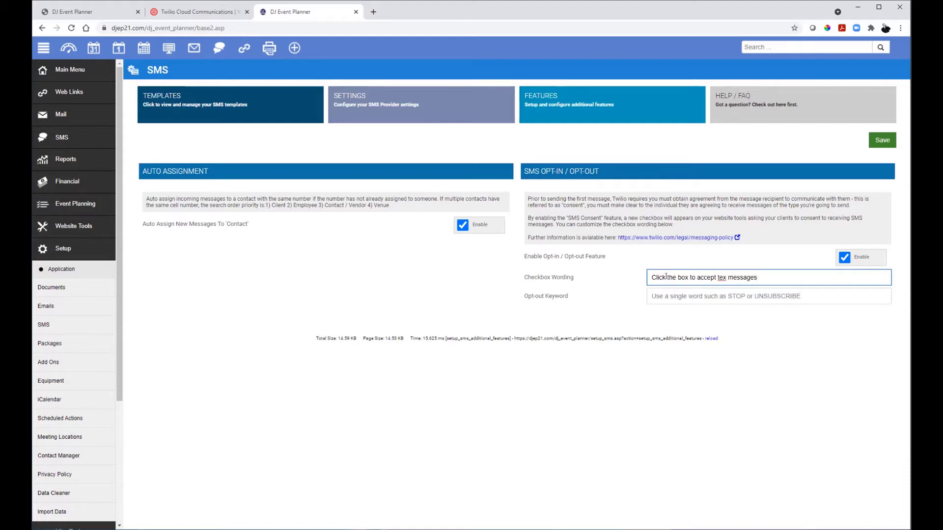
pyautogui.press('BackSpace')
pyautogui.press('BackSpace')
pyautogui.press('BackSpace')
pyautogui.press('BackSpace')
pyautogui.press('BackSpace')
pyautogui.press('BackSpace')
pyautogui.press('BackSpace')
pyautogui.press('BackSpace')
pyautogui.write('t messages')
# Step: Enter STOP in the Opt-out Keyword field
pyautogui.click(759, 293)
pyautogui.write('STOP')
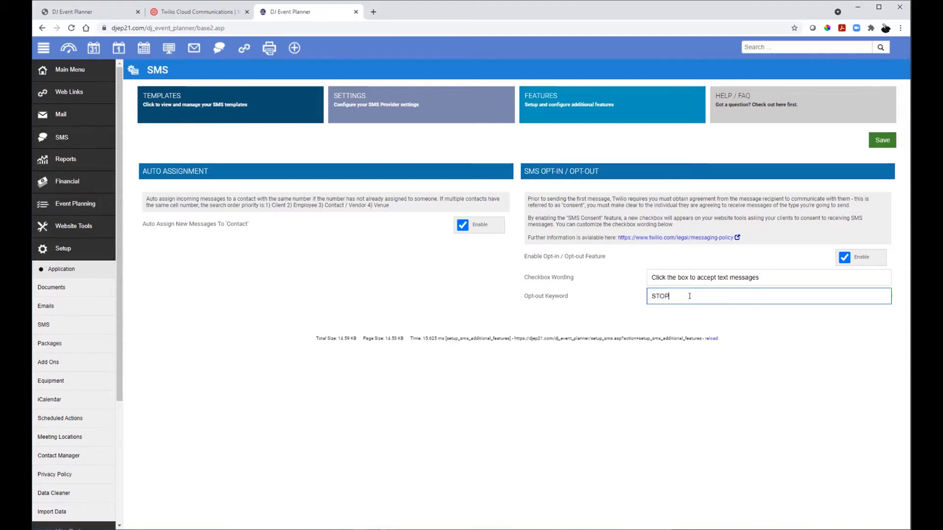
pyautogui.moveTo(678, 291); pyautogui.dragTo(642, 299)
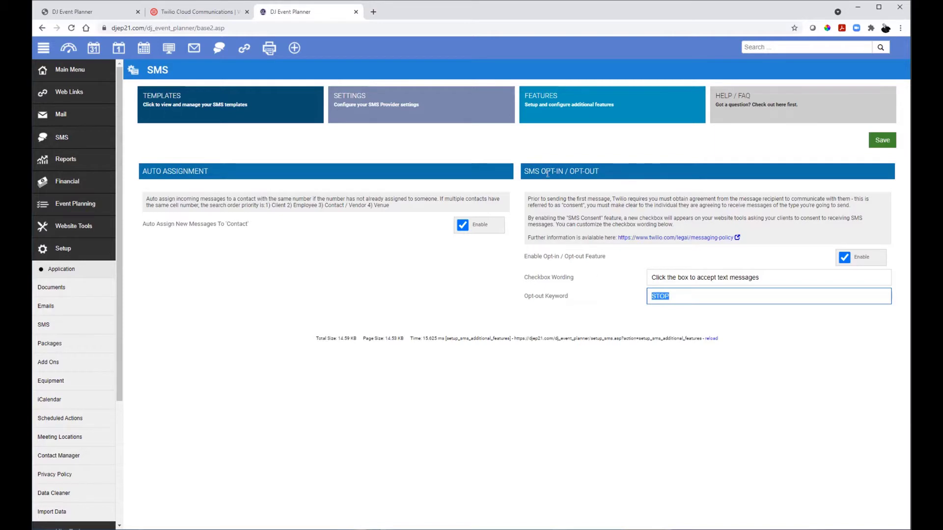
pyautogui.moveTo(631, 288)
pyautogui.mouseDown()
pyautogui.moveTo(616, 303)
pyautogui.moveTo(647, 293)
pyautogui.mouseUp()
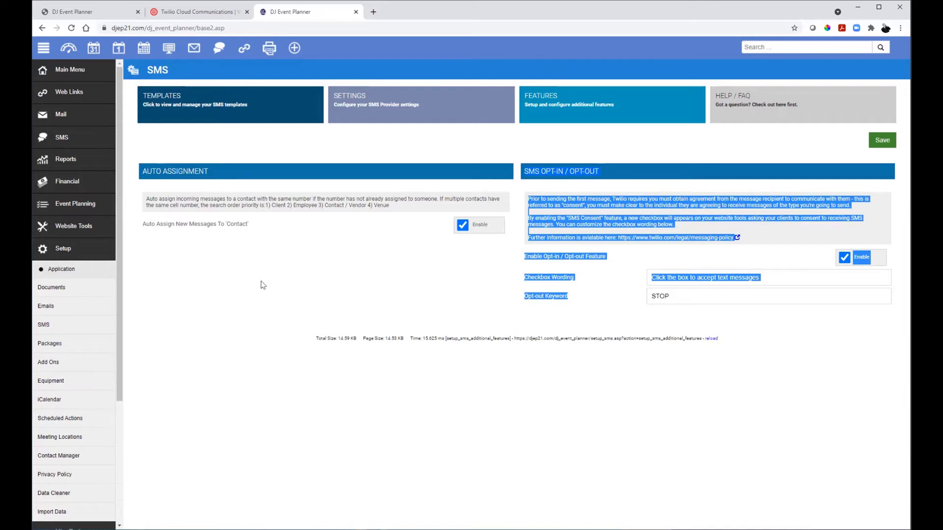
pyautogui.click(577, 276)
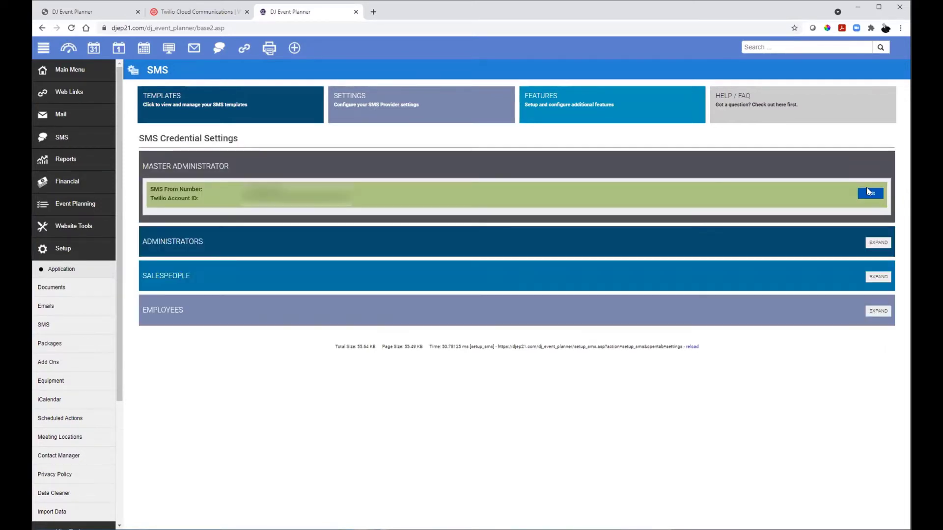
pyautogui.click(867, 192)
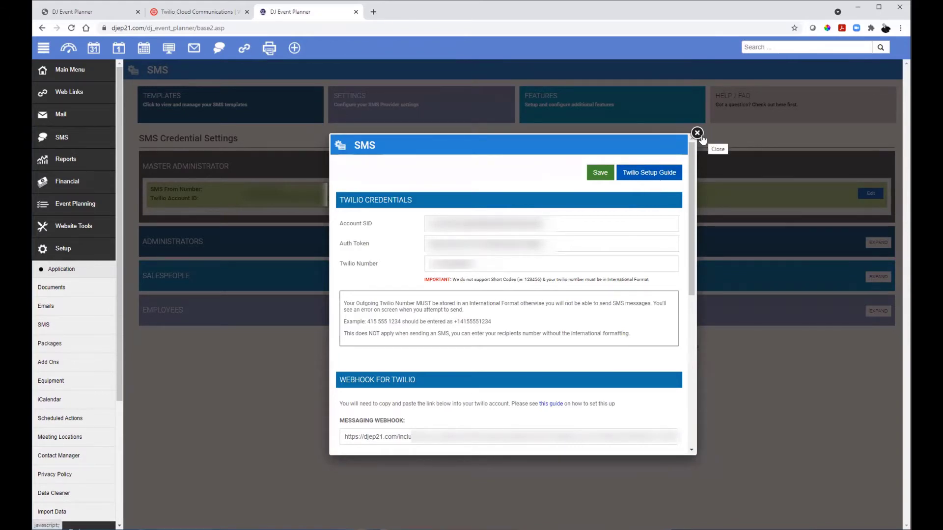
pyautogui.click(69, 12)
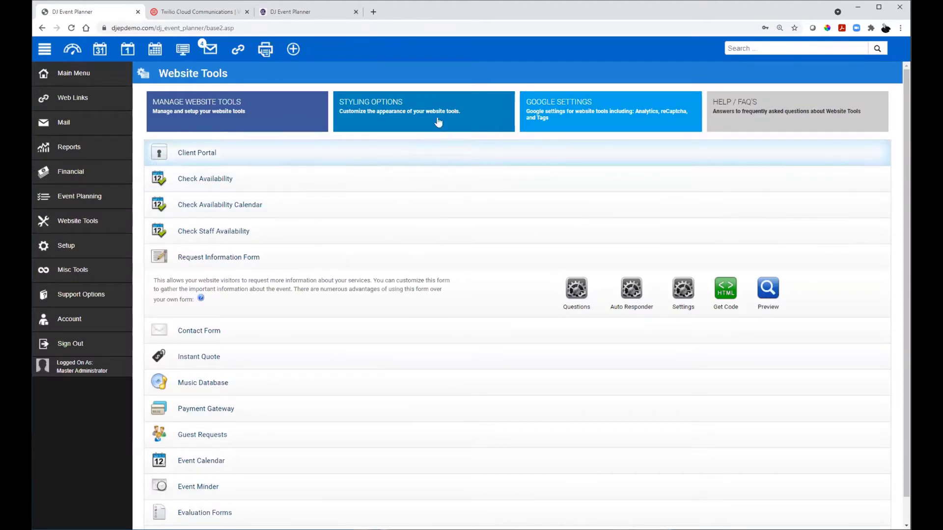
pyautogui.click(42, 254)
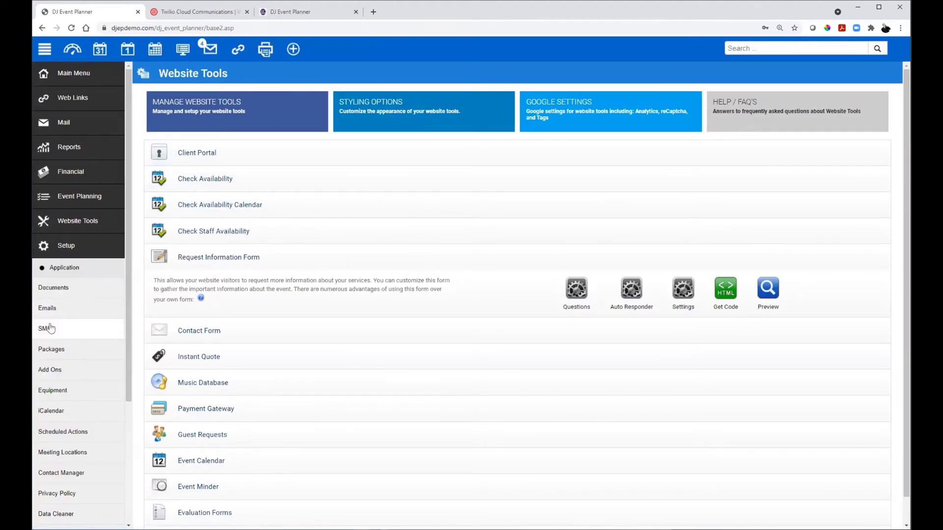
pyautogui.click(403, 111)
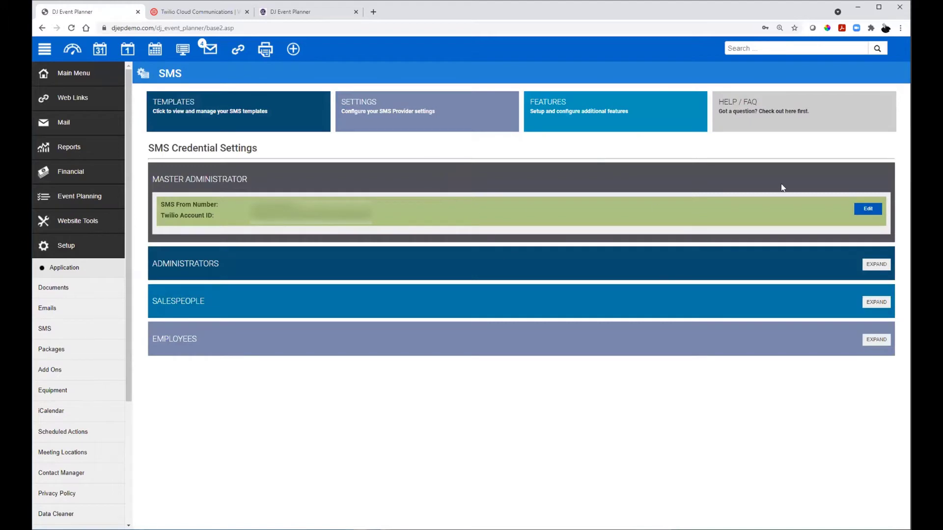
pyautogui.click(872, 265)
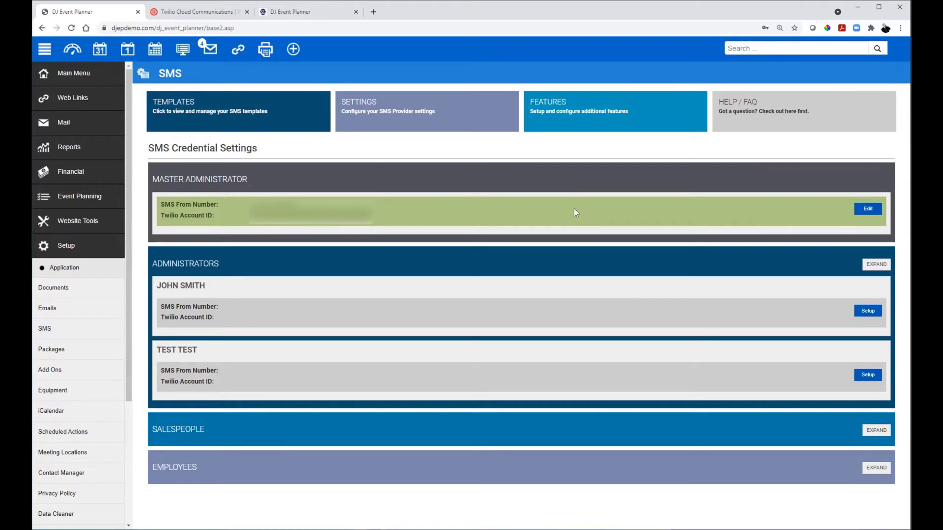
pyautogui.click(861, 306)
pyautogui.scroll(-2, 432, 314)
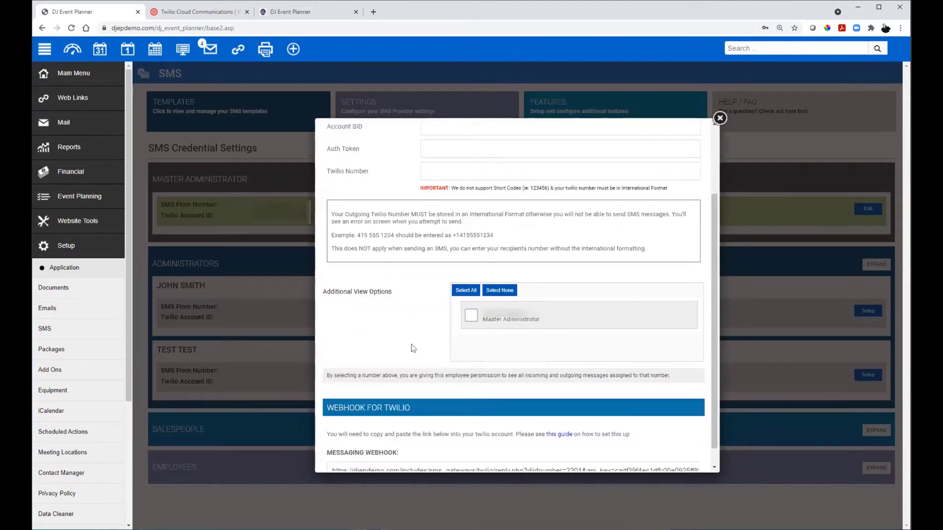
pyautogui.scroll(1, 406, 346)
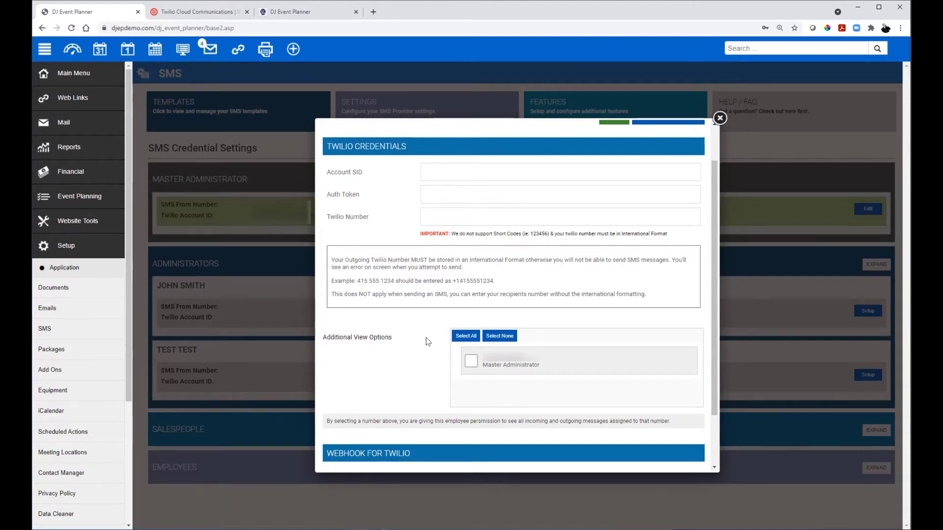
pyautogui.click(468, 361)
pyautogui.scroll(-2, 414, 298)
pyautogui.scroll(1, 423, 299)
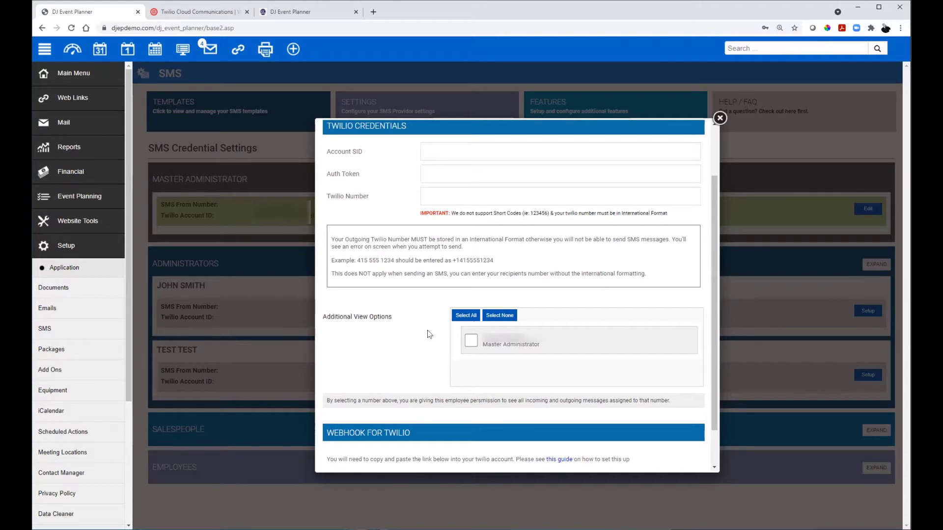
pyautogui.scroll(-1, 427, 332)
pyautogui.scroll(1, 426, 324)
pyautogui.click(720, 118)
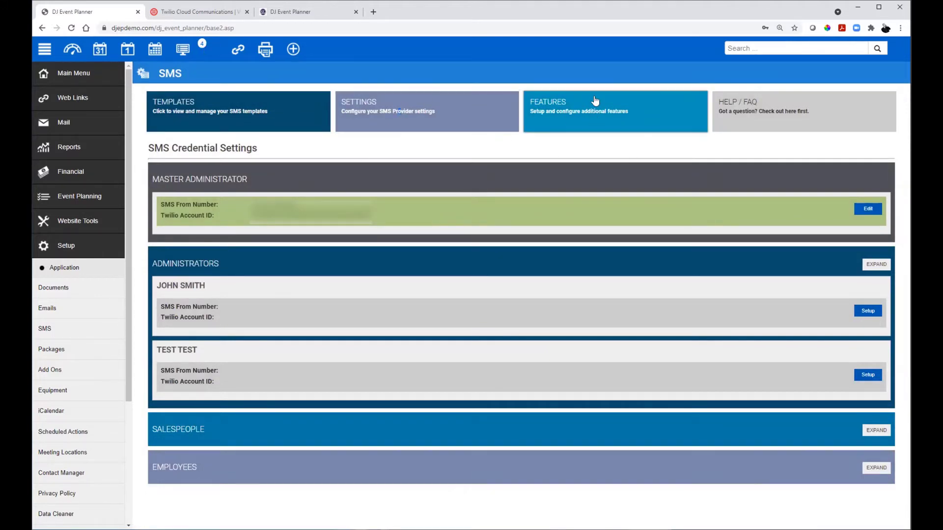
# Step: Check the SMS Features page, toggling Auto Assignment on and back off, then view the templates list
pyautogui.click(645, 116)
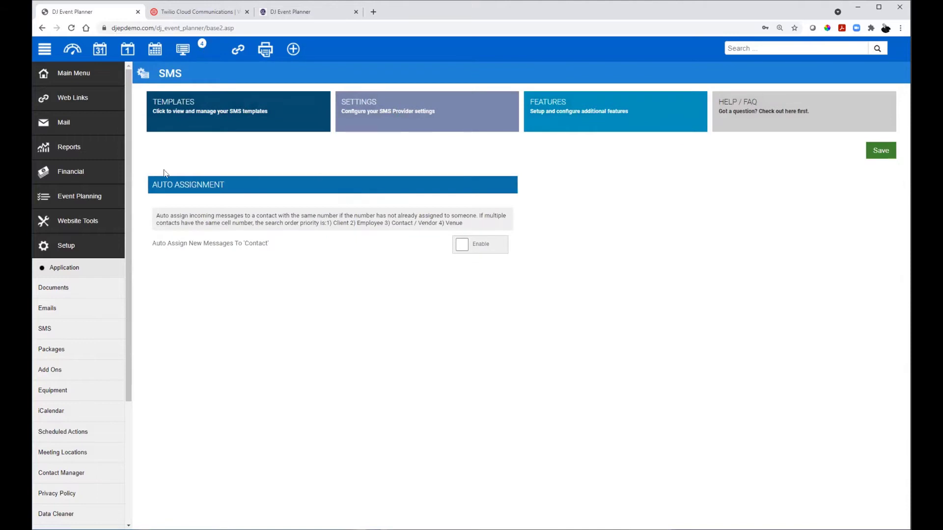
pyautogui.moveTo(151, 186); pyautogui.dragTo(372, 241)
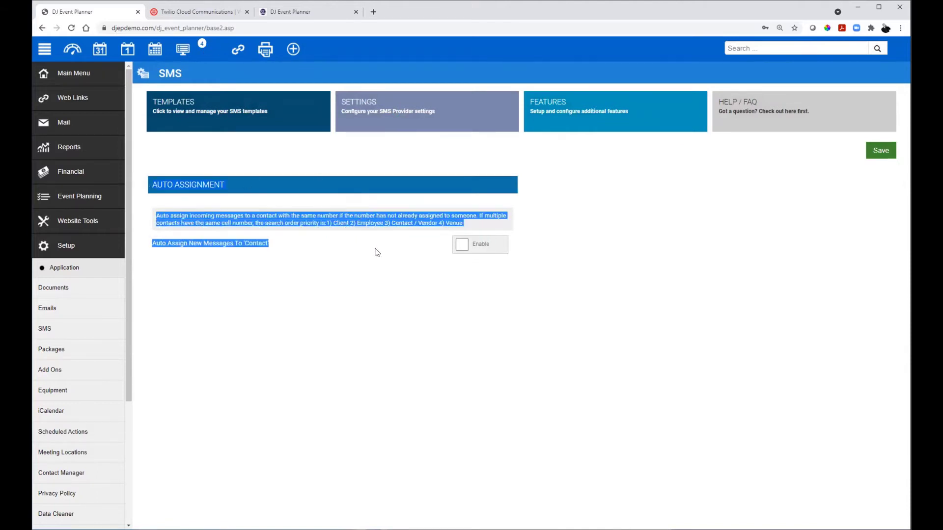
pyautogui.click(352, 249)
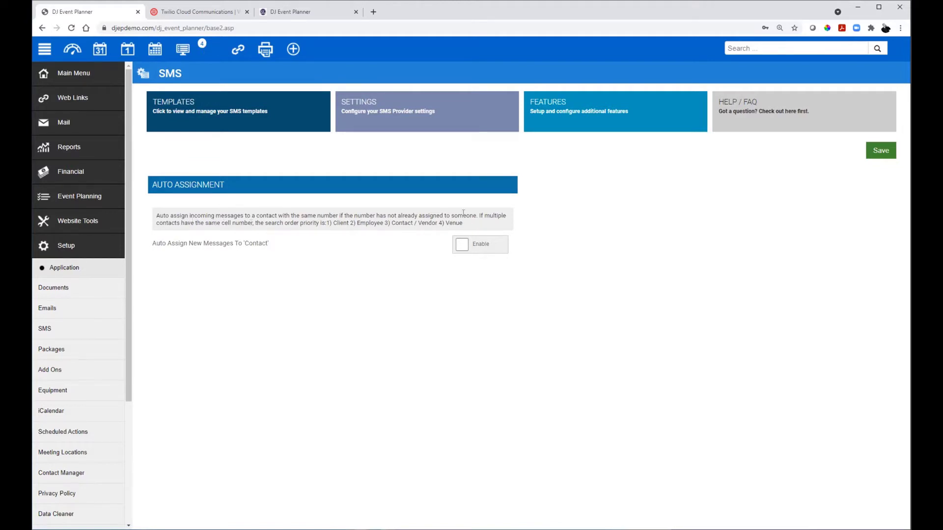
pyautogui.click(285, 245)
pyautogui.click(486, 244)
pyautogui.click(295, 114)
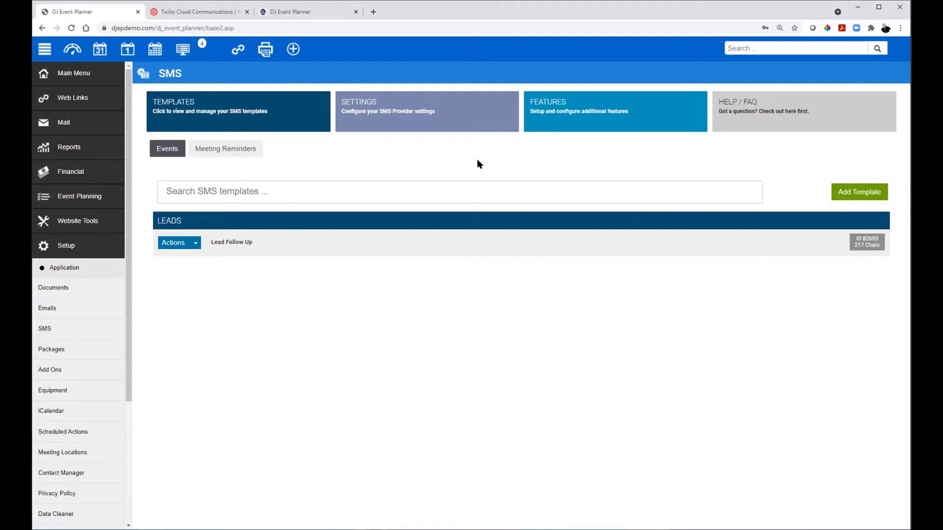
pyautogui.click(579, 103)
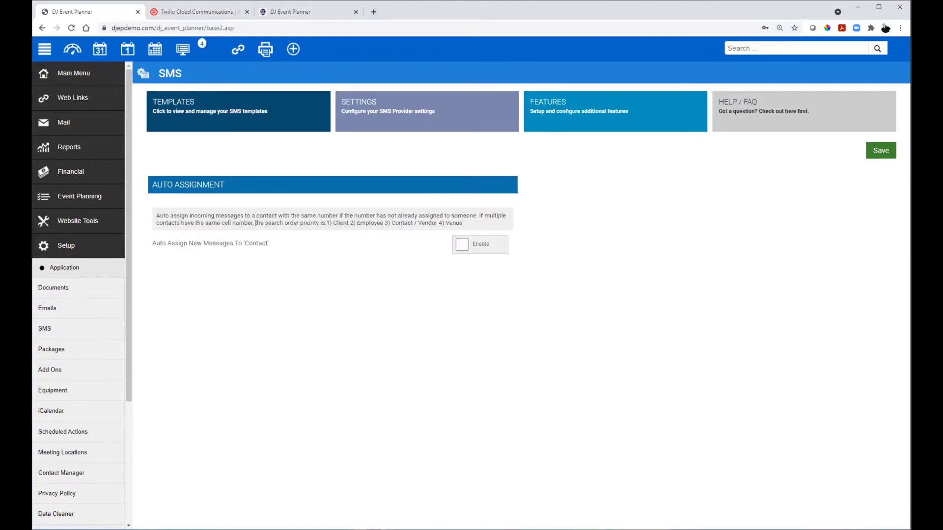
pyautogui.moveTo(256, 223); pyautogui.dragTo(322, 223)
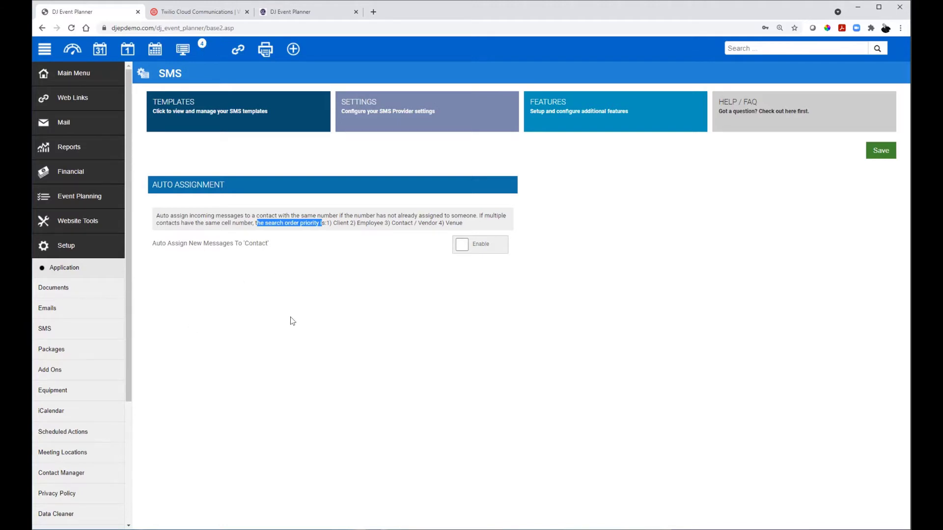
pyautogui.click(289, 302)
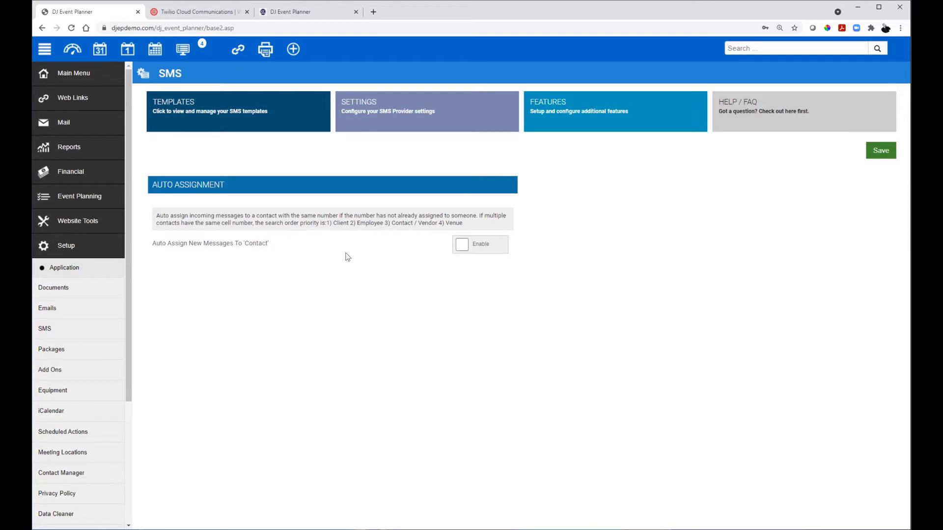
pyautogui.click(215, 113)
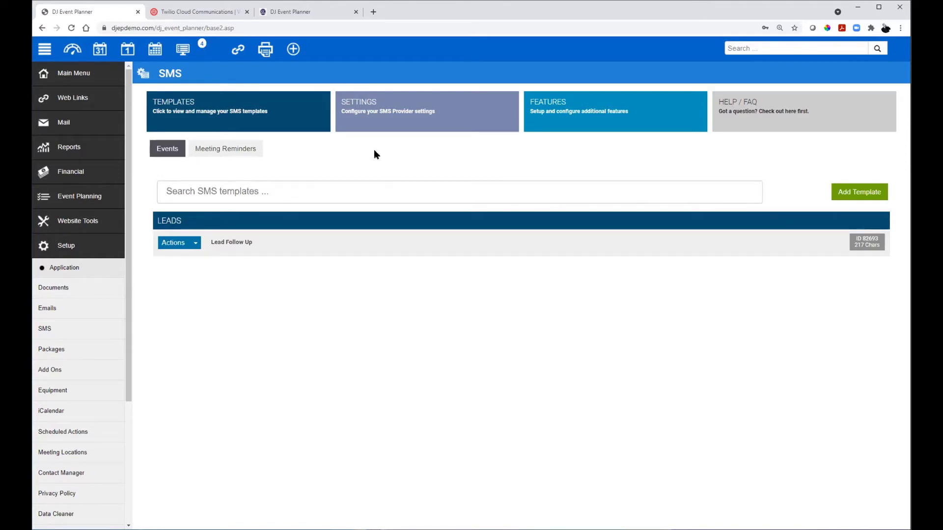
pyautogui.click(247, 156)
pyautogui.click(166, 150)
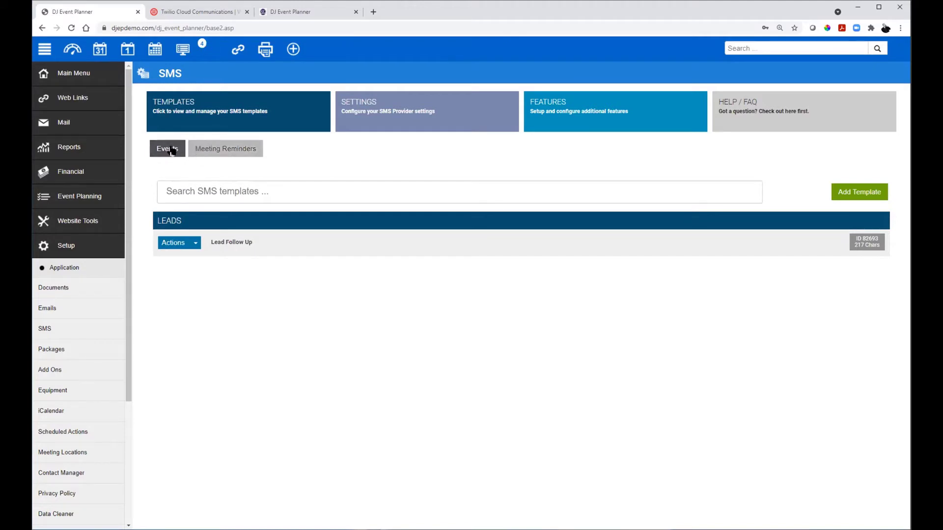
pyautogui.click(225, 149)
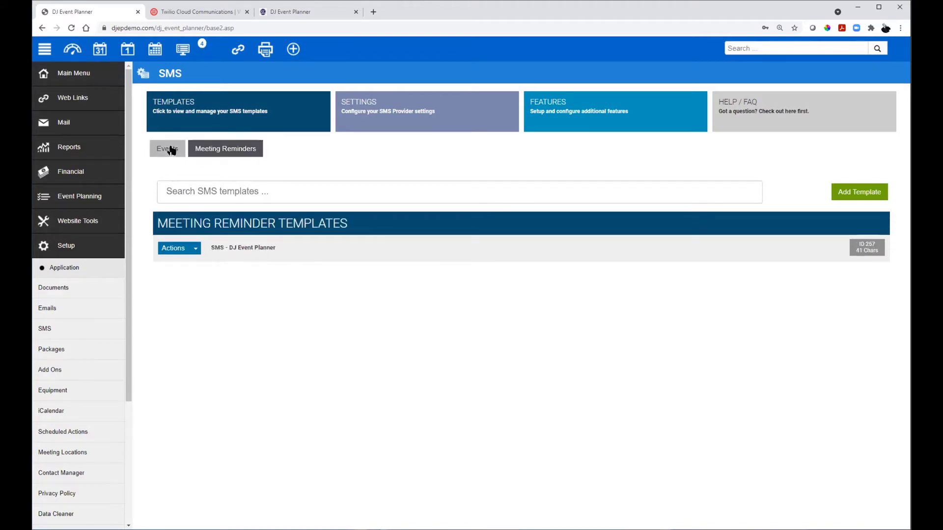
pyautogui.click(170, 149)
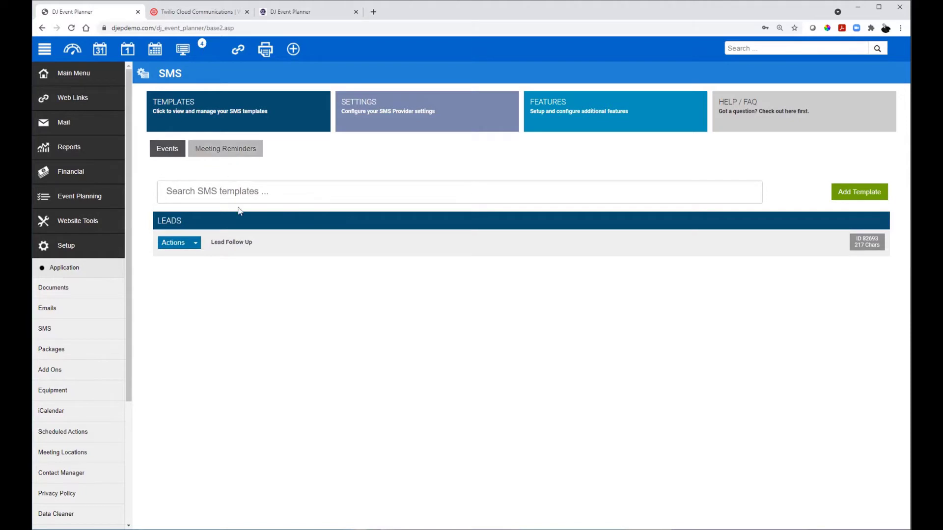
pyautogui.click(231, 241)
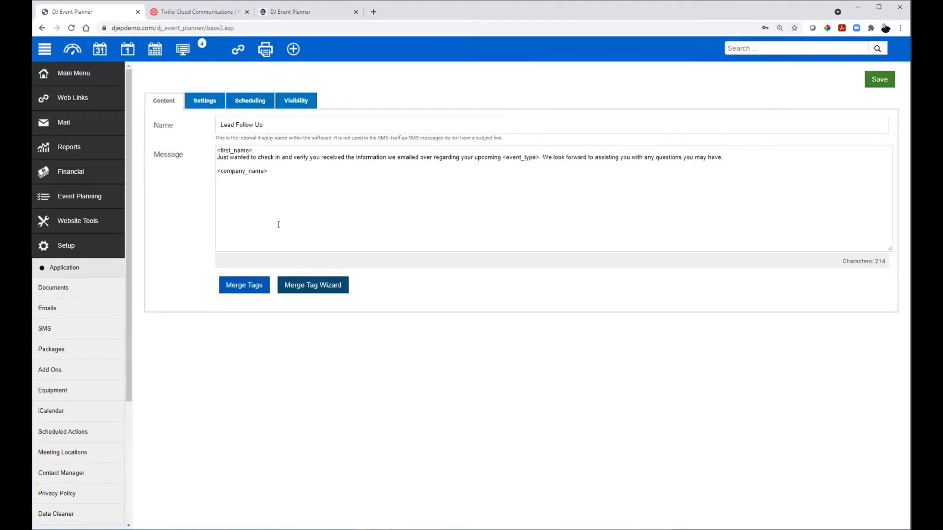
pyautogui.moveTo(301, 173); pyautogui.dragTo(192, 153)
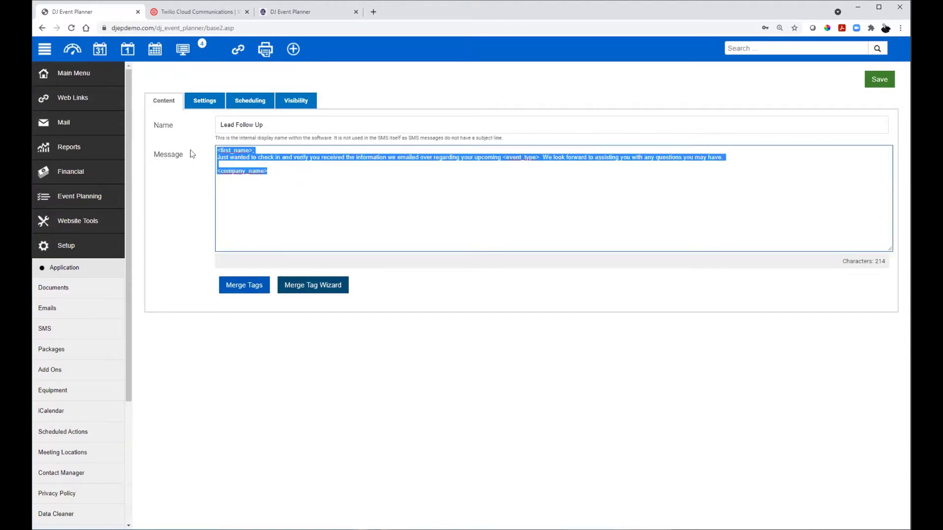
pyautogui.tripleClick(249, 125)
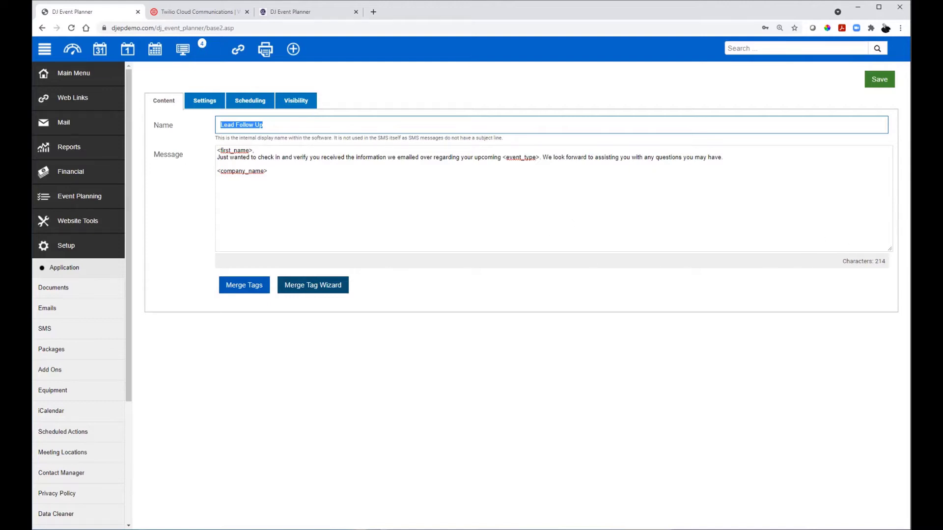
pyautogui.click(890, 246)
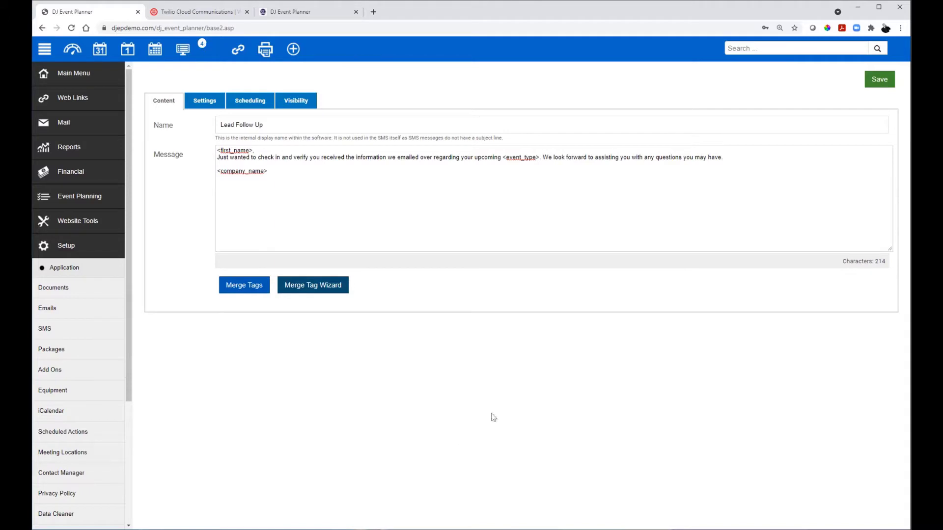
pyautogui.moveTo(746, 166)
pyautogui.mouseDown()
pyautogui.moveTo(256, 150)
pyautogui.moveTo(214, 160)
pyautogui.moveTo(739, 153)
pyautogui.mouseUp()
# Step: Paste repeated copies of the follow-up sentence after <first_name>, pushing the message to 1324 characters
pyautogui.click(733, 168)
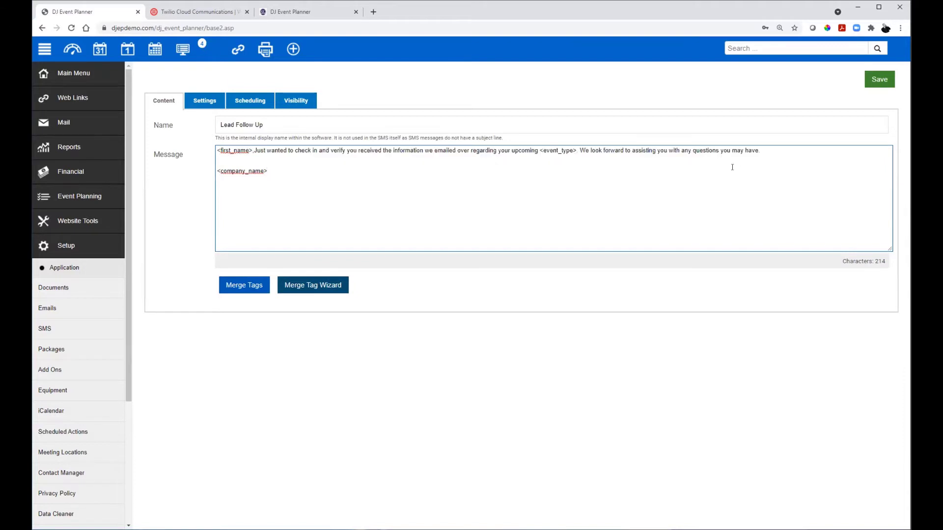
pyautogui.hotkey('ctrl', 'v')
pyautogui.hotkey('ctrl', 'v')
pyautogui.hotkey('ctrl', 'v')
pyautogui.hotkey('ctrl', 'v')
pyautogui.hotkey('ctrl', 'v')
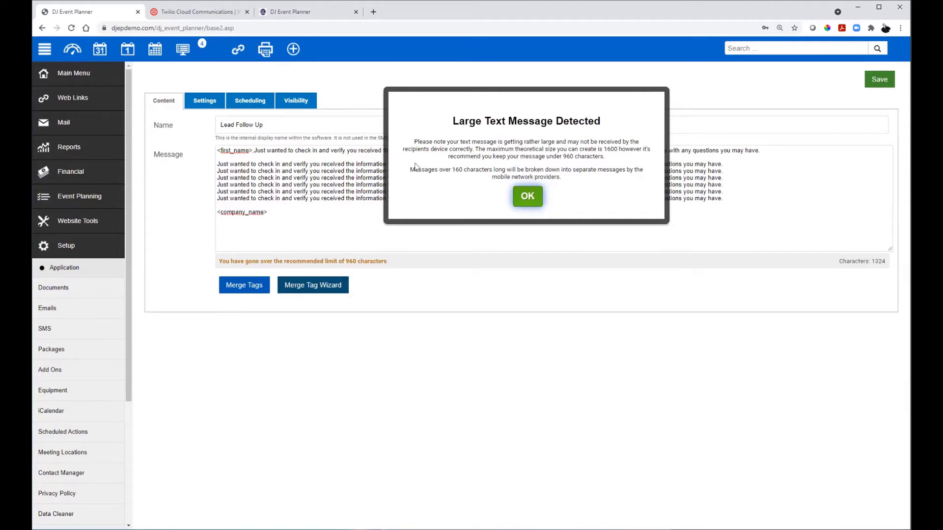
pyautogui.moveTo(407, 169); pyautogui.dragTo(636, 181)
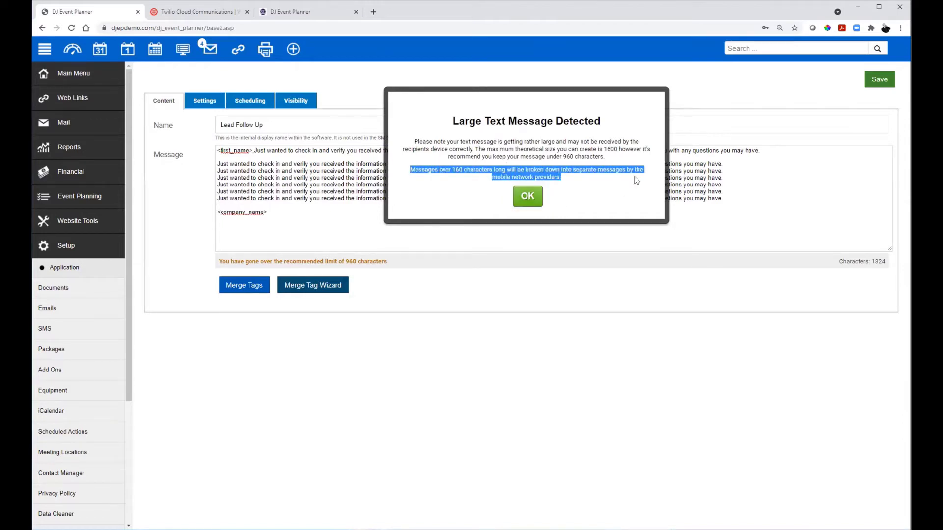
pyautogui.click(603, 202)
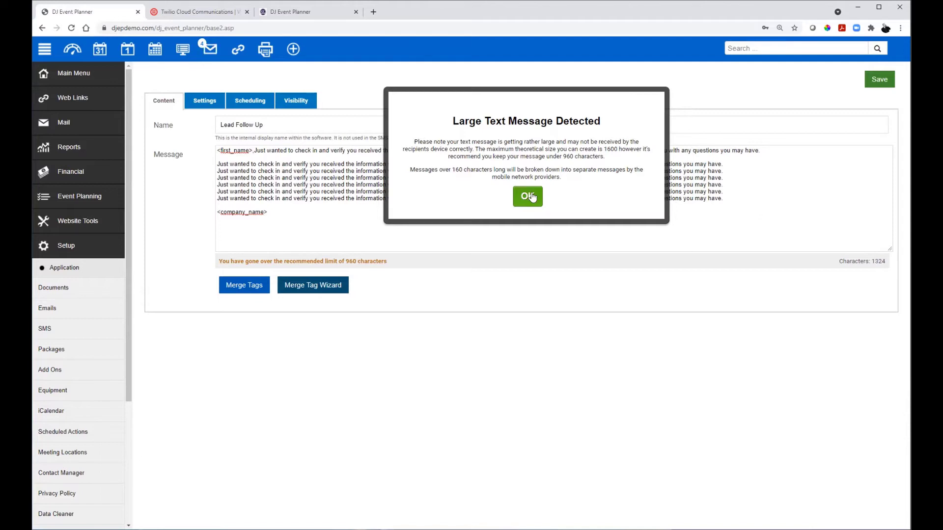
# Step: Delete the repeated sentence copies, add a comma after <first_name>, and remove blank lines, leaving 215 characters
pyautogui.click(531, 197)
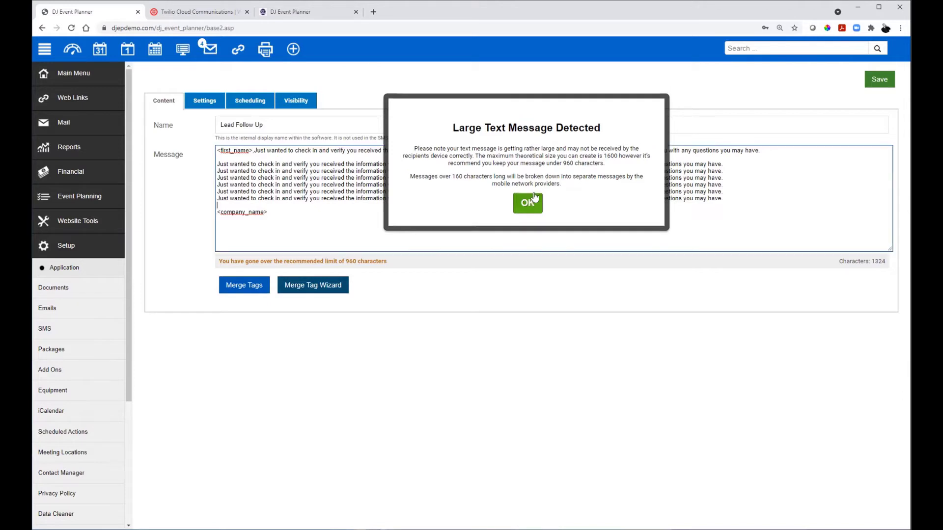
pyautogui.moveTo(425, 181); pyautogui.dragTo(208, 167)
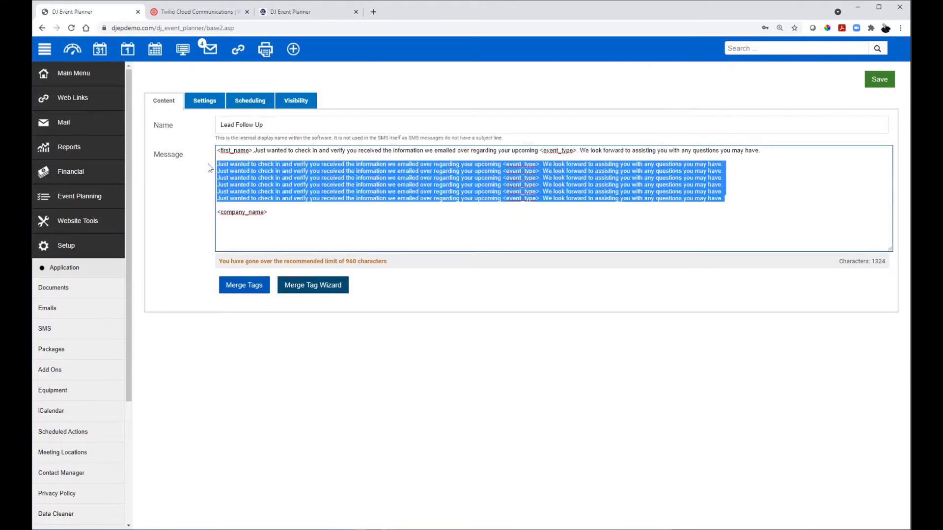
pyautogui.press('BackSpace')
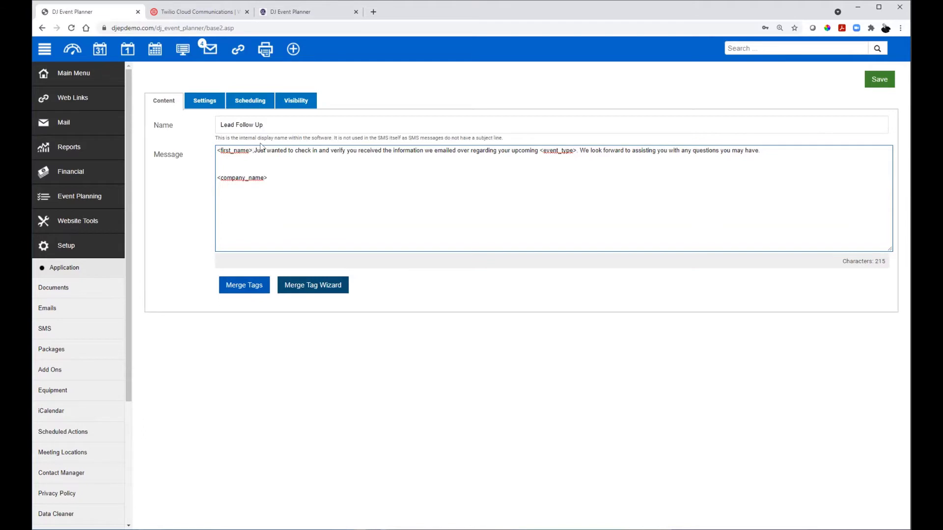
pyautogui.write(',')
pyautogui.press('Return')
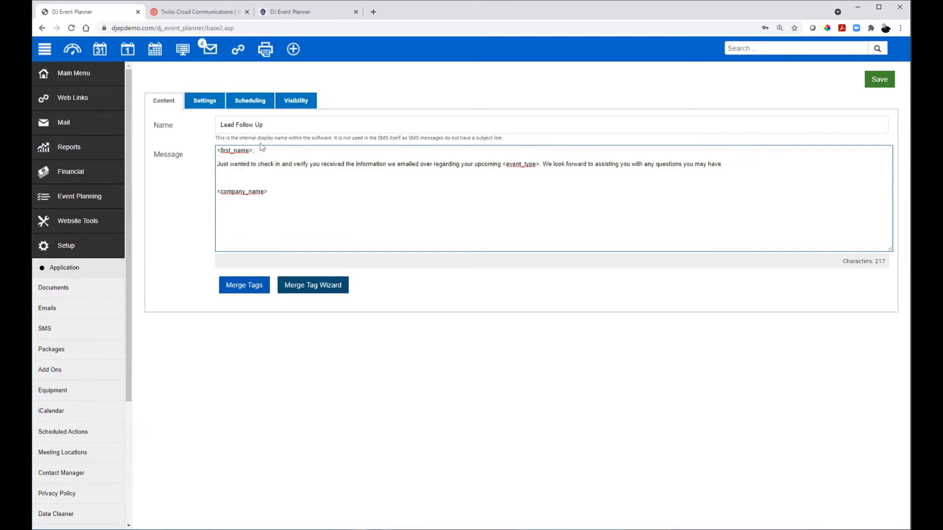
pyautogui.press('Delete')
pyautogui.press('Delete')
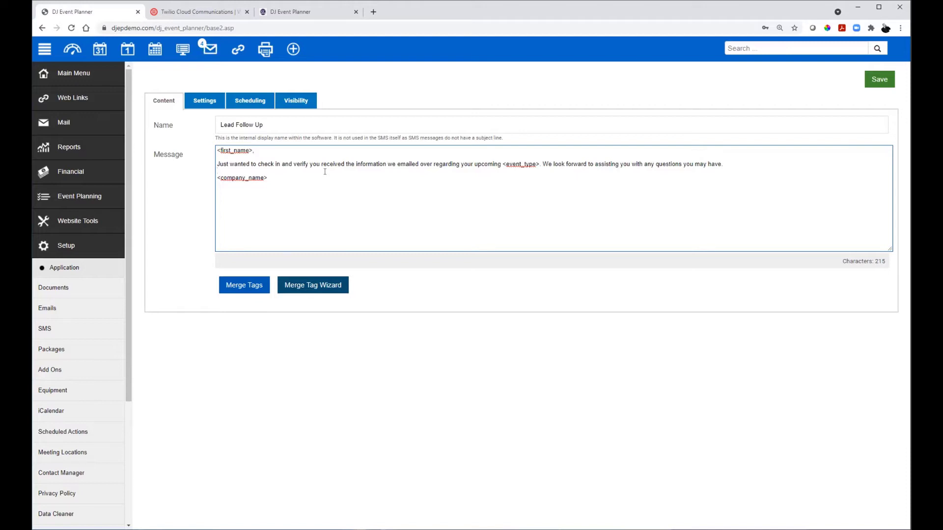
# Step: Open the template's Settings tab showing the Leads campaign name
pyautogui.click(204, 100)
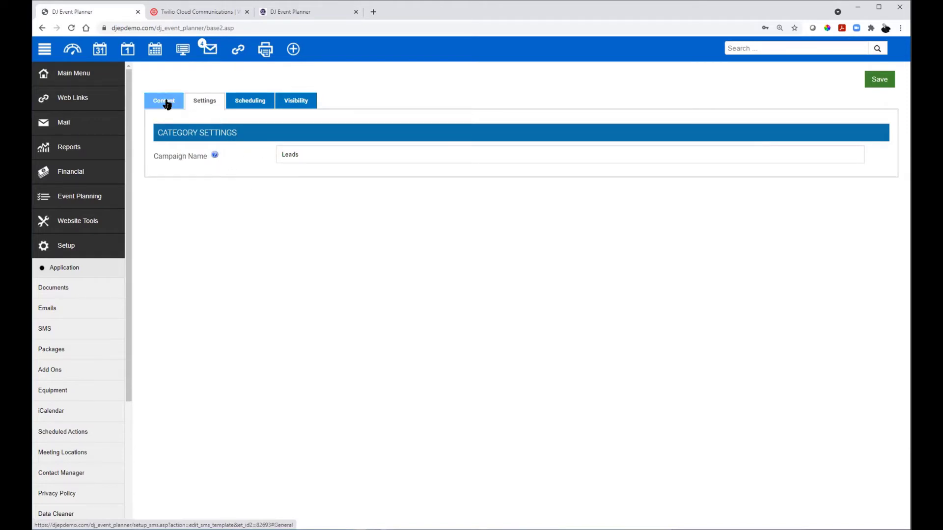
pyautogui.moveTo(166, 102); pyautogui.dragTo(224, 140)
# Step: Review the Scheduling tab's Schedule (0 days before event, 1:00 AM), Event Parameters, Send From and Send To sections
pyautogui.click(236, 103)
pyautogui.scroll(-8, 240, 211)
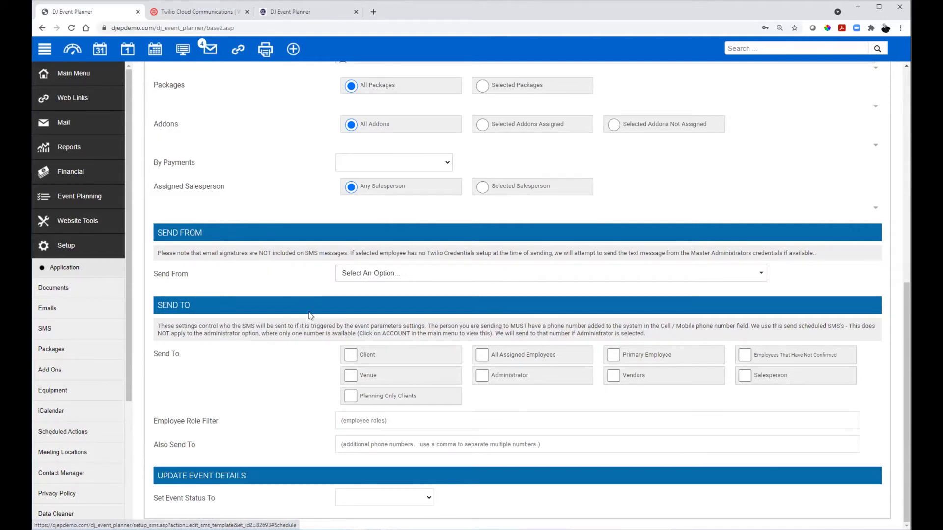
pyautogui.scroll(9, 300, 329)
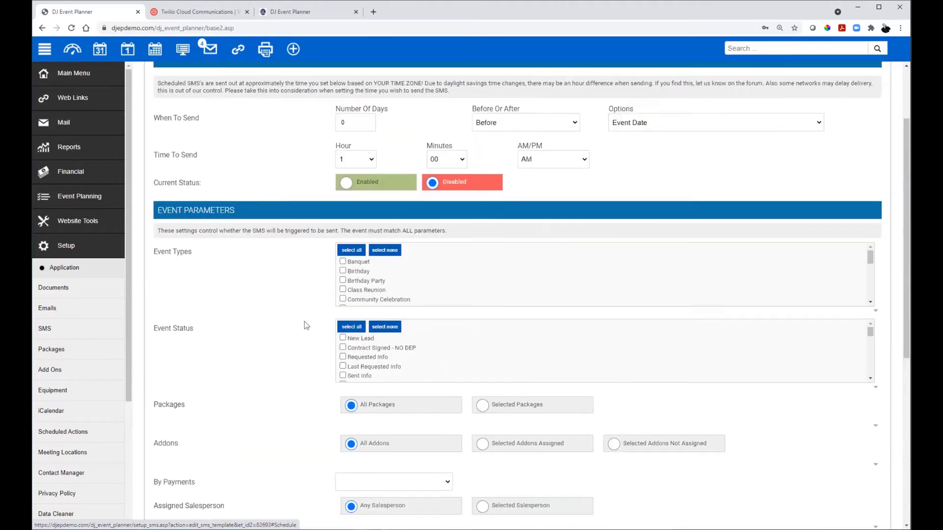
pyautogui.moveTo(158, 251); pyautogui.dragTo(589, 257)
pyautogui.click(257, 336)
pyautogui.scroll(-8, 257, 335)
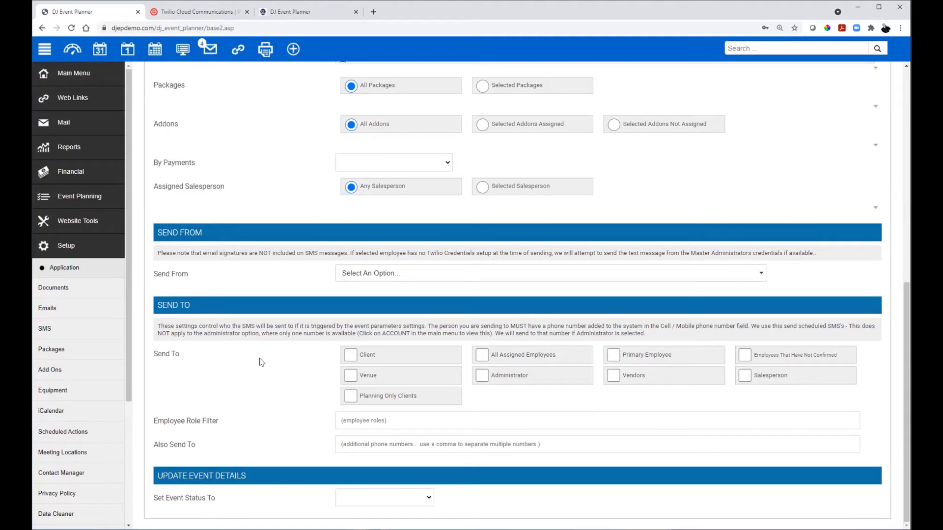
pyautogui.scroll(10, 261, 363)
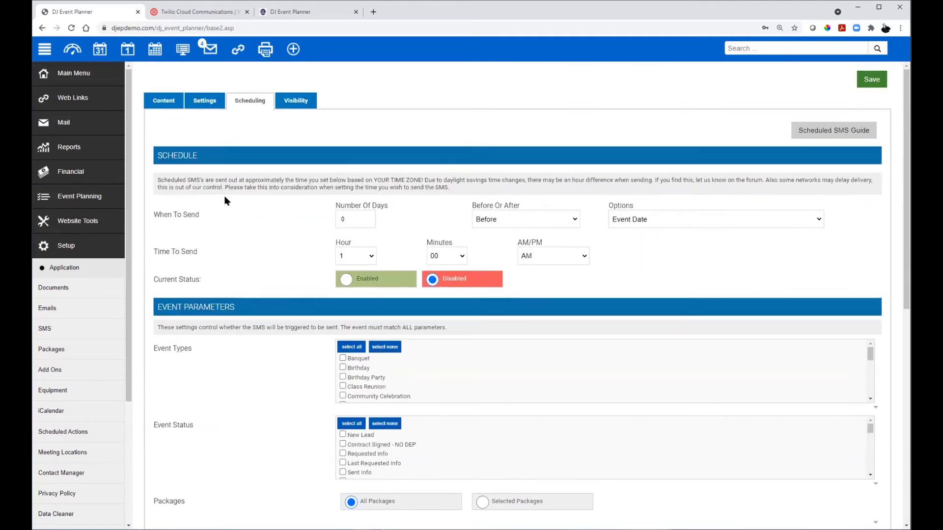
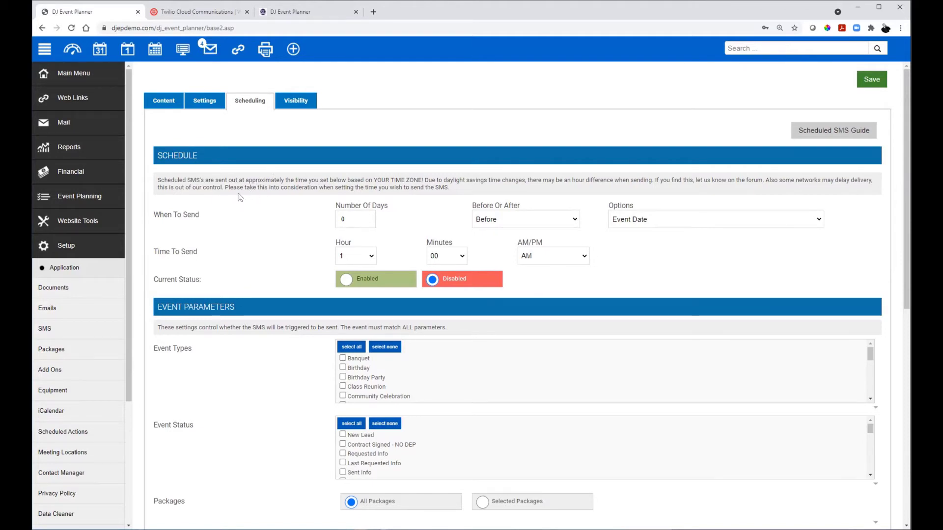
# Step: Review the Lead Follow Up template's Visibility options and save it back to the templates list
pyautogui.click(297, 100)
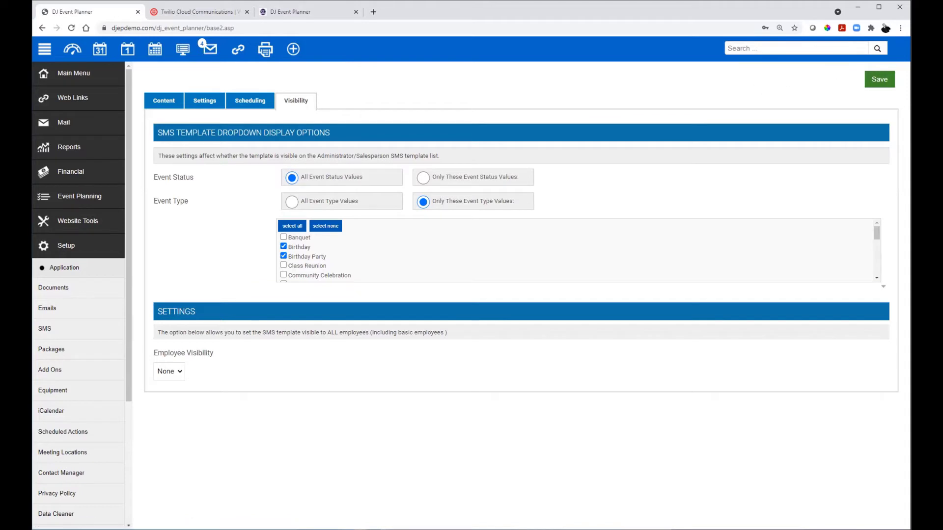
pyautogui.click(879, 80)
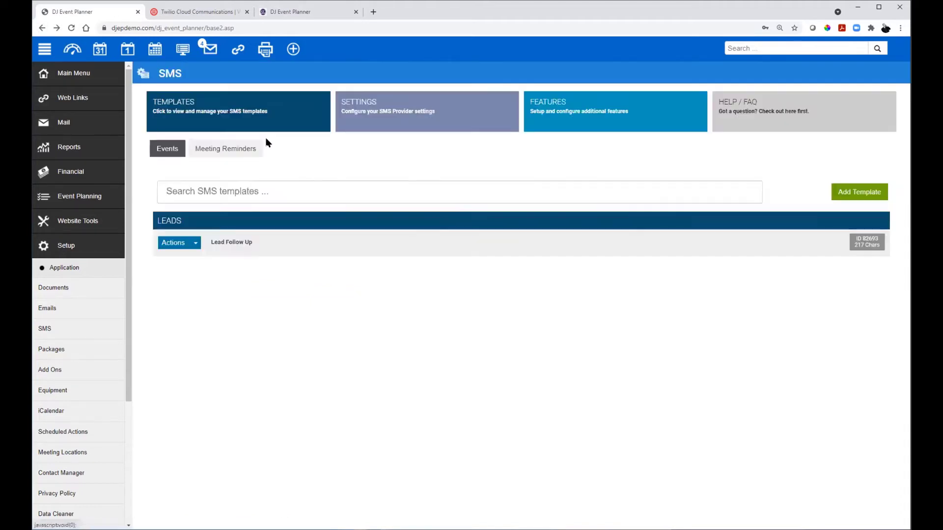
# Step: Open the Scheduling settings of the SMS - DJ Event Planner meeting reminder template
pyautogui.click(221, 149)
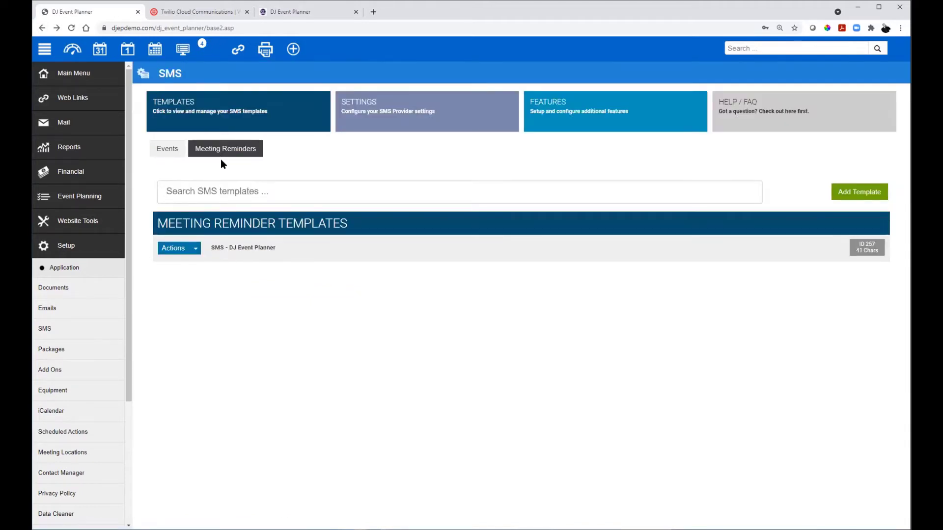
pyautogui.click(237, 249)
pyautogui.click(212, 100)
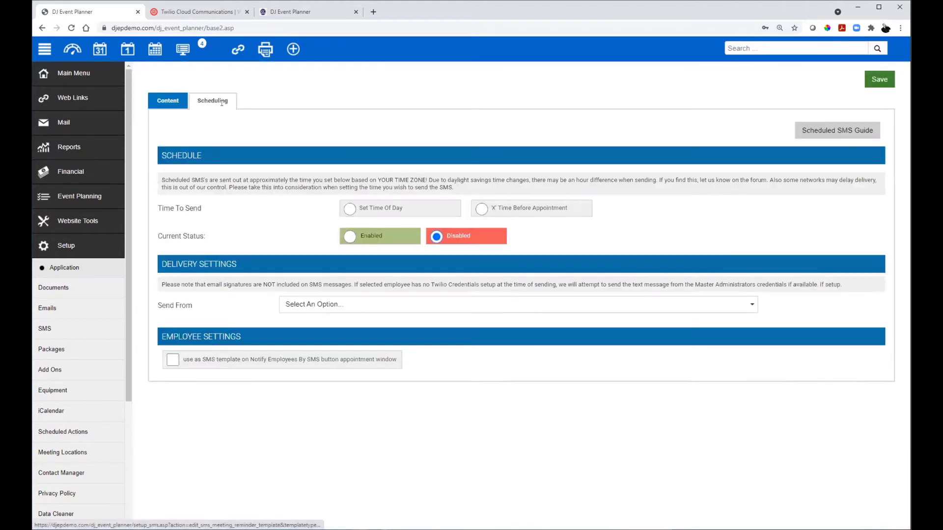
# Step: Toggle Time To Send between time of day and before the appointment, ending on Set Time Of Day
pyautogui.click(347, 210)
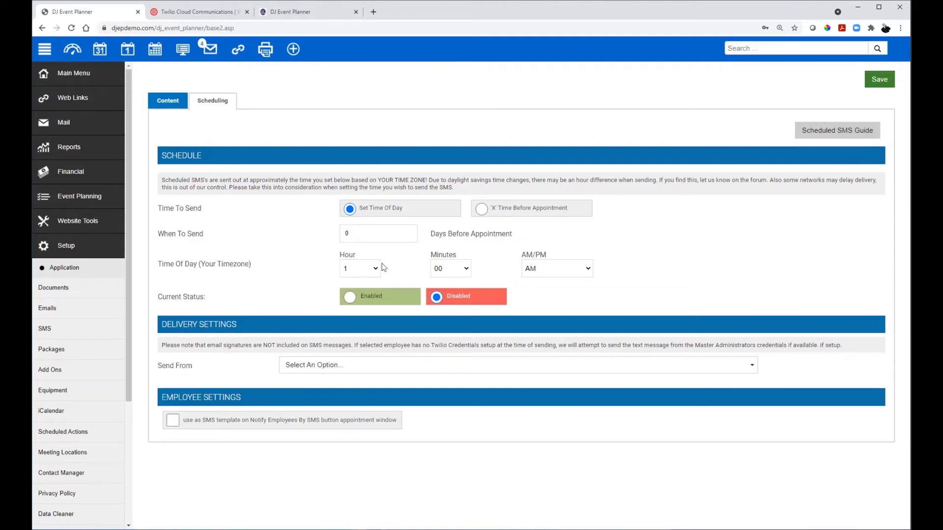
pyautogui.click(481, 209)
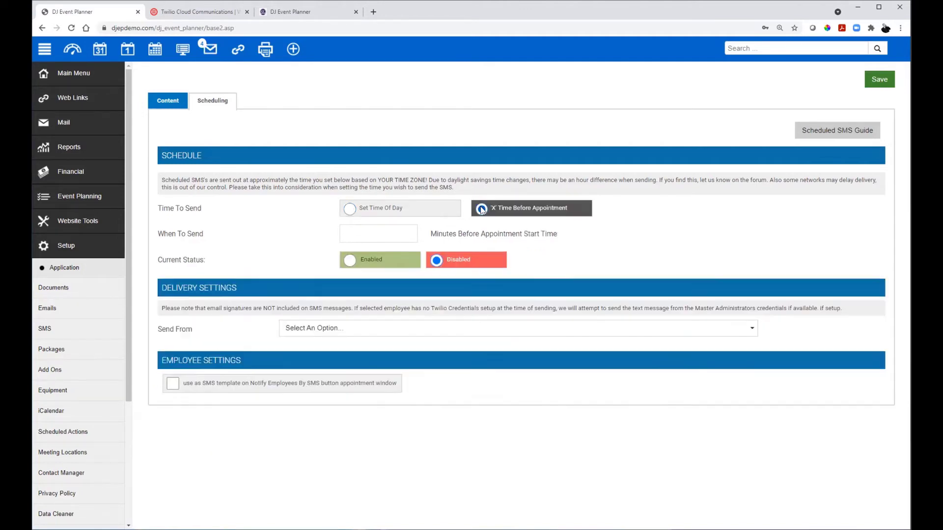
pyautogui.click(350, 209)
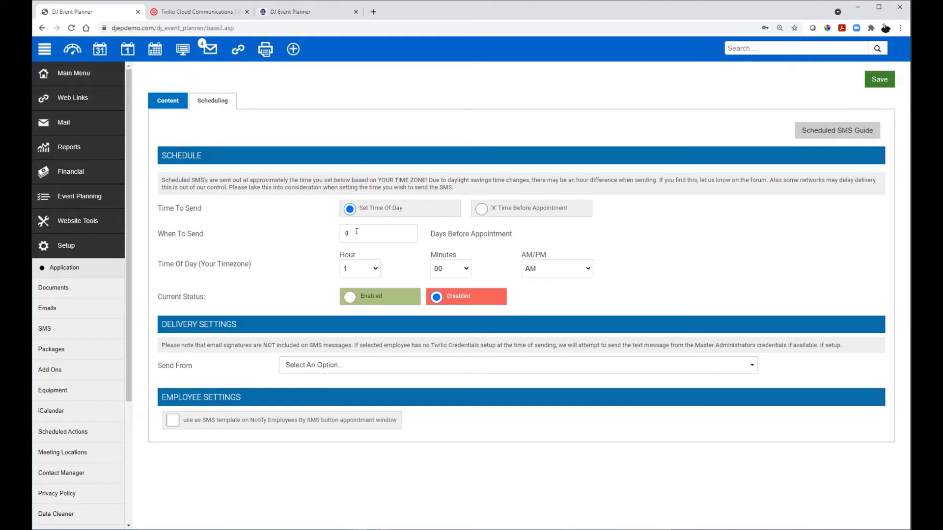
pyautogui.click(481, 209)
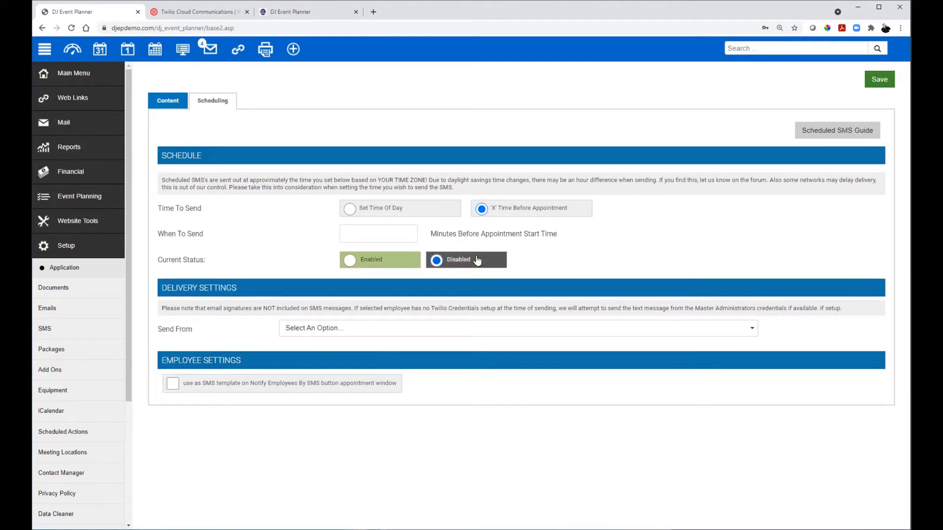
pyautogui.click(349, 208)
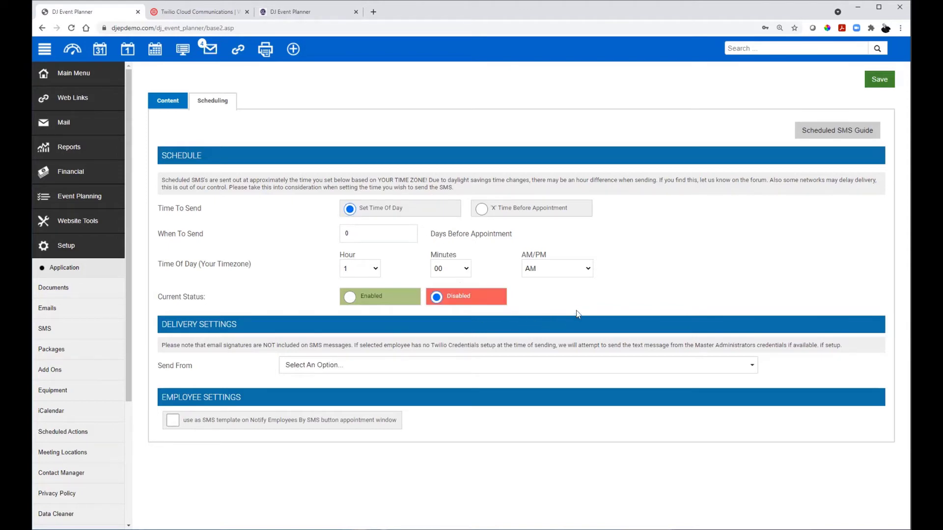
# Step: Leave the reminder template and open the Lead Follow Up template's Scheduling settings
pyautogui.click(170, 96)
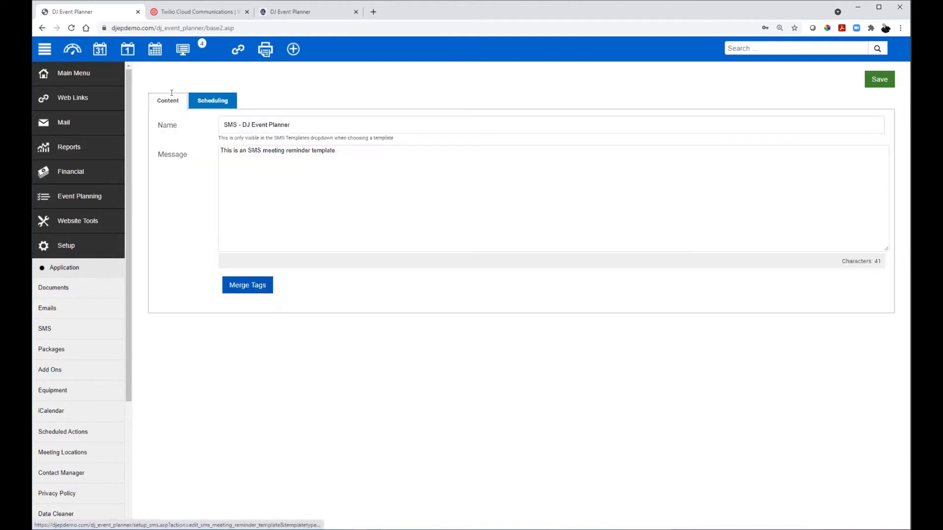
pyautogui.click(42, 28)
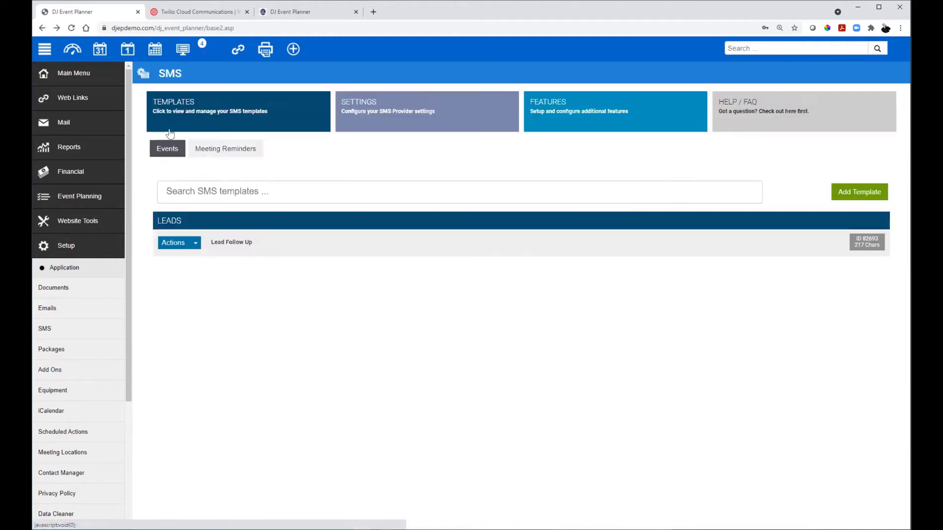
pyautogui.click(282, 242)
pyautogui.click(319, 130)
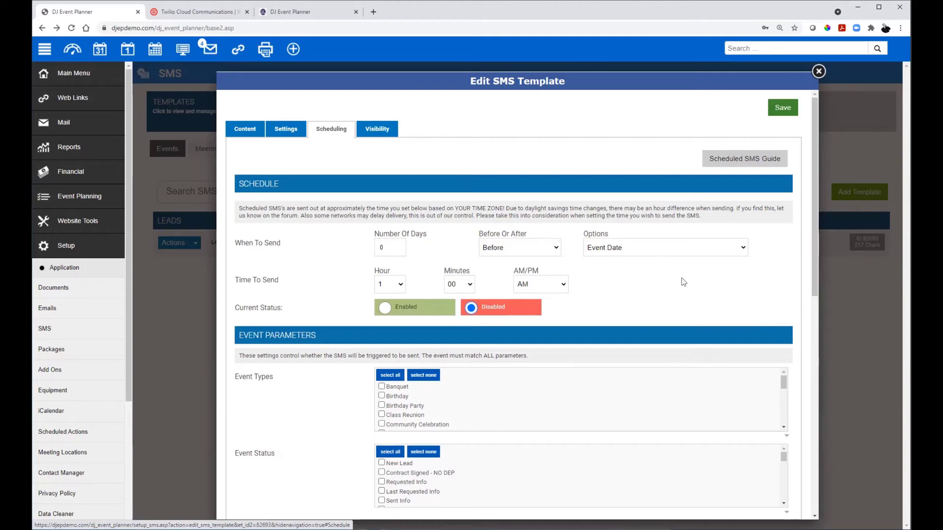
# Step: Close the template editor, then expand and collapse the sidebar's Main Menu section
pyautogui.click(818, 72)
pyautogui.scroll(-4, 95, 196)
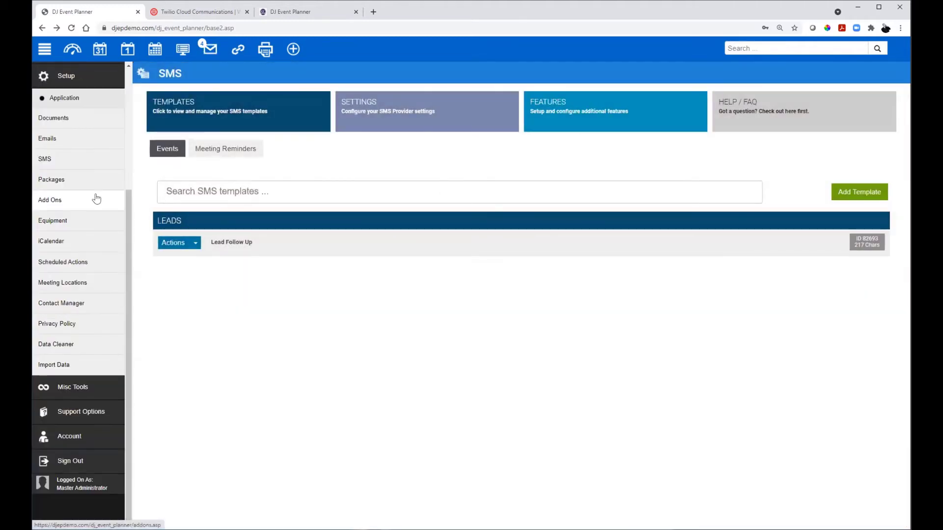
pyautogui.scroll(4, 101, 192)
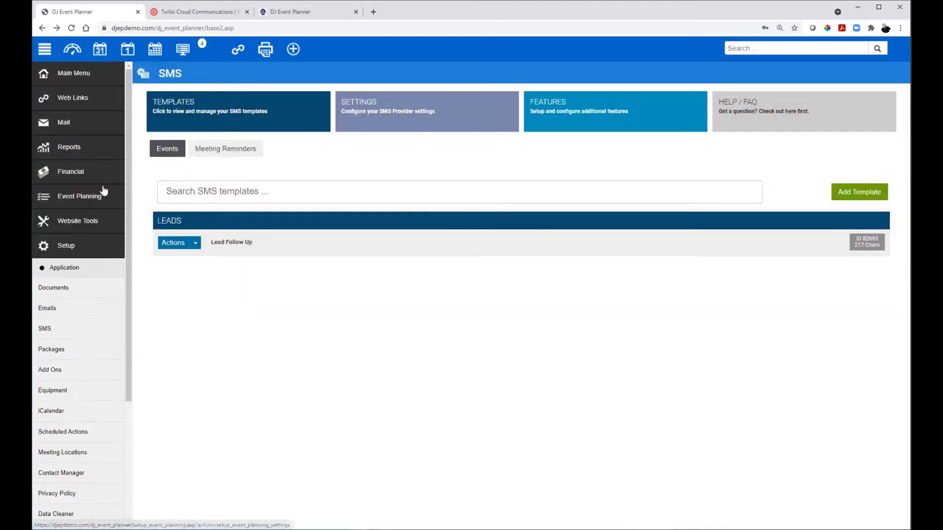
pyautogui.click(89, 75)
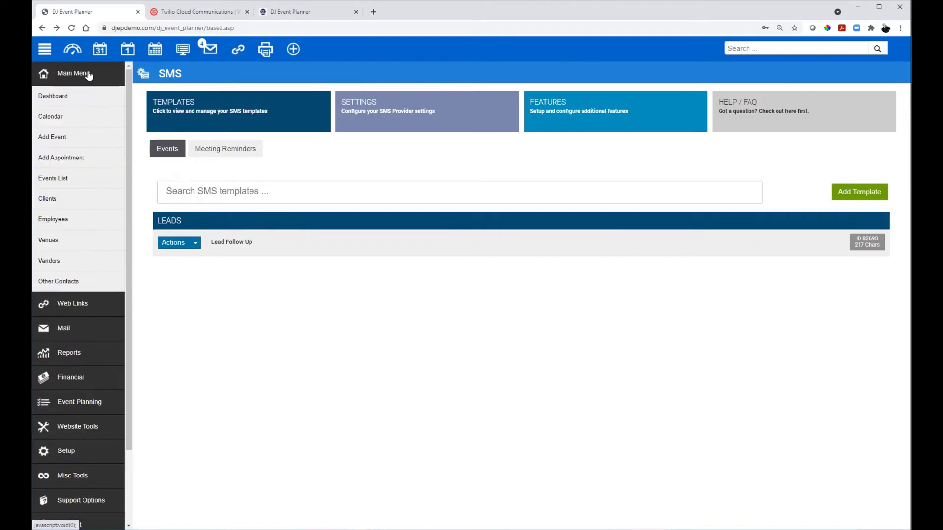
pyautogui.click(89, 74)
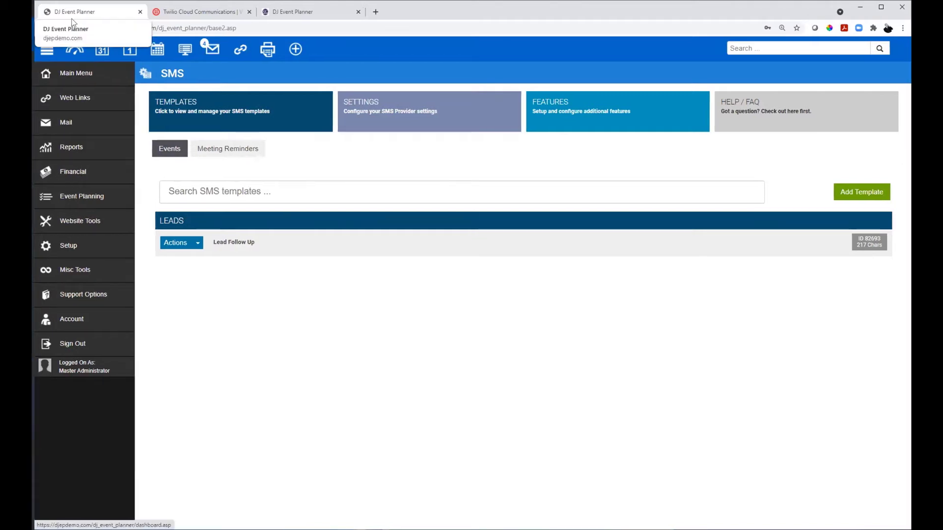
# Step: Reload the dashboard with F5 to reveal the SMS features and open the Text Messages hub
pyautogui.click(42, 28)
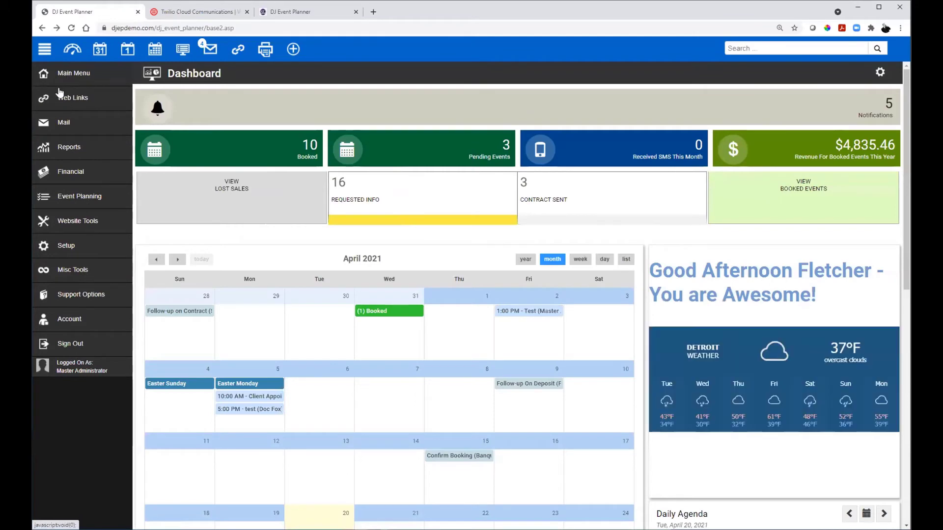
pyautogui.click(67, 245)
pyautogui.scroll(-2, 71, 238)
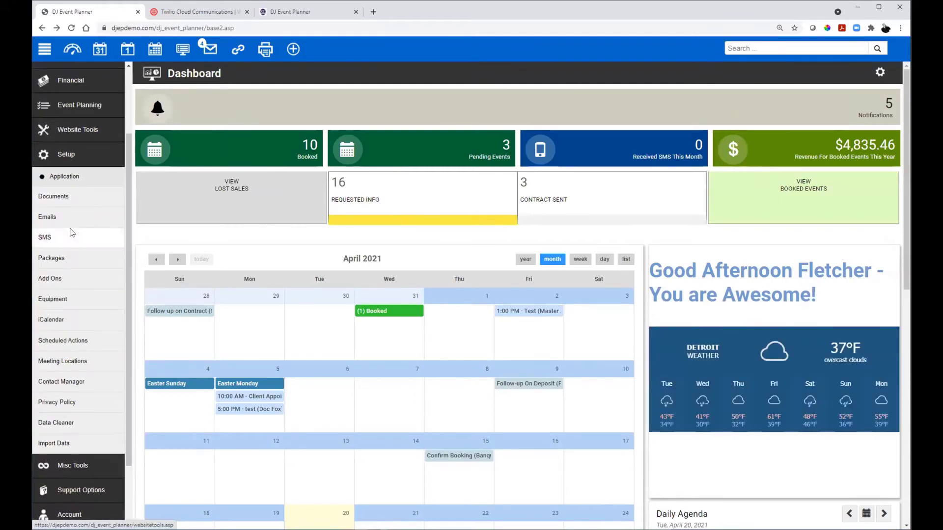
pyautogui.scroll(2, 63, 179)
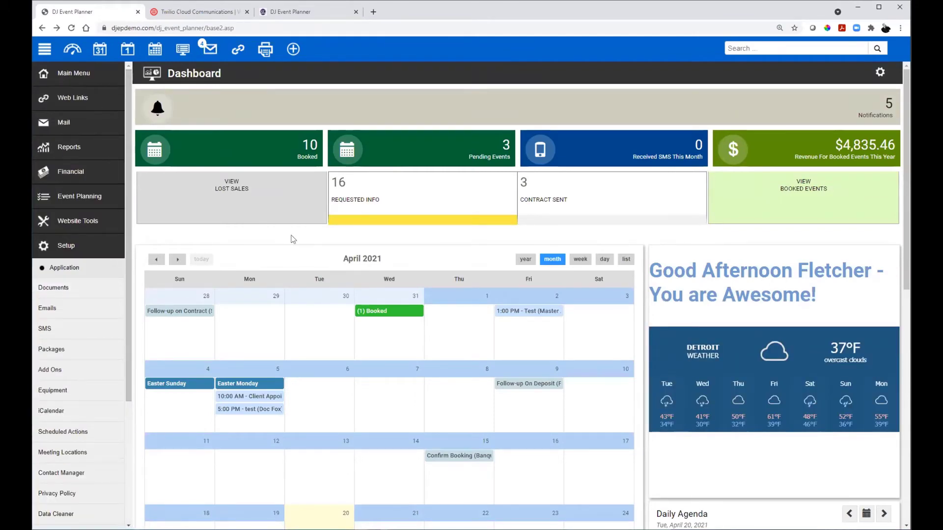
pyautogui.press('F5')
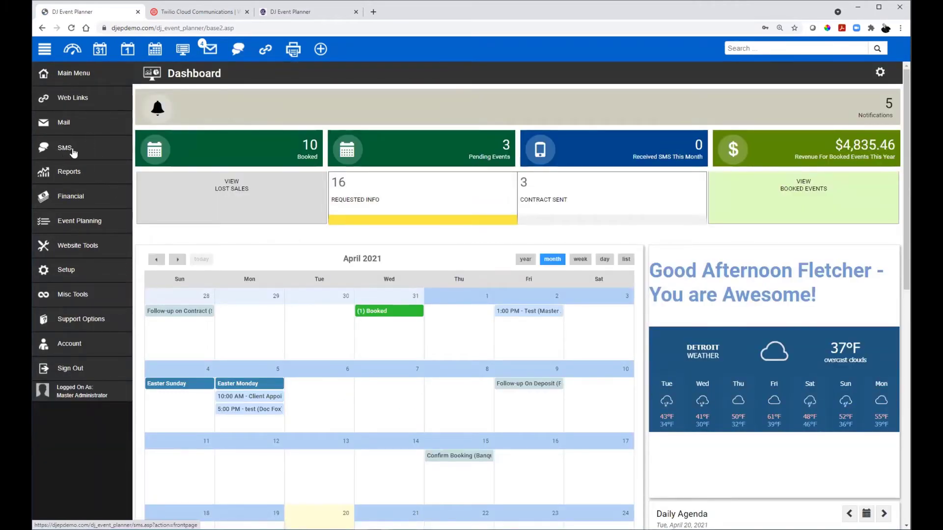
pyautogui.click(64, 147)
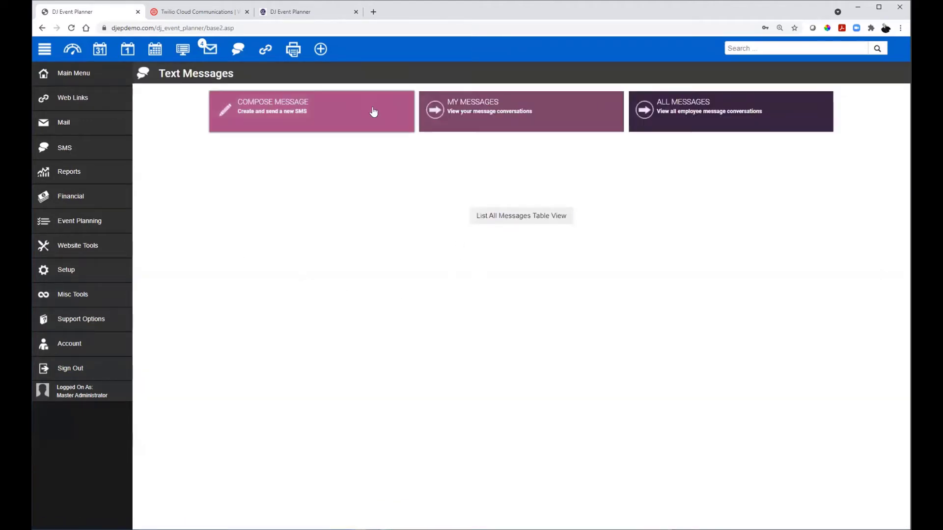
# Step: Check the compose, My Messages and All Messages views, returning to the Text Messages hub each time
pyautogui.click(348, 126)
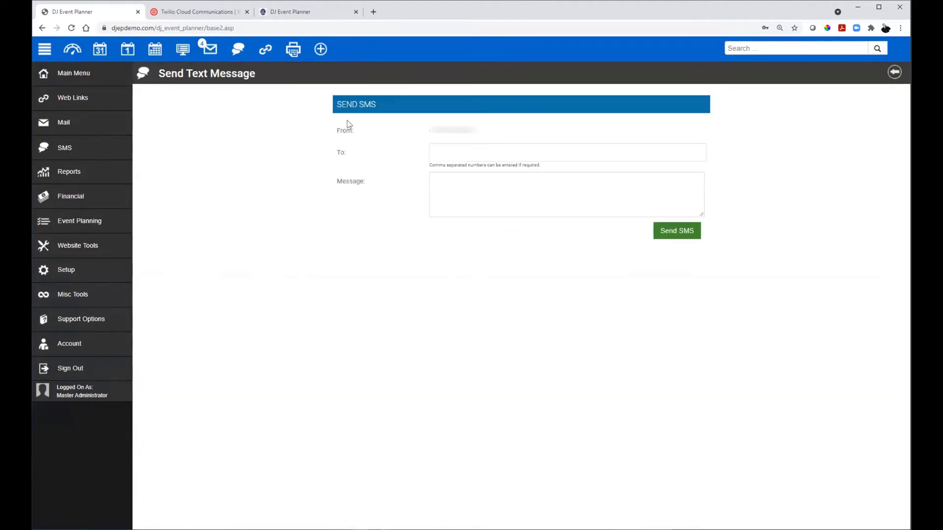
pyautogui.click(893, 73)
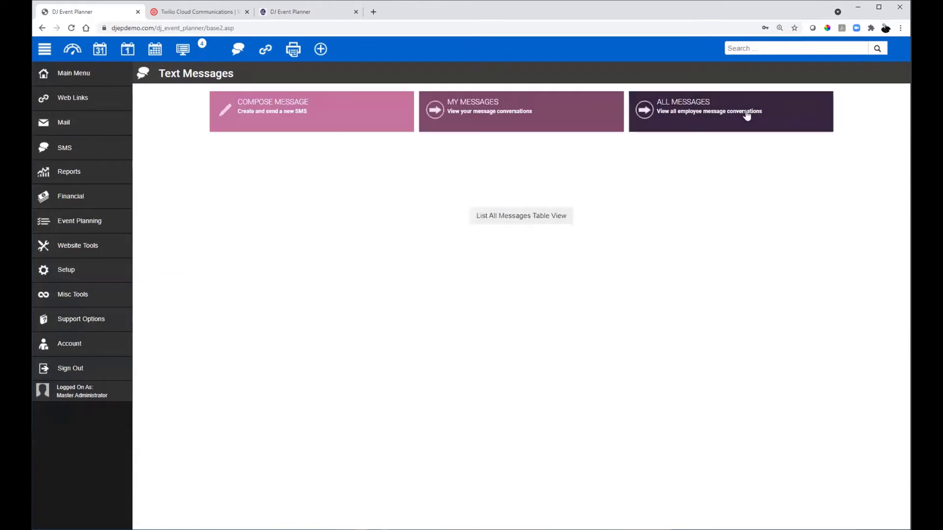
pyautogui.click(336, 111)
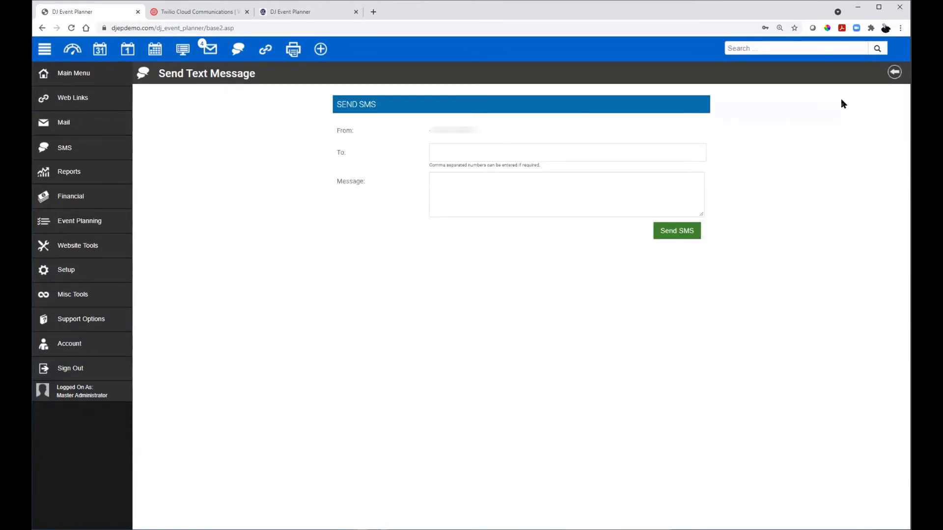
pyautogui.click(894, 72)
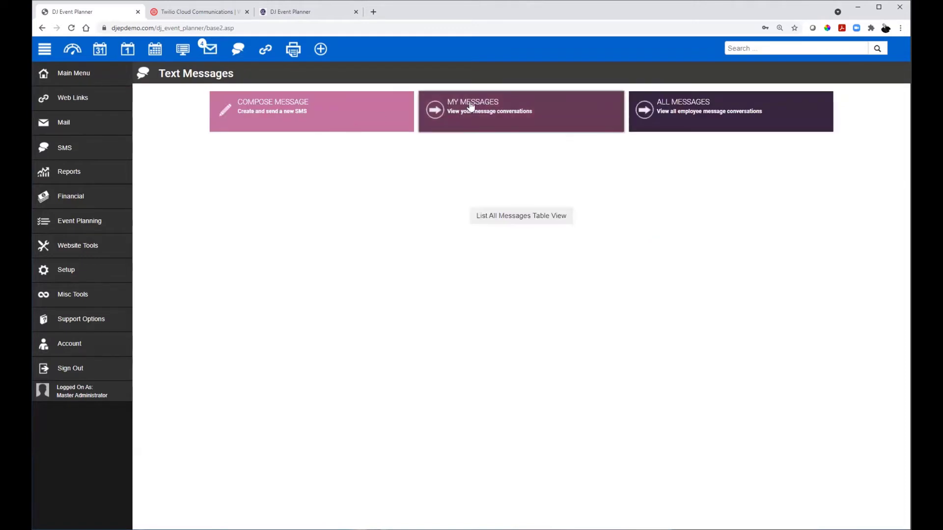
pyautogui.click(438, 127)
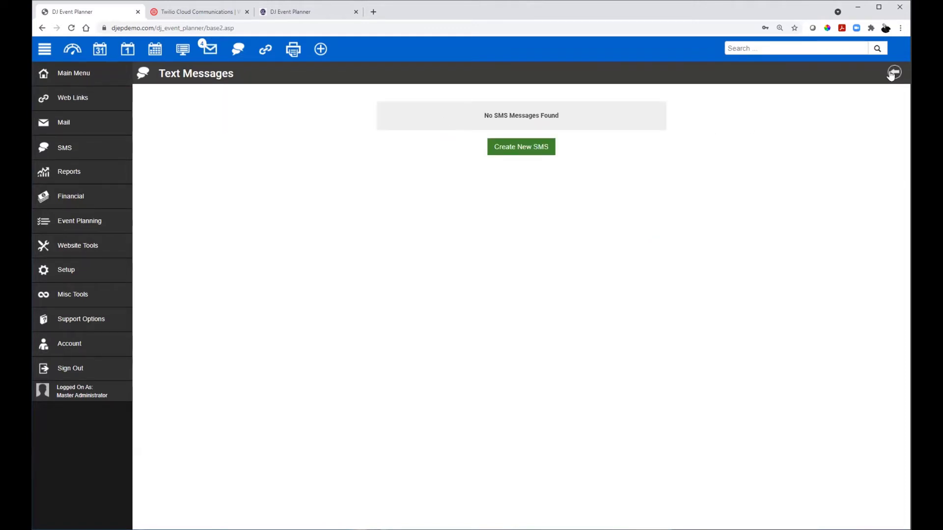
pyautogui.click(891, 74)
pyautogui.click(669, 117)
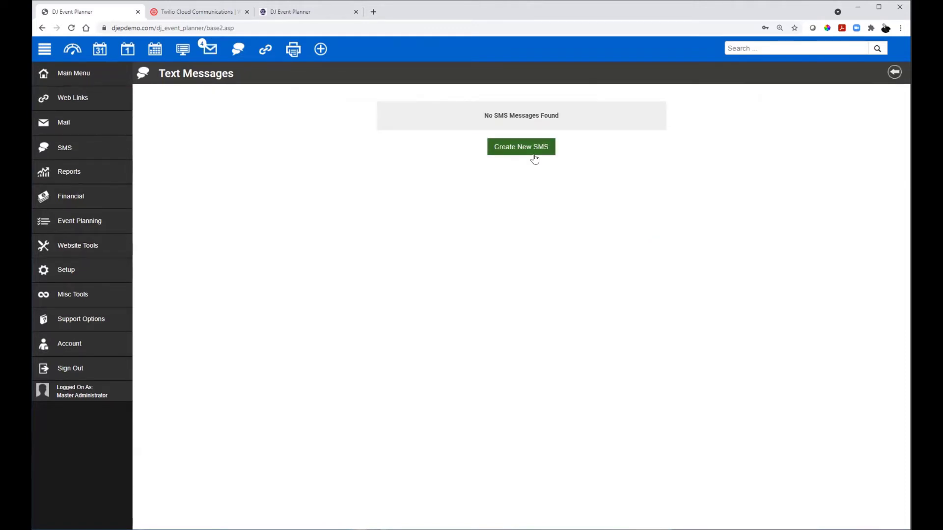
pyautogui.click(894, 72)
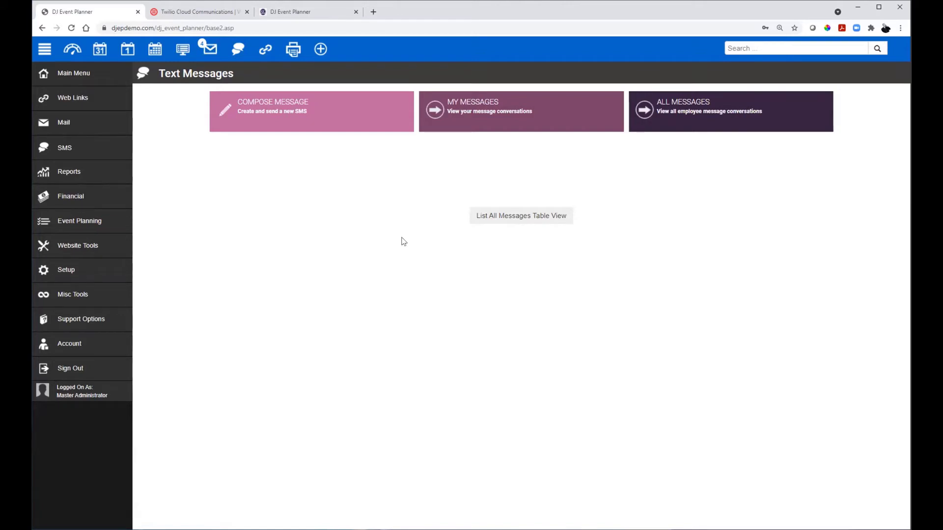
# Step: Open the all-messages table view and enlarge the second message body to read it fully
pyautogui.click(520, 219)
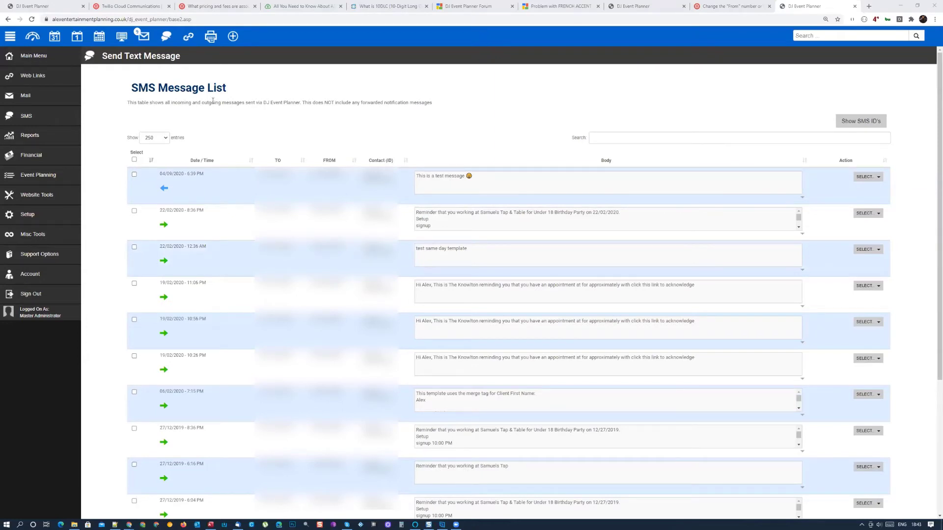
pyautogui.click(28, 117)
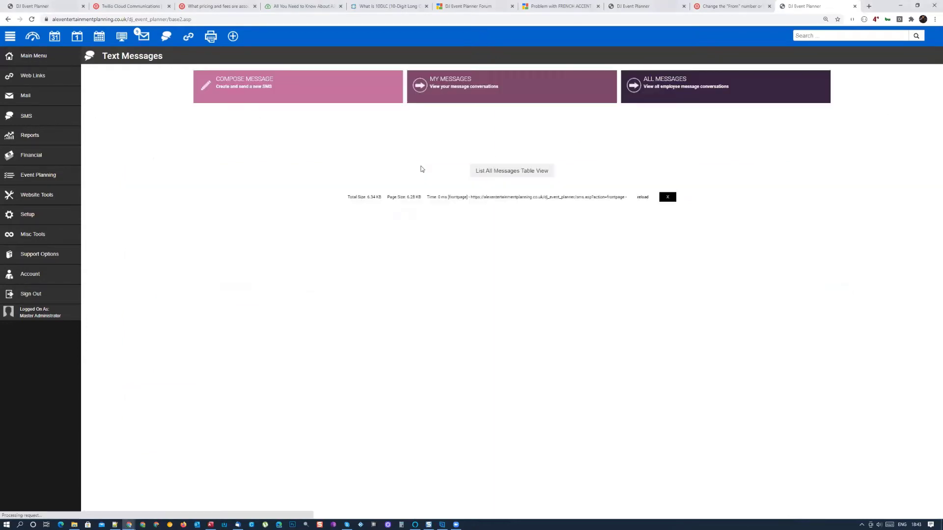
pyautogui.click(508, 173)
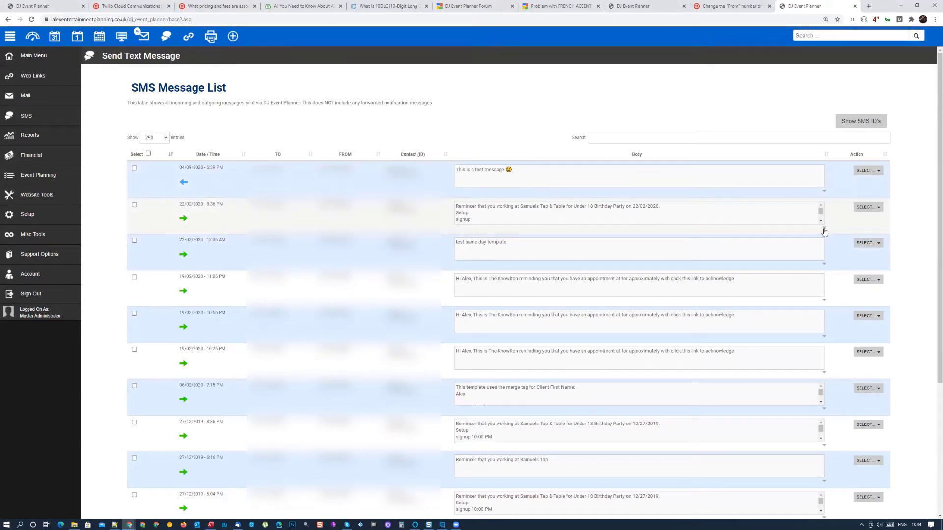
pyautogui.moveTo(823, 227); pyautogui.dragTo(825, 259)
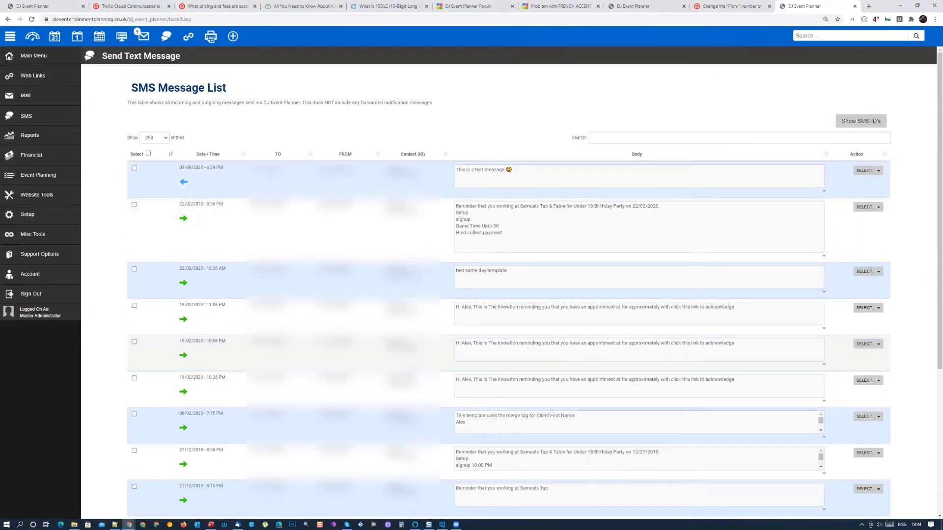
pyautogui.scroll(-4, 508, 295)
pyautogui.scroll(-1, 508, 295)
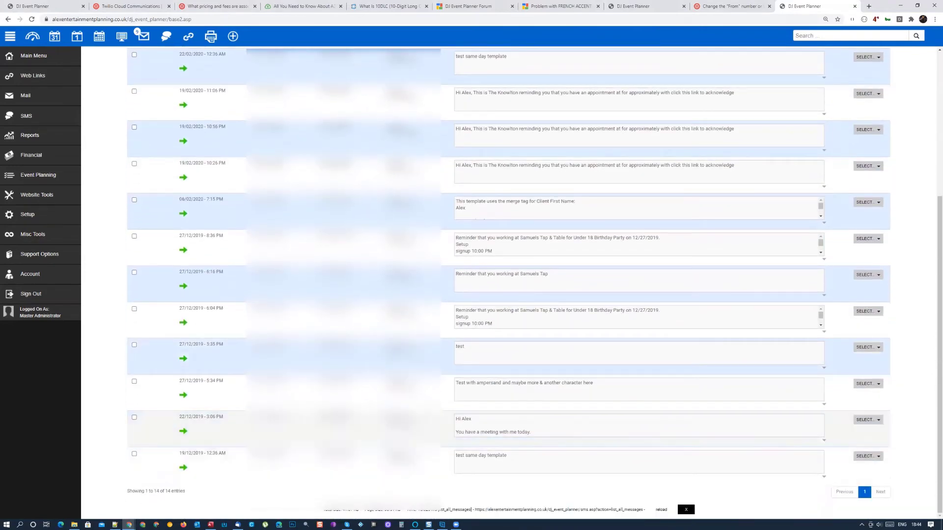
pyautogui.scroll(4, 710, 175)
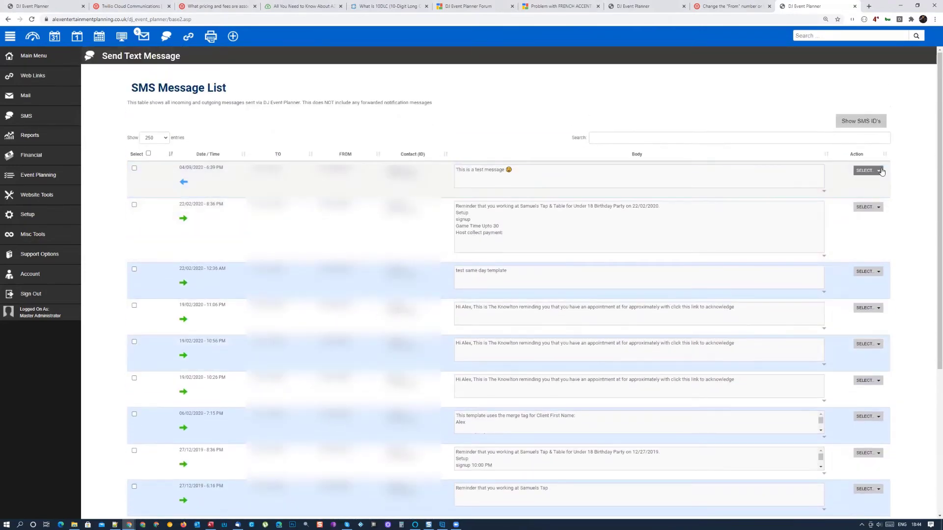
pyautogui.click(882, 171)
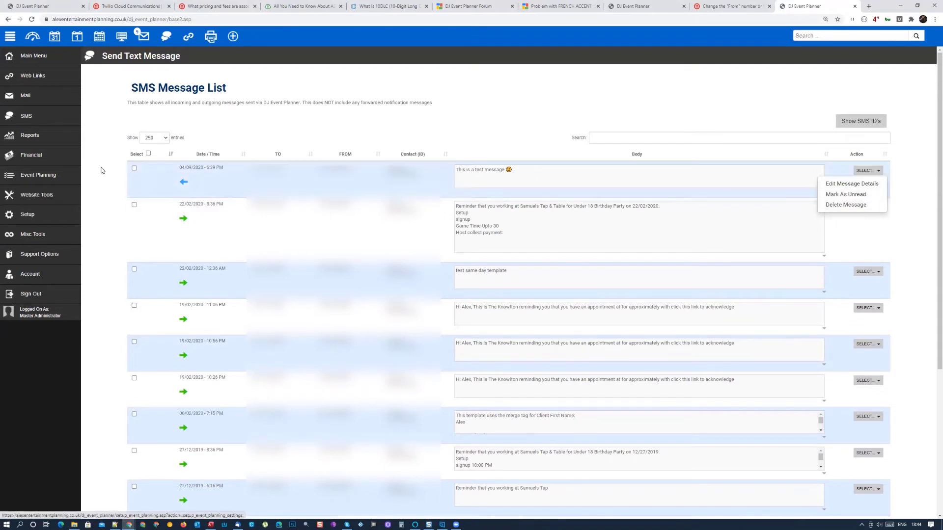
# Step: Tick the first message plus the 22/02 8:36 PM, 22/02 12:36 AM, 19/02 11:06 PM, 19/02 10:26 PM and 06/02 7:15 PM messages
pyautogui.click(135, 169)
pyautogui.click(134, 205)
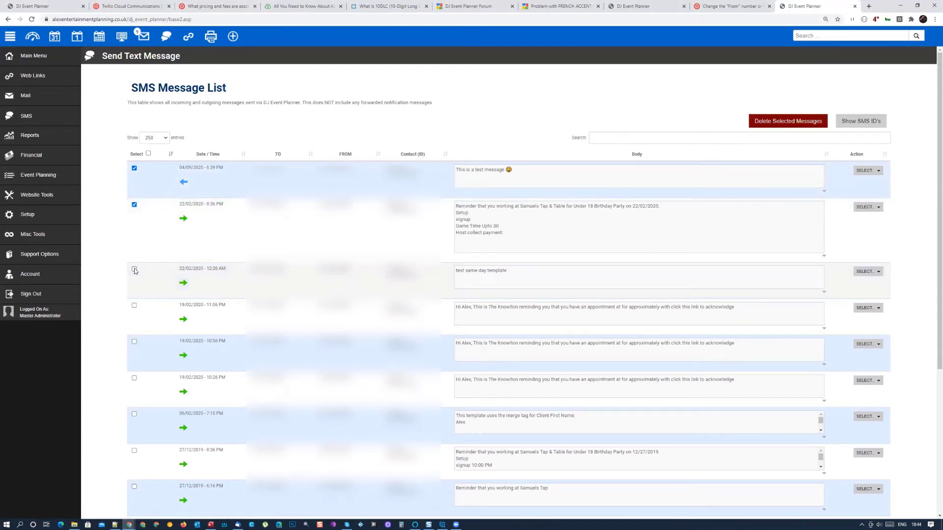
pyautogui.click(134, 269)
pyautogui.click(134, 305)
pyautogui.click(134, 378)
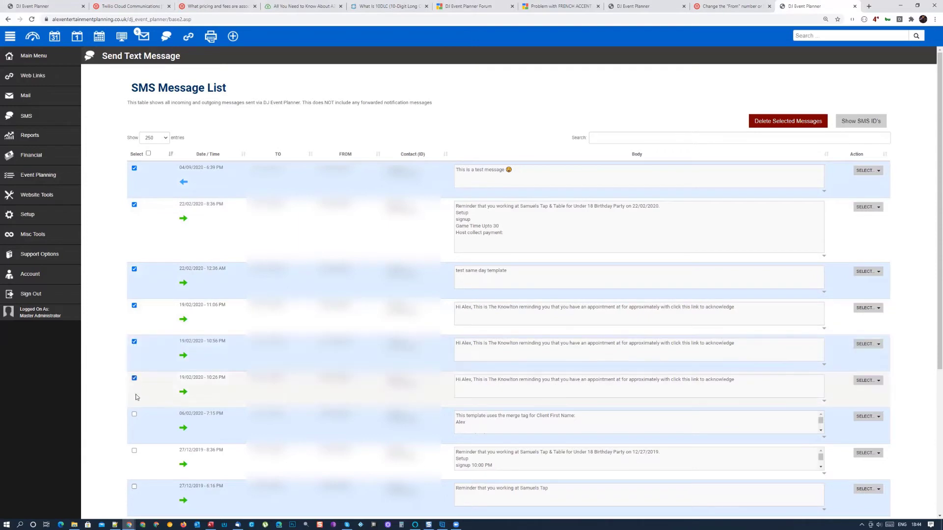
pyautogui.click(134, 414)
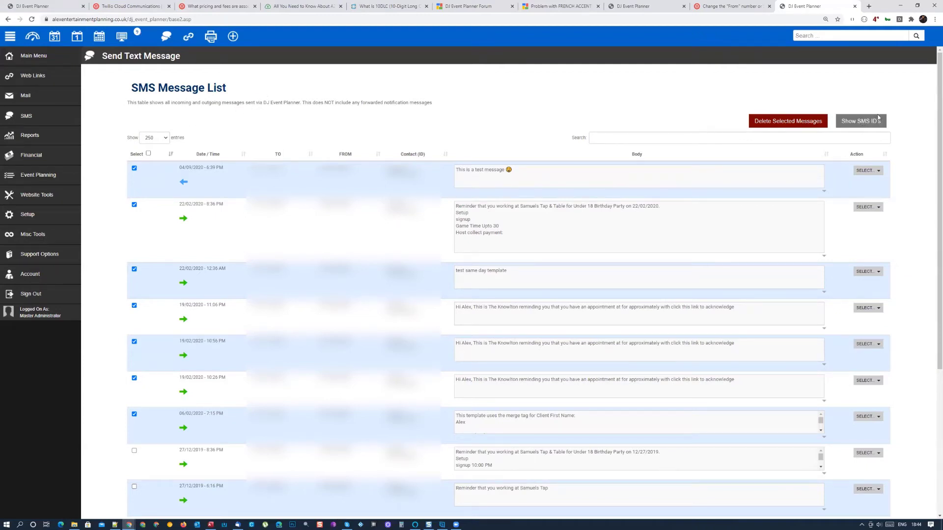
# Step: Show the SMS ID columns and select the smsid values of messages 377 and 397
pyautogui.click(857, 123)
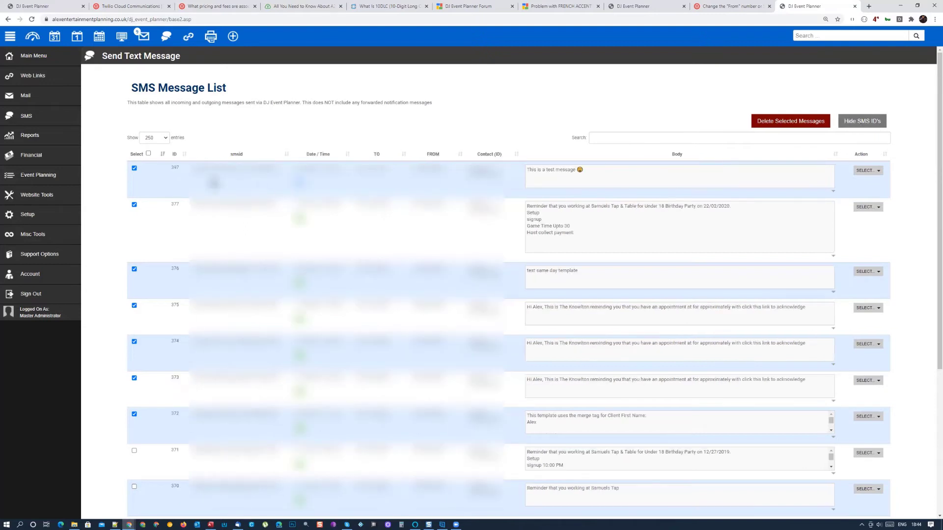
pyautogui.moveTo(218, 163); pyautogui.dragTo(254, 169)
pyautogui.doubleClick(254, 204)
pyautogui.doubleClick(257, 167)
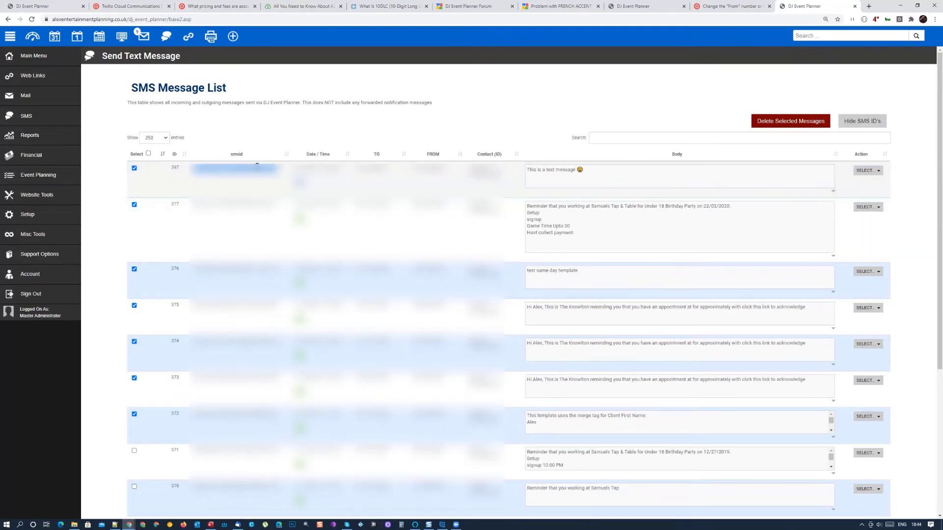
# Step: Open message 397's Edit Message Details page, review it, and return to the list
pyautogui.click(877, 174)
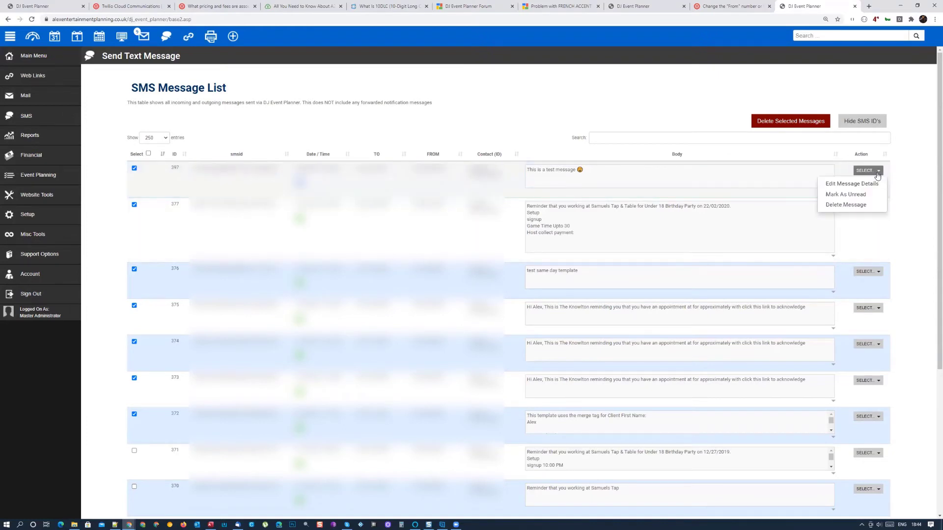
pyautogui.click(868, 186)
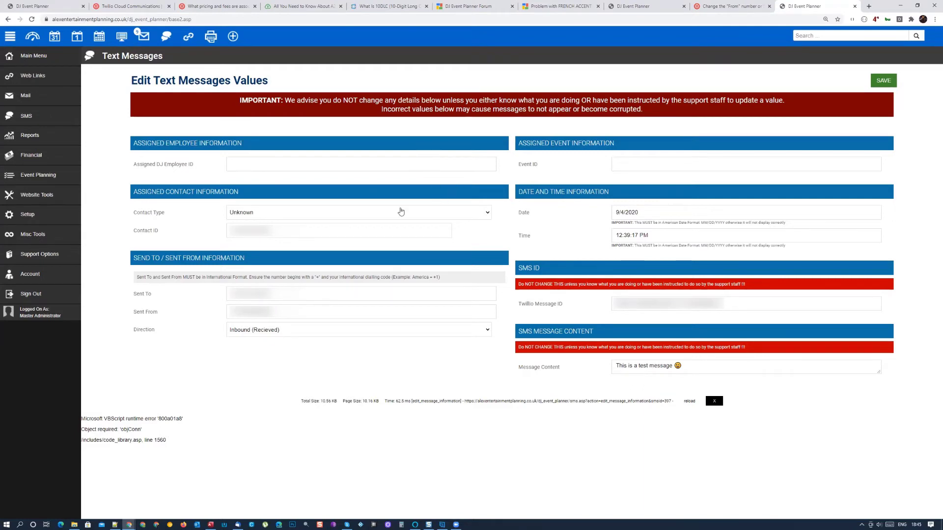
pyautogui.hotkey('alt', 'Left')
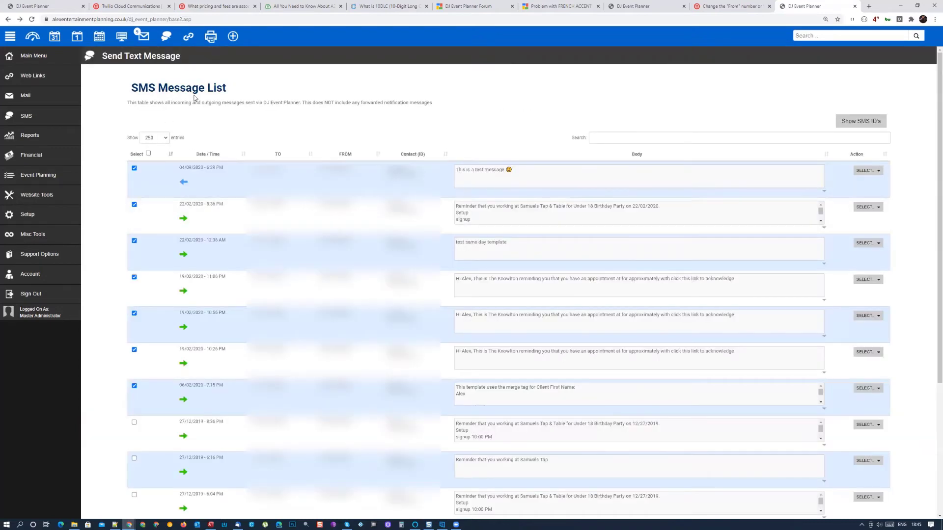
# Step: Search the message table for Test, then Hey, then the client's first name, and highlight the 22/12/2019 date
pyautogui.click(887, 143)
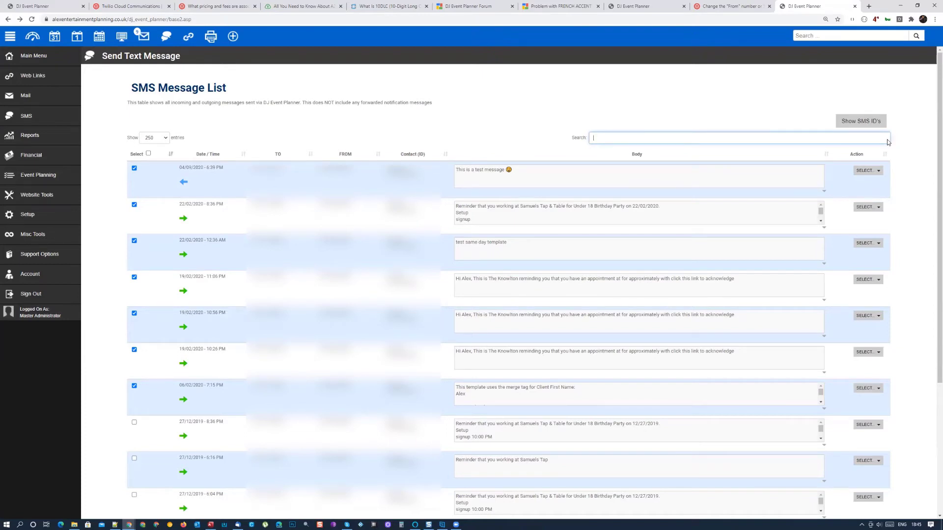
pyautogui.write('Test')
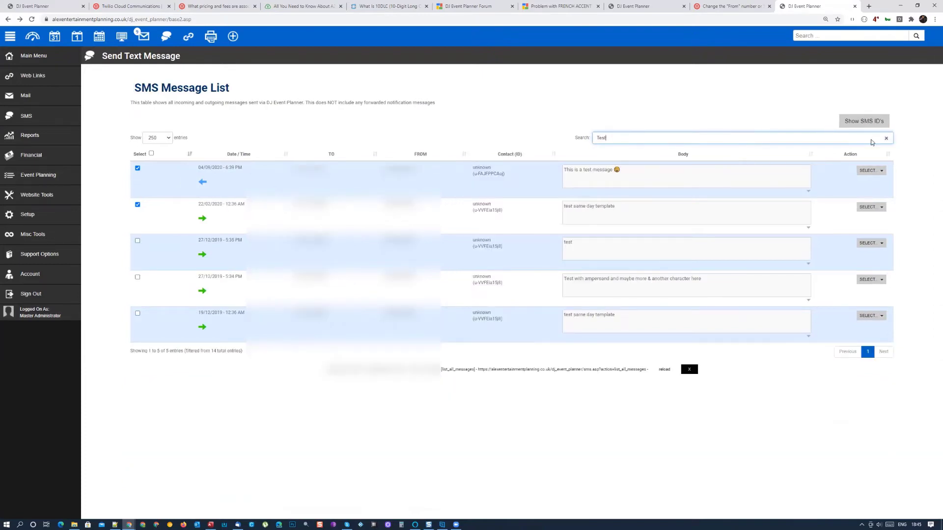
pyautogui.doubleClick(591, 140)
pyautogui.write('Hey')
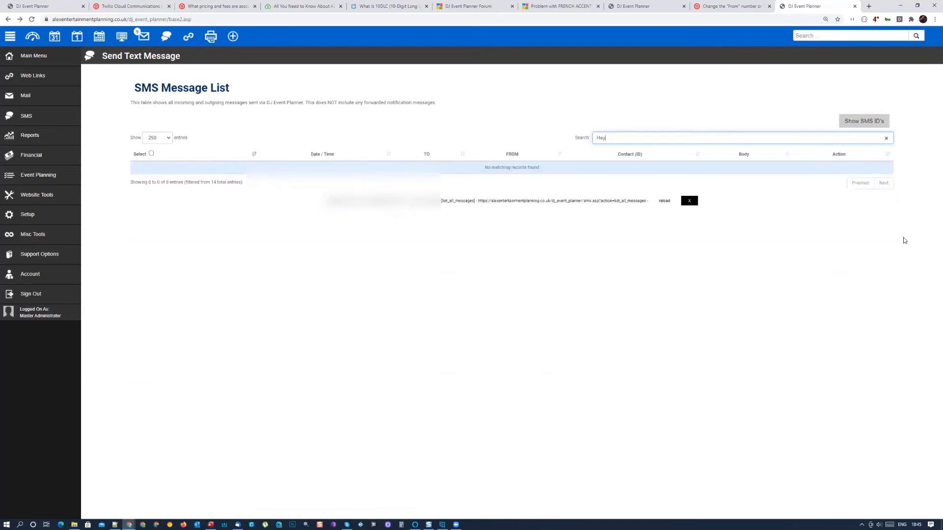
pyautogui.doubleClick(592, 140)
pyautogui.write('alex')
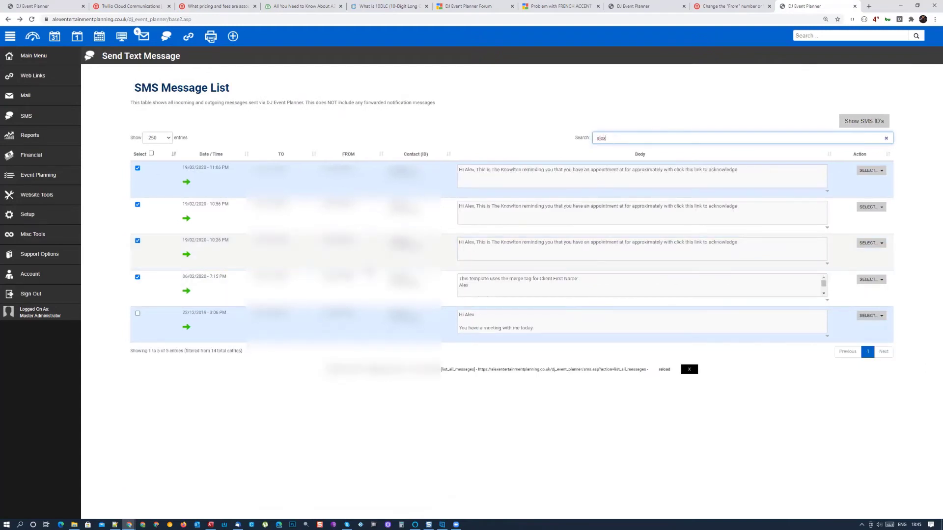
pyautogui.tripleClick(207, 314)
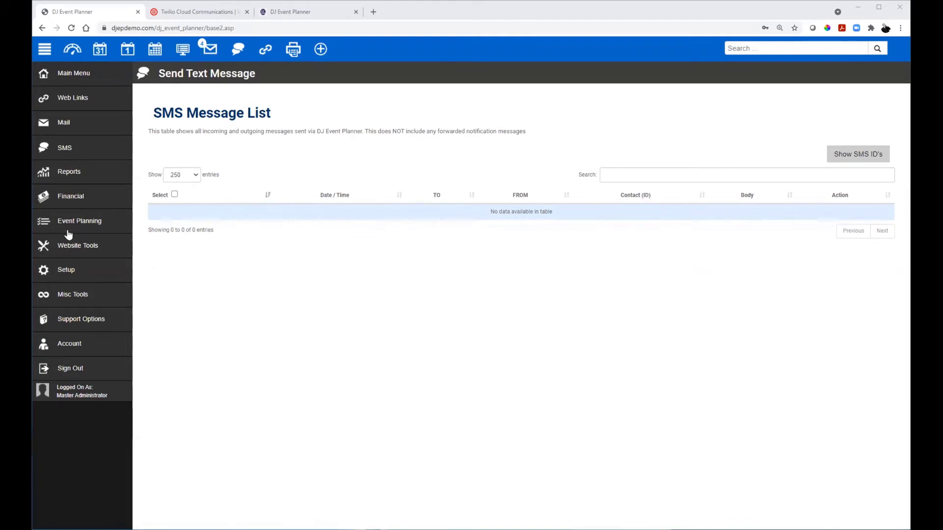
# Step: Open the 6/23/2021 Wedding event from the Events List under Main Menu
pyautogui.click(62, 149)
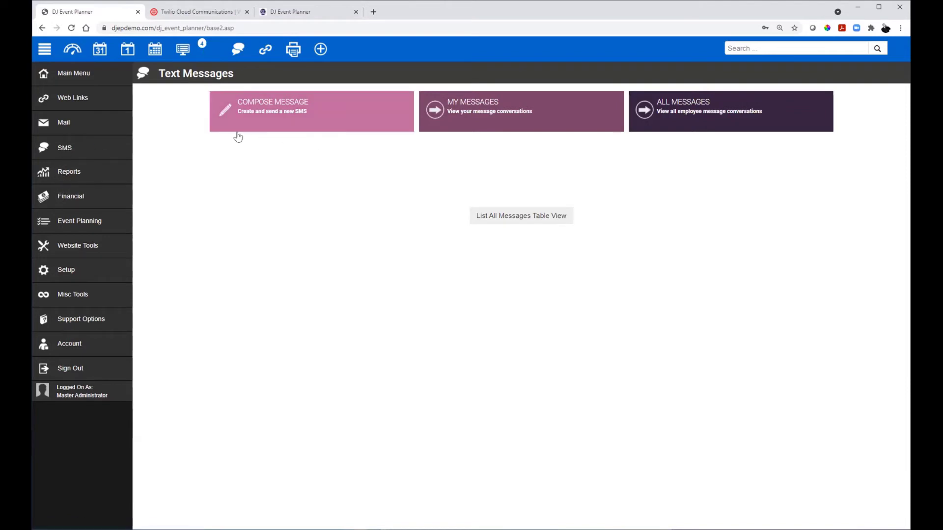
pyautogui.click(74, 74)
pyautogui.click(54, 178)
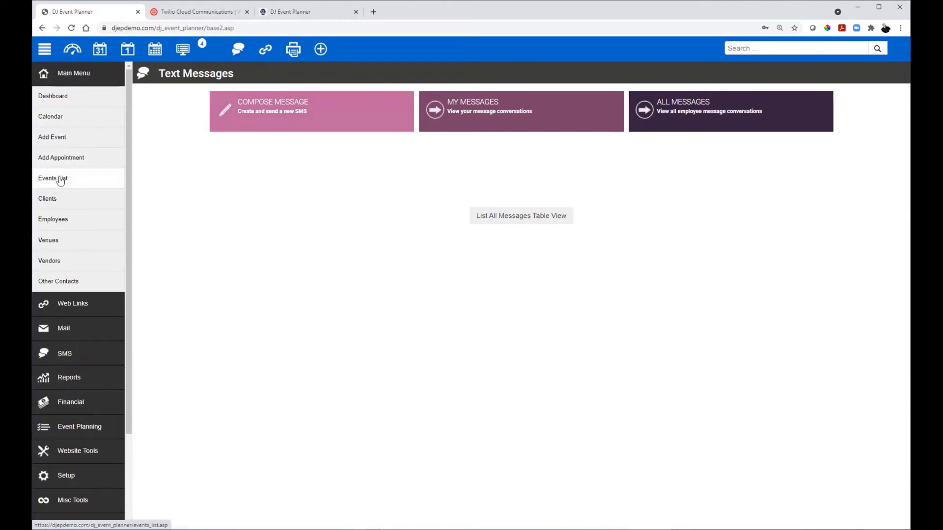
pyautogui.click(345, 202)
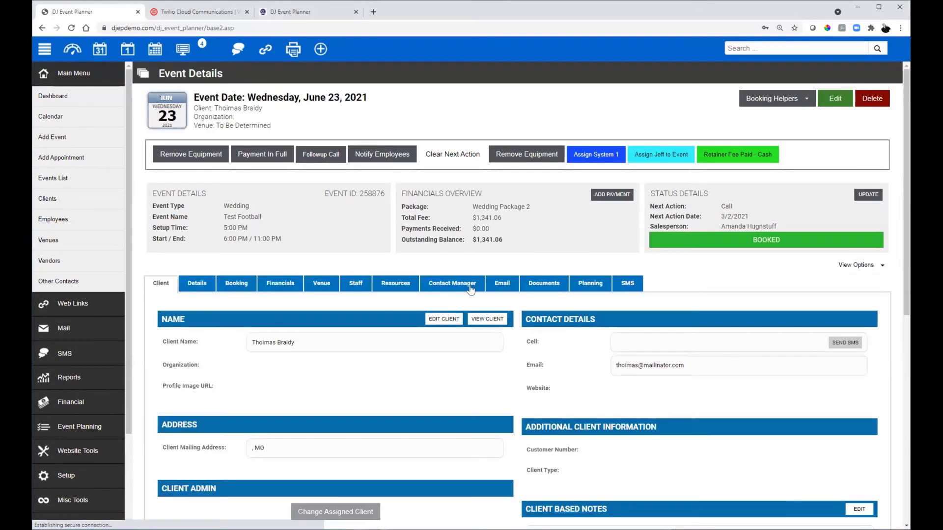
# Step: Create a new SMS from the event's SMS tab, filled with the Lead Follow Up template
pyautogui.click(619, 284)
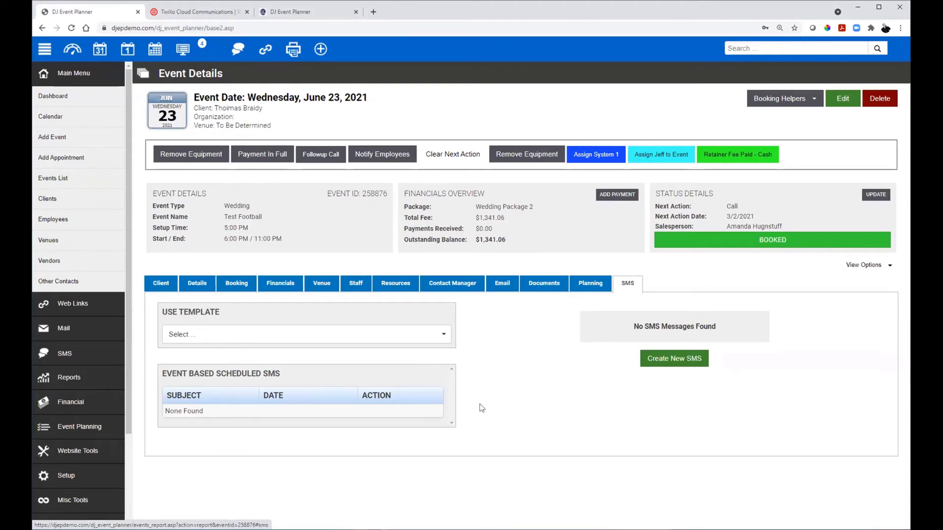
pyautogui.click(675, 359)
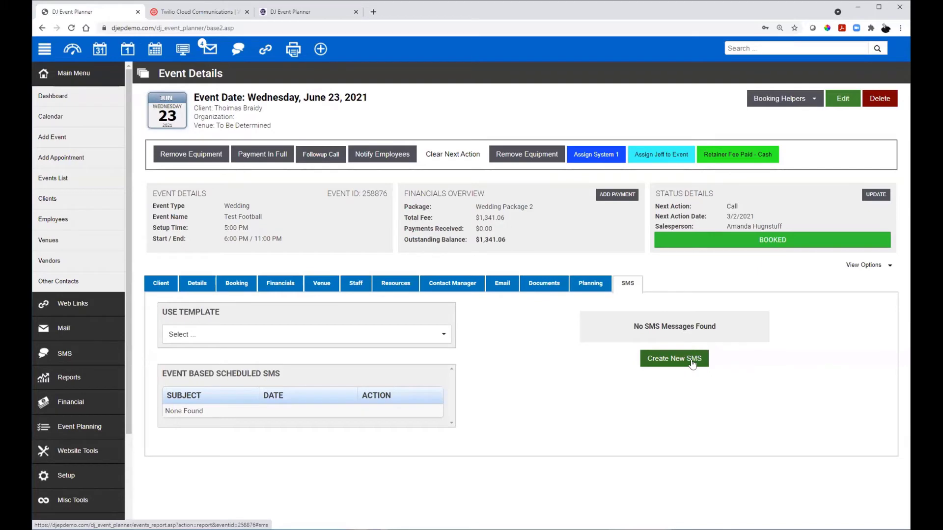
pyautogui.click(675, 361)
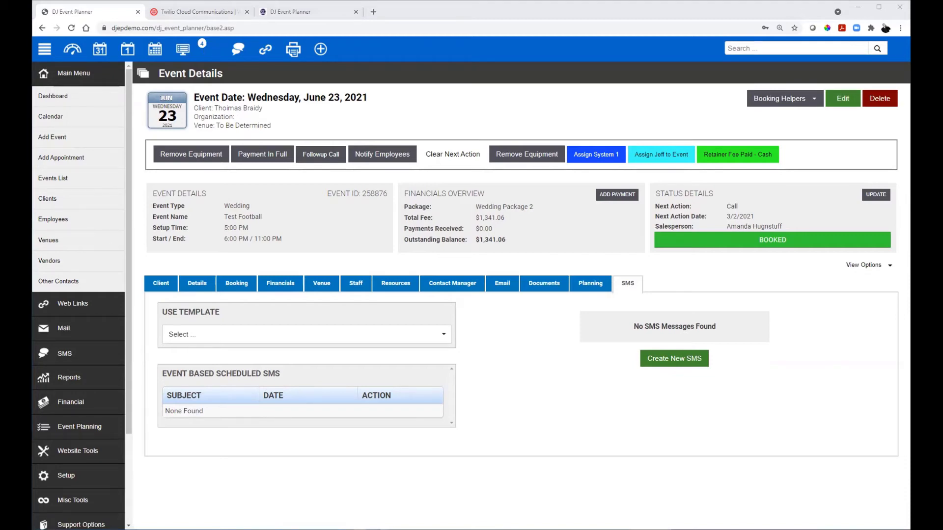
pyautogui.click(248, 341)
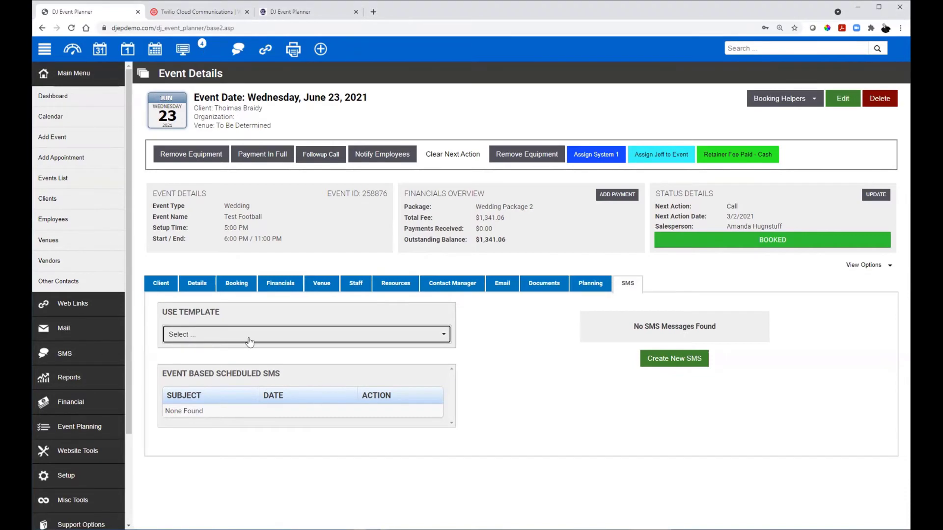
pyautogui.click(249, 342)
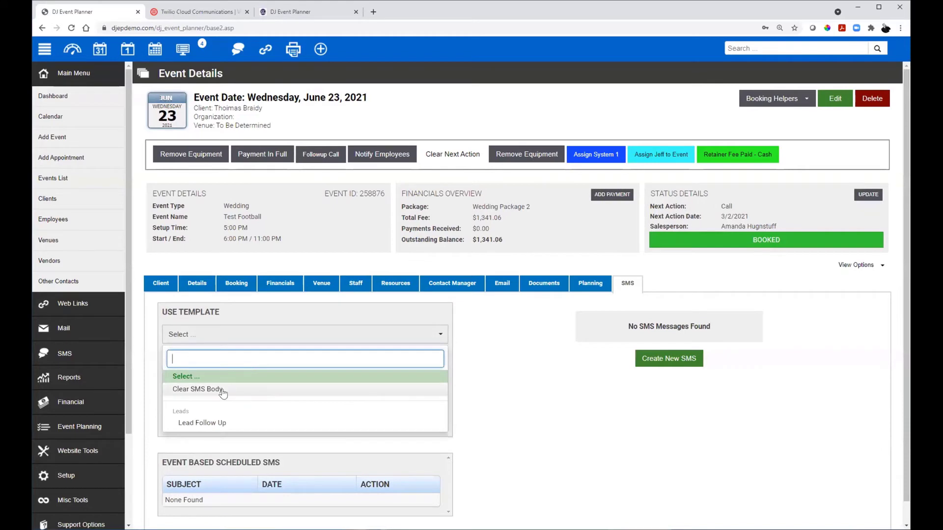
pyautogui.click(218, 424)
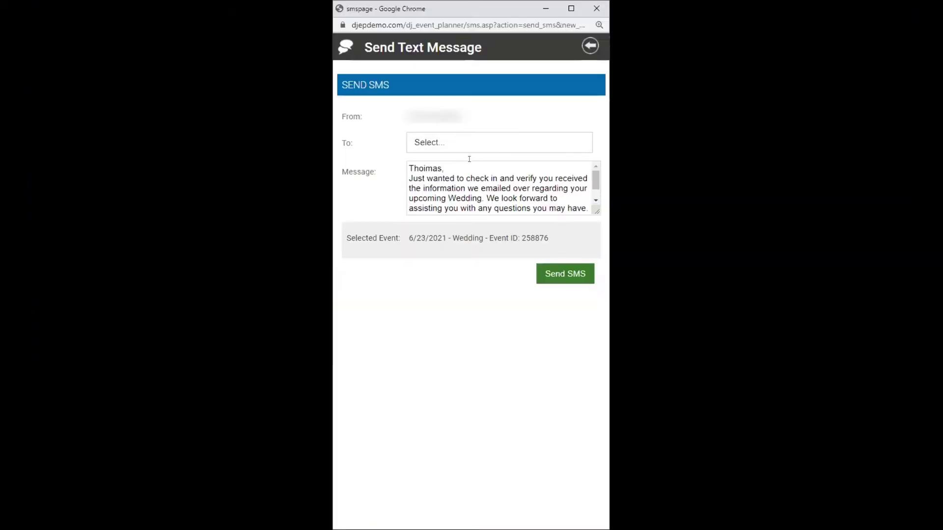
# Step: Choose the vendor's Home Fax: Maine number as the message recipient
pyautogui.click(455, 145)
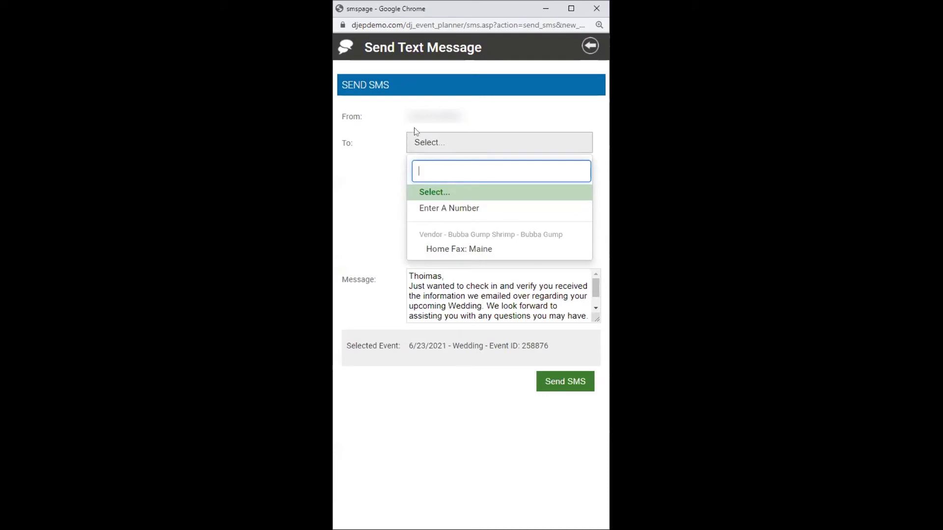
pyautogui.click(343, 184)
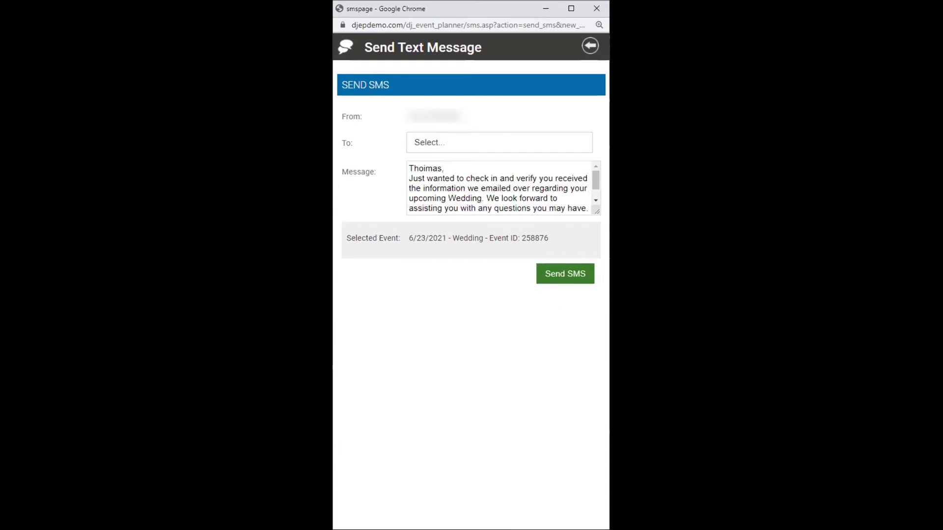
pyautogui.click(522, 143)
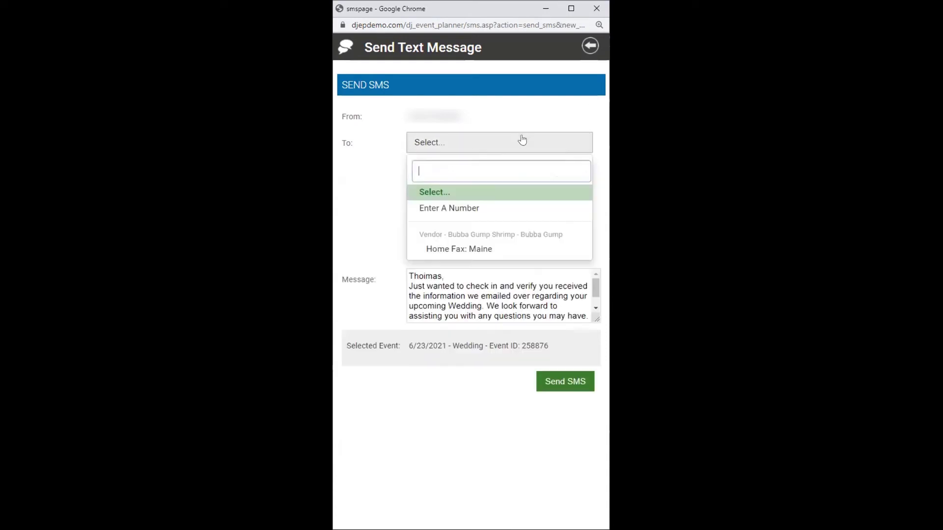
pyautogui.click(469, 252)
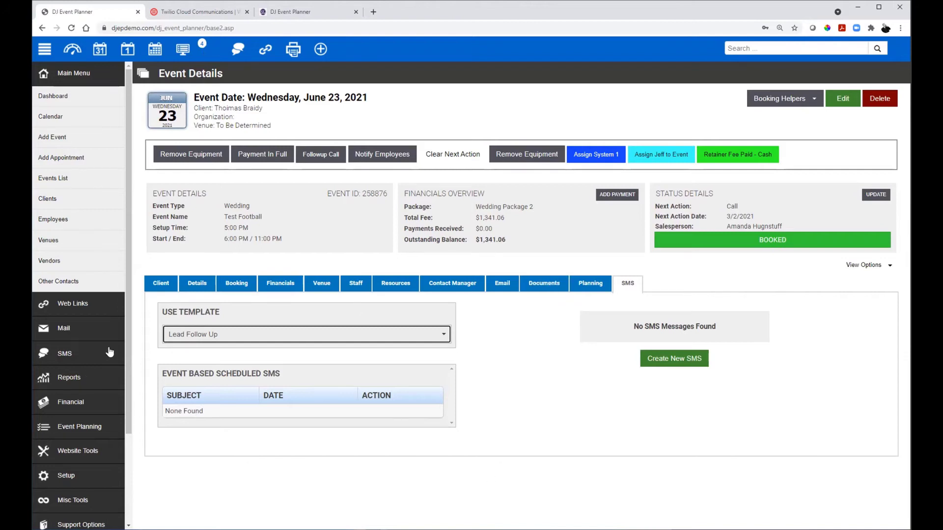
# Step: Go to Setup > SMS to bring up the SMS templates page
pyautogui.click(74, 350)
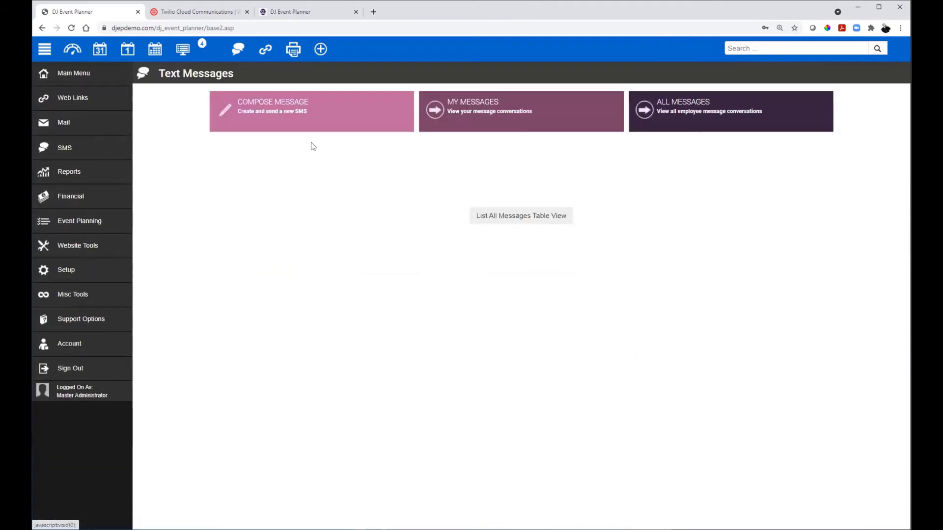
pyautogui.click(84, 269)
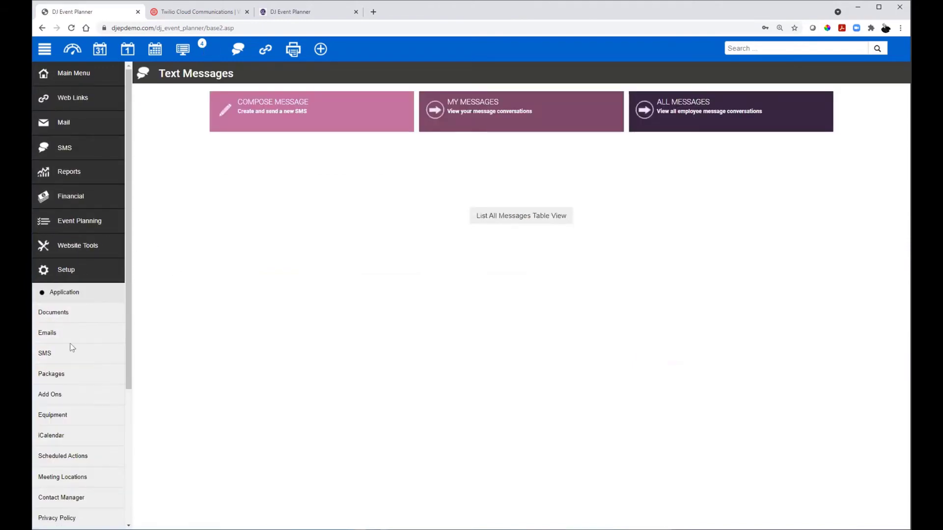
pyautogui.click(52, 355)
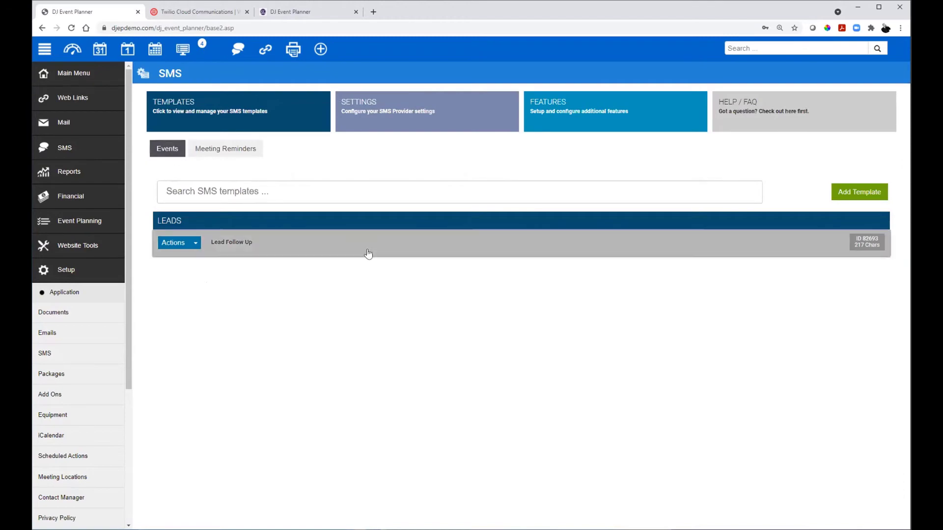
# Step: In Lead Follow Up's Scheduling settings, toggle Client Send To on and off, then close without saving
pyautogui.click(328, 240)
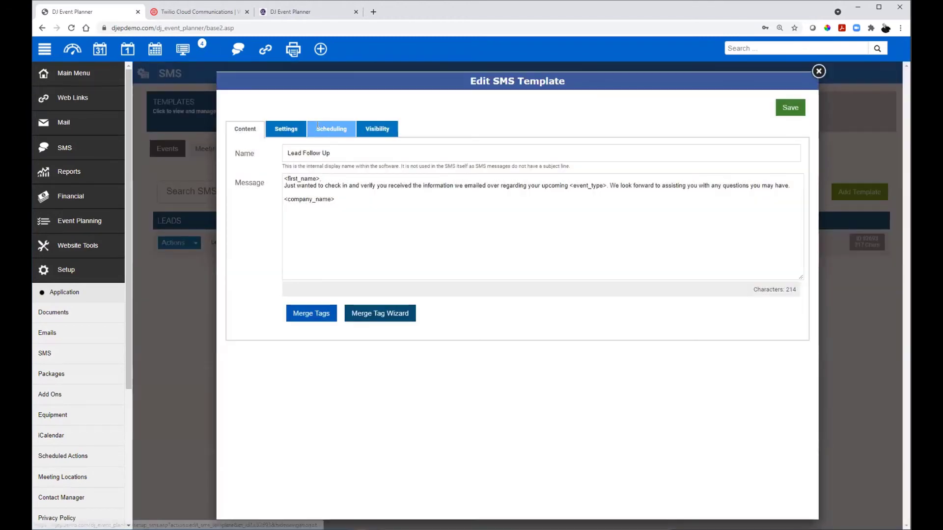
pyautogui.click(331, 128)
pyautogui.scroll(-4, 301, 308)
pyautogui.scroll(-5, 300, 308)
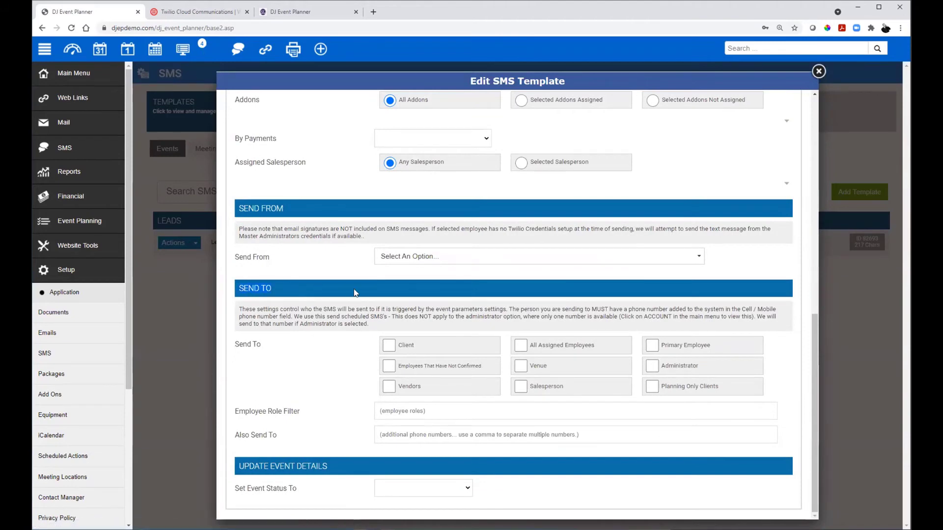
pyautogui.click(387, 347)
pyautogui.click(387, 346)
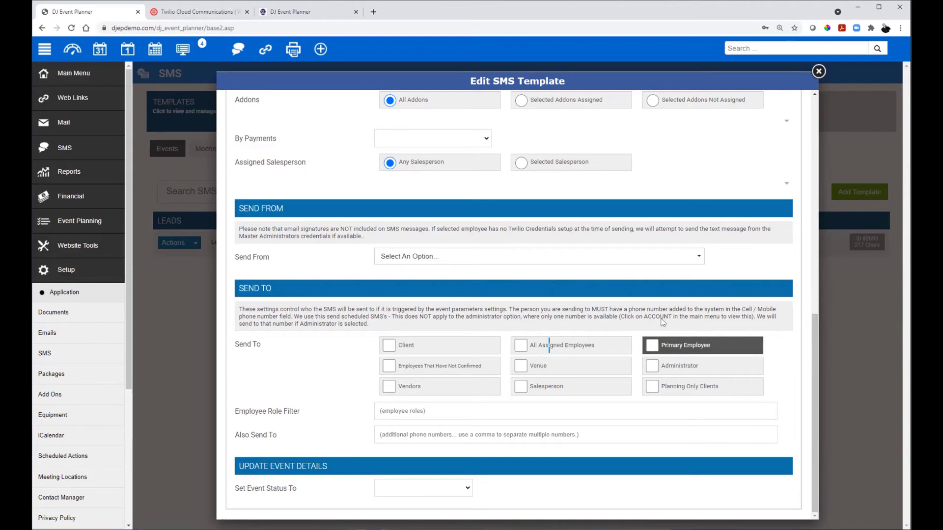
pyautogui.click(216, 234)
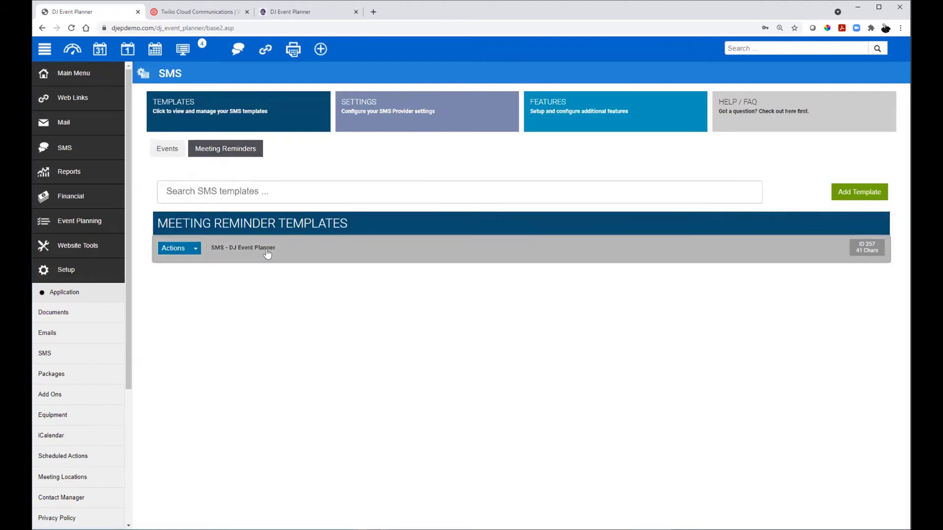
# Step: In the meeting reminder template's scheduling, turn employee SMS notifications on and back off
pyautogui.click(265, 248)
pyautogui.click(212, 100)
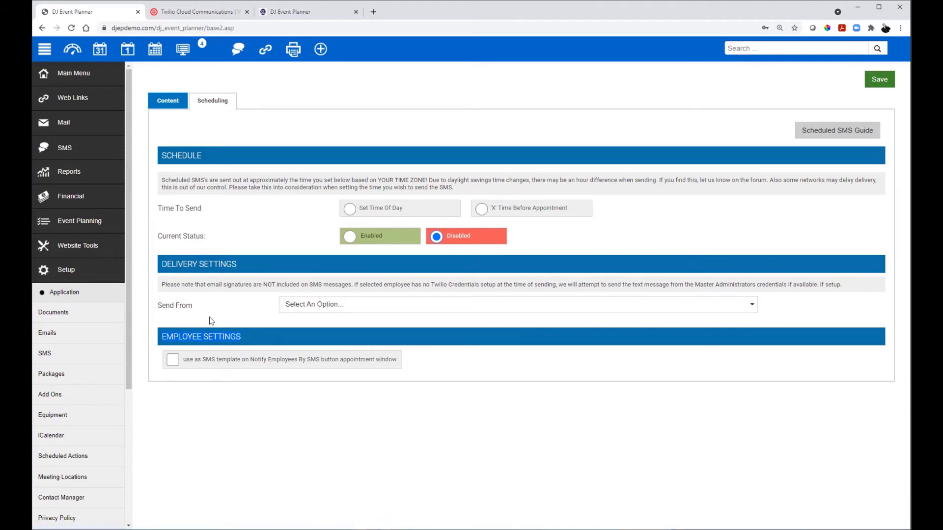
pyautogui.click(173, 360)
pyautogui.click(173, 359)
# Step: Start a new appointment from the + quick-add menu
pyautogui.click(320, 49)
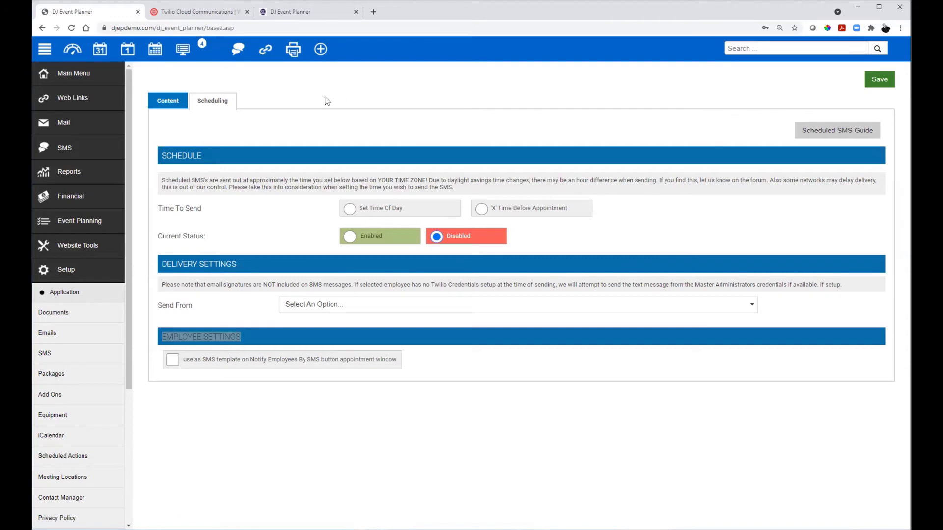
pyautogui.click(320, 51)
pyautogui.click(318, 99)
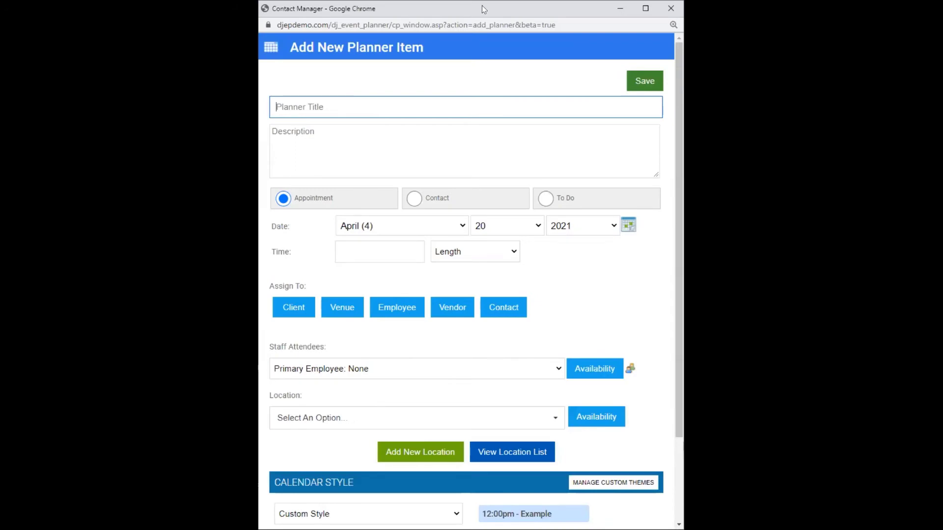
# Step: Maximize the new planner item window and assign it to the test employee
pyautogui.doubleClick(482, 9)
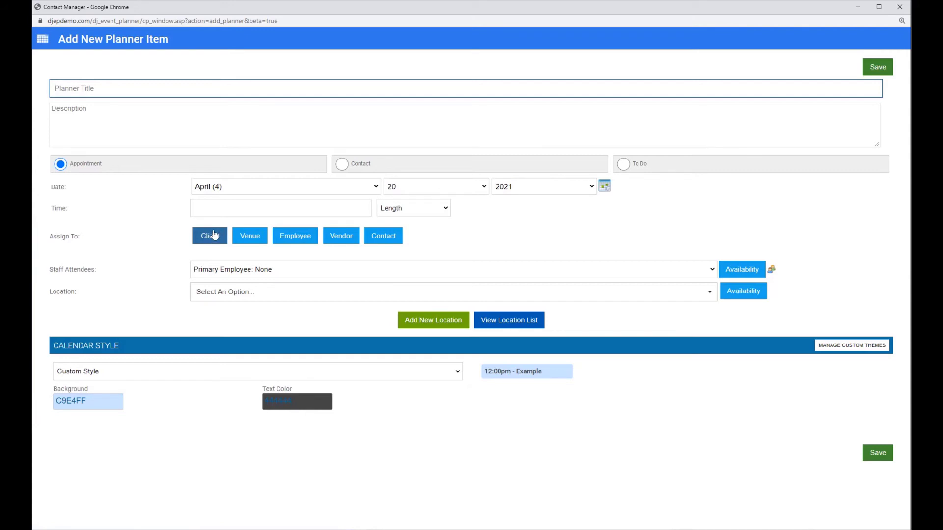
pyautogui.click(288, 236)
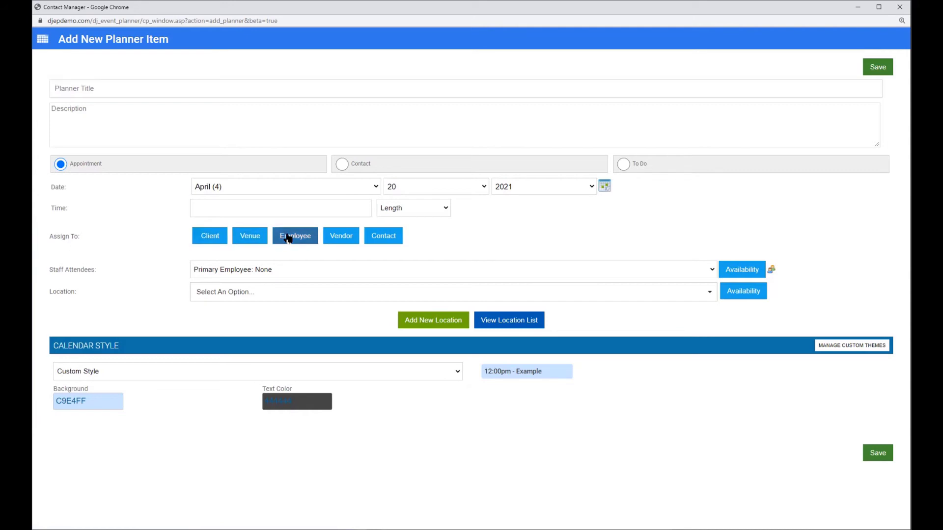
pyautogui.click(248, 265)
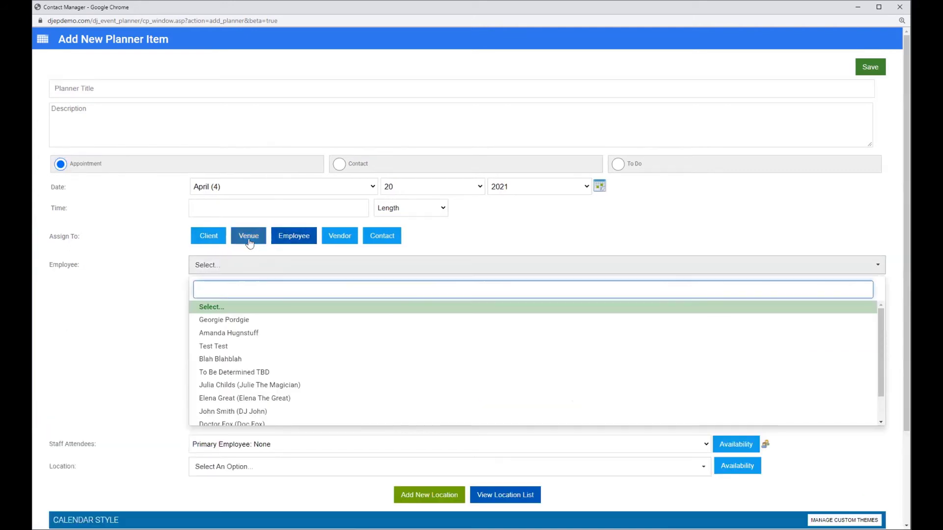
pyautogui.click(248, 349)
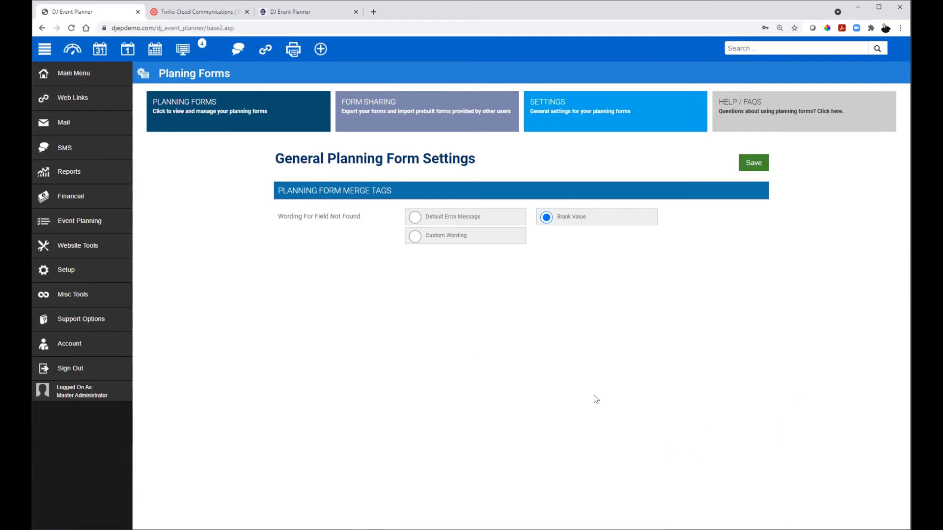
# Step: Open the Lead Follow Up template's Scheduling settings via Setup > SMS and show the By Payments options
pyautogui.click(84, 269)
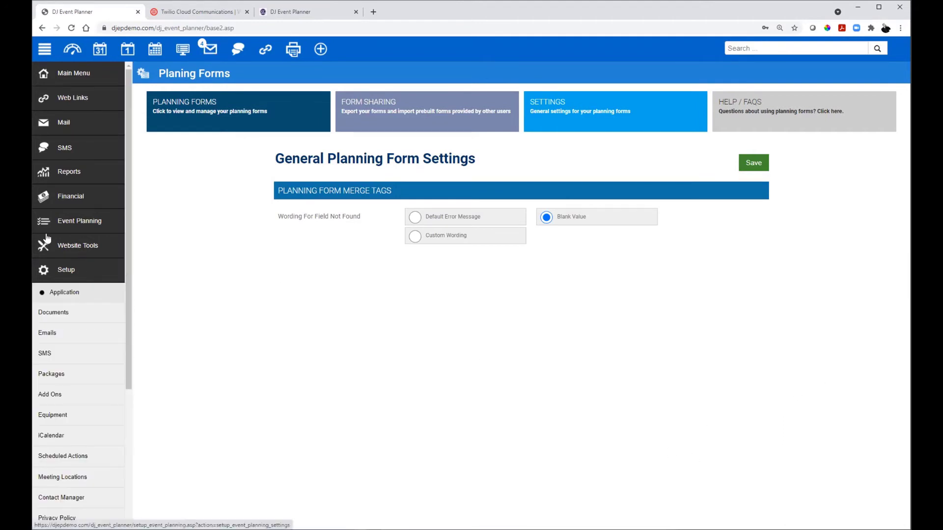
pyautogui.click(51, 353)
pyautogui.click(301, 250)
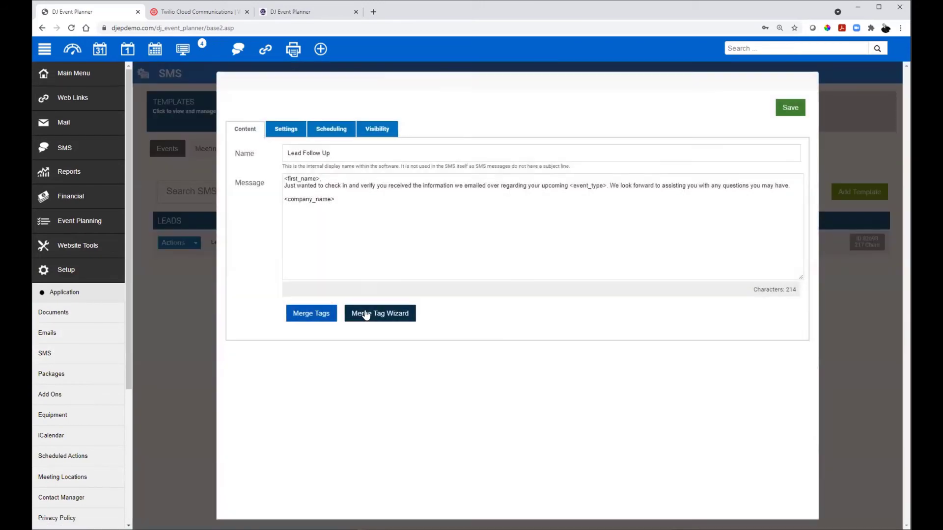
pyautogui.click(330, 129)
pyautogui.scroll(-6, 339, 294)
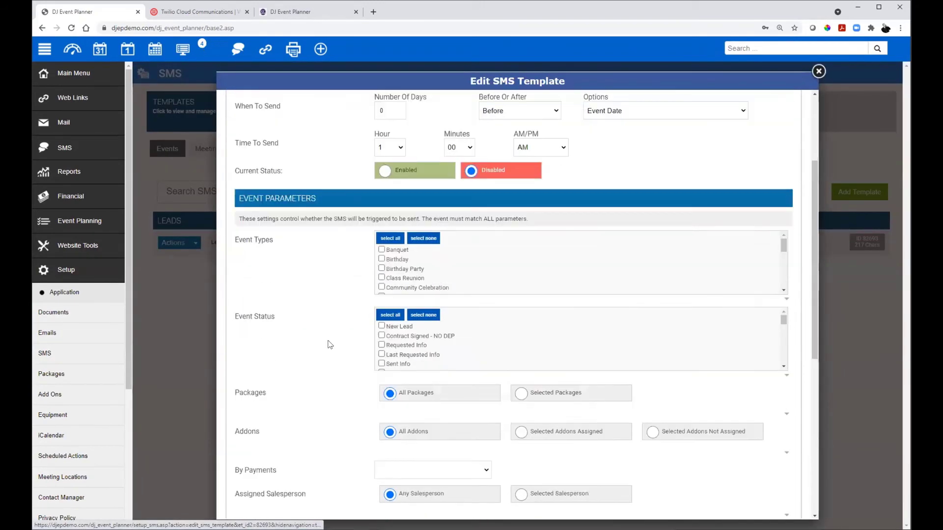
pyautogui.click(416, 333)
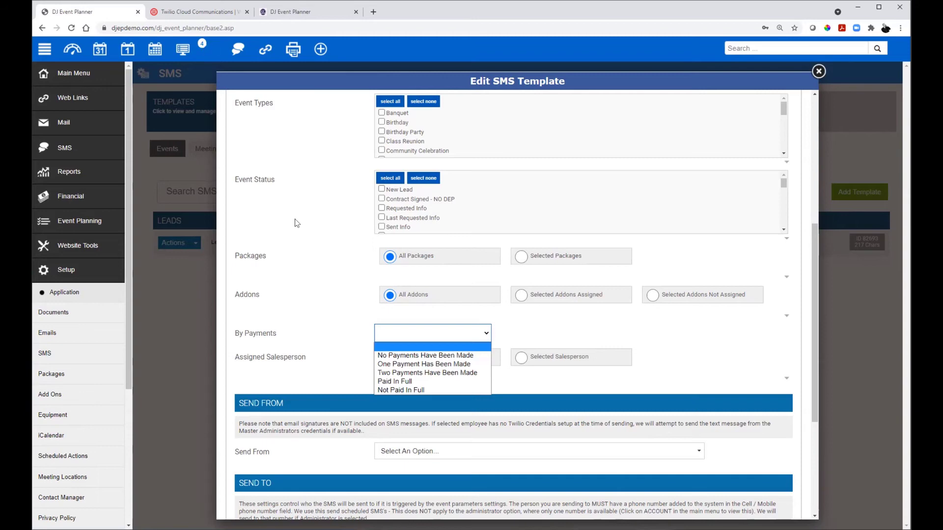
# Step: Dismiss the By Payments list, look over the Send To options, and close the Lead Follow Up editor
pyautogui.click(652, 322)
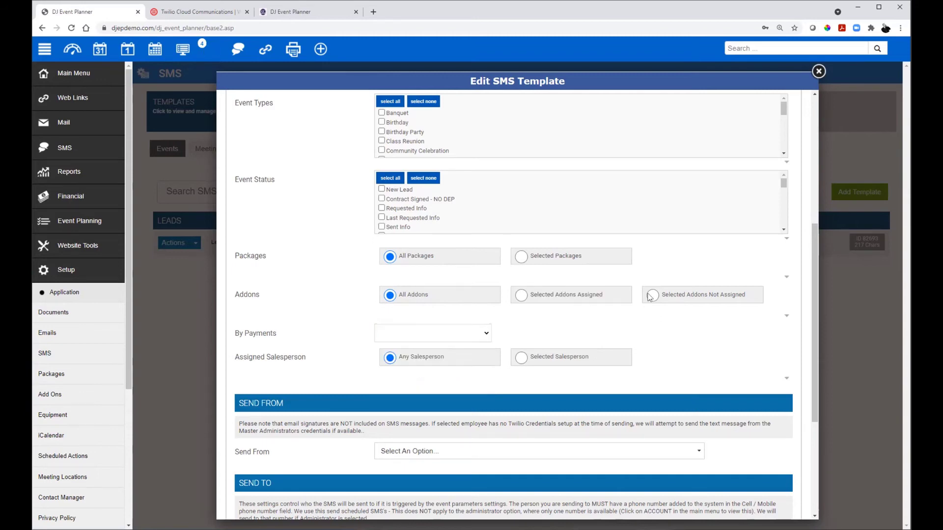
pyautogui.scroll(-1, 253, 310)
pyautogui.scroll(-3, 255, 306)
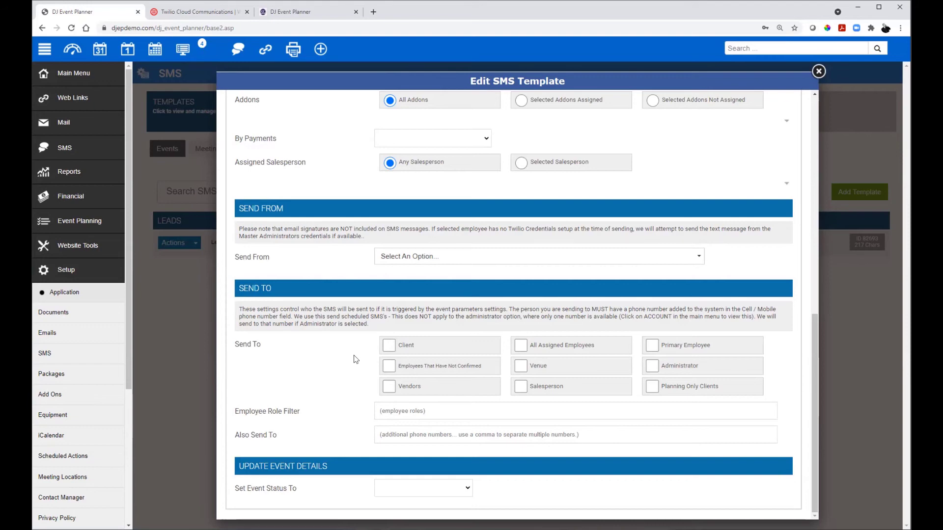
pyautogui.click(817, 72)
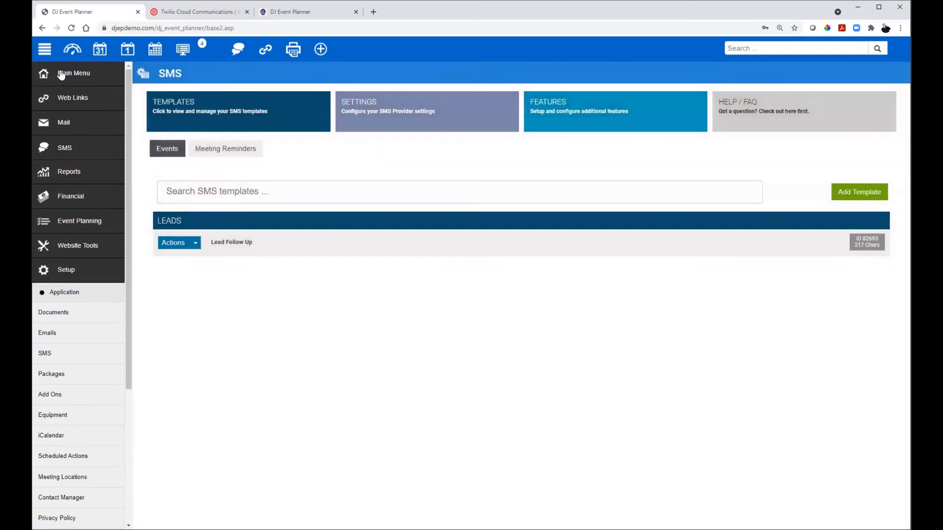
# Step: Expand the Main Menu in the left sidebar
pyautogui.click(61, 74)
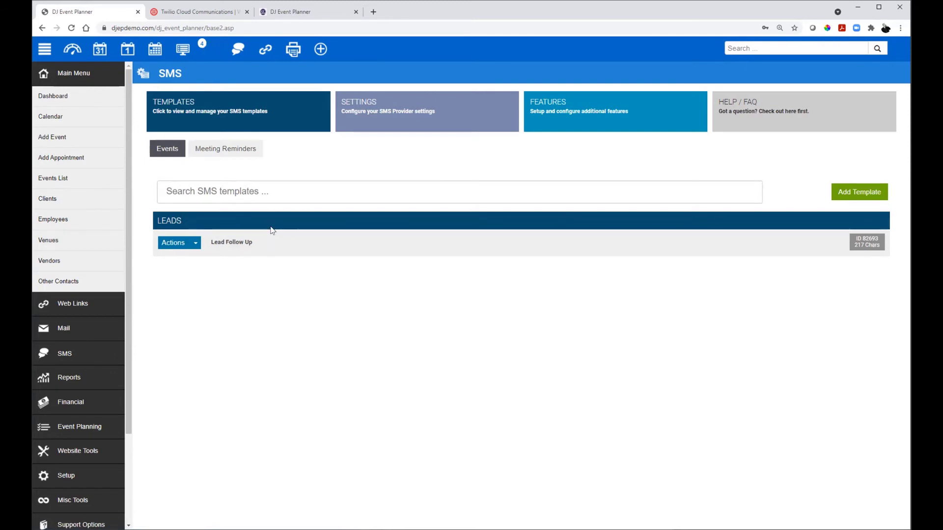
# Step: Compose a new SMS and enter four comma-separated recipient phone numbers, correcting a typo
pyautogui.click(65, 350)
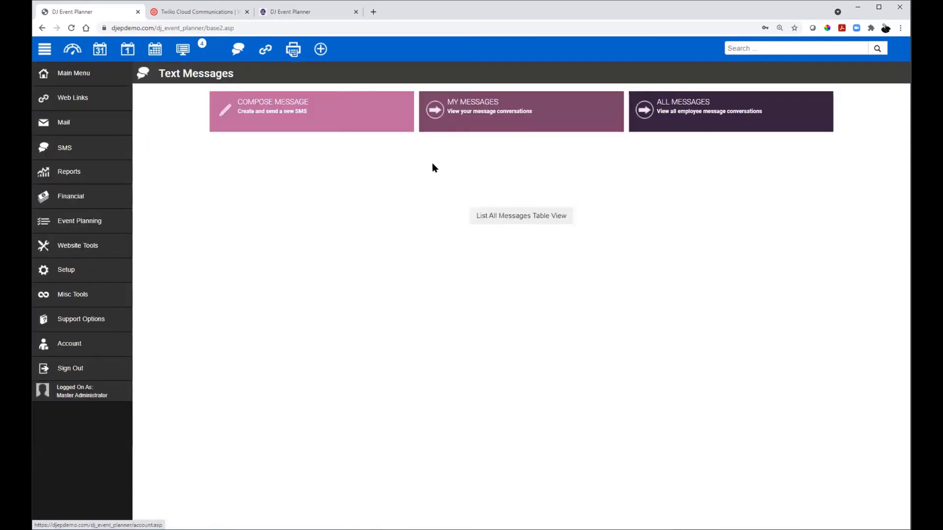
pyautogui.click(324, 115)
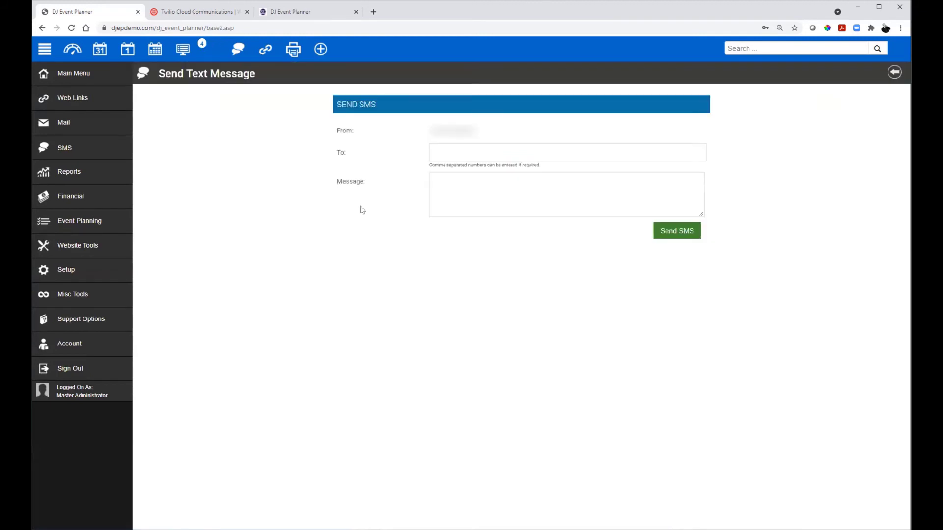
pyautogui.click(468, 149)
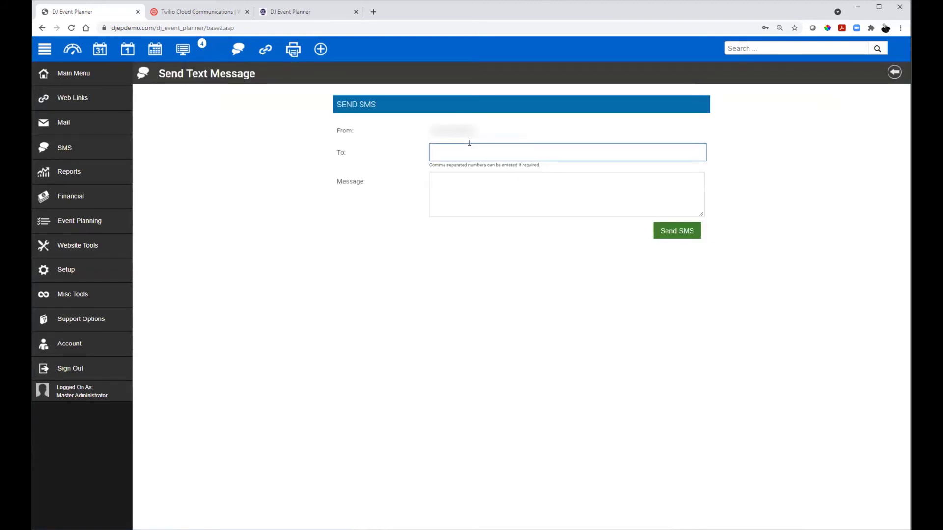
pyautogui.write('8128675309,8138675309,8148675309')
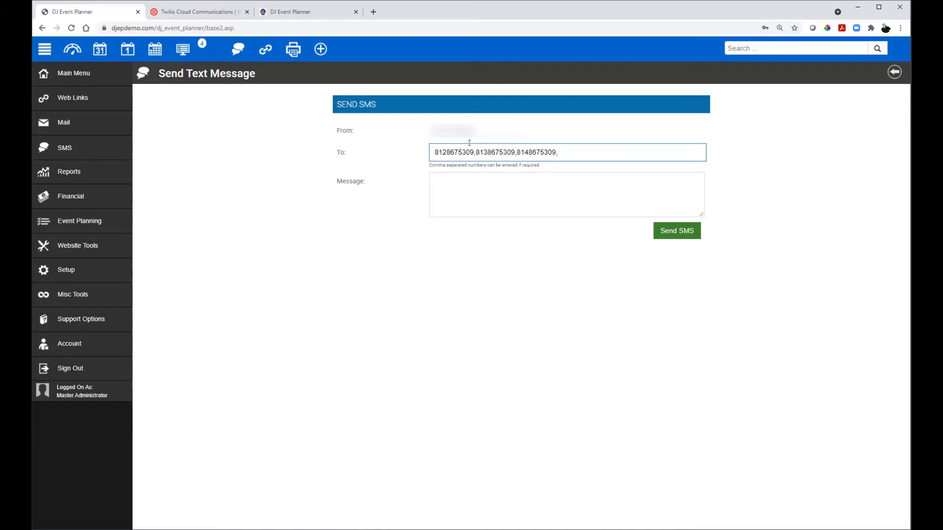
pyautogui.write(',8158675309')
# Step: Abandon the draft message and reopen the Lead Follow Up template through Setup > SMS
pyautogui.click(895, 75)
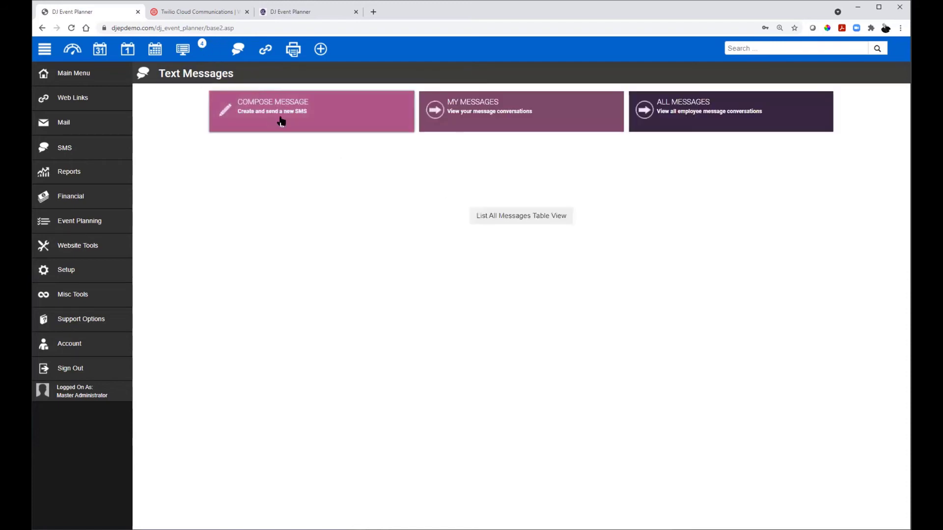
pyautogui.click(54, 268)
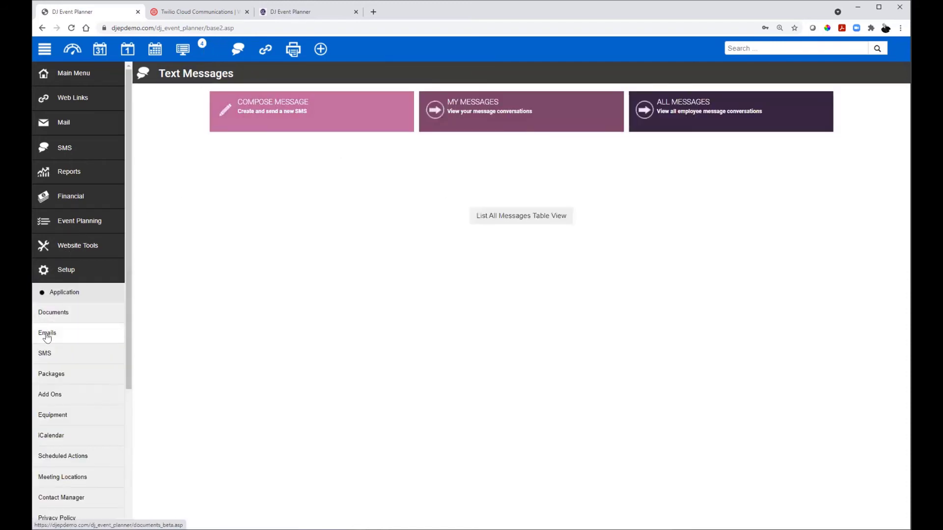
pyautogui.click(46, 352)
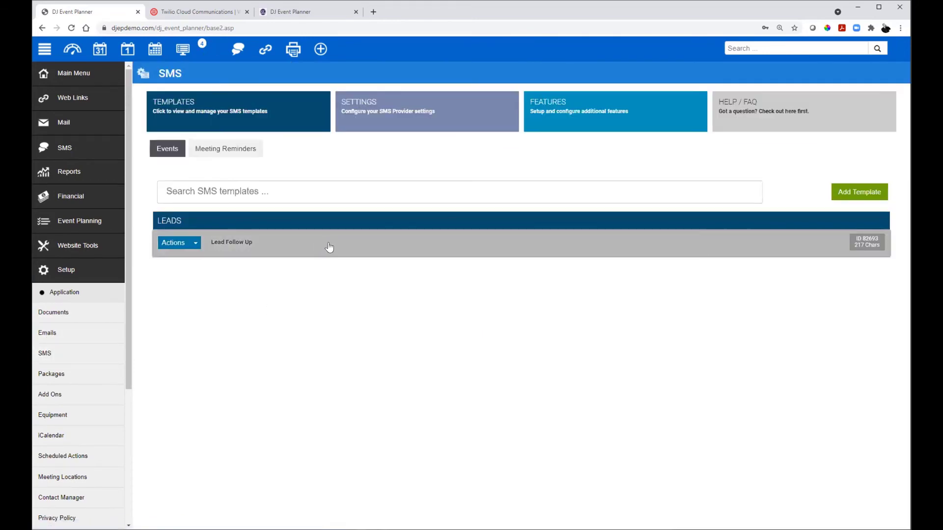
pyautogui.click(328, 242)
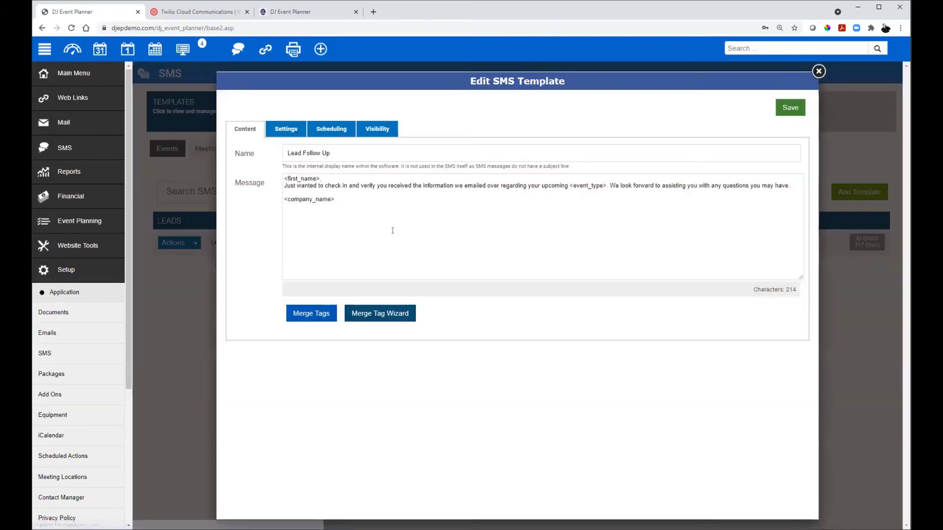
# Step: On the Scheduling tab, tick all eight Send To recipients, from client to administrator
pyautogui.click(326, 130)
pyautogui.scroll(-8, 328, 341)
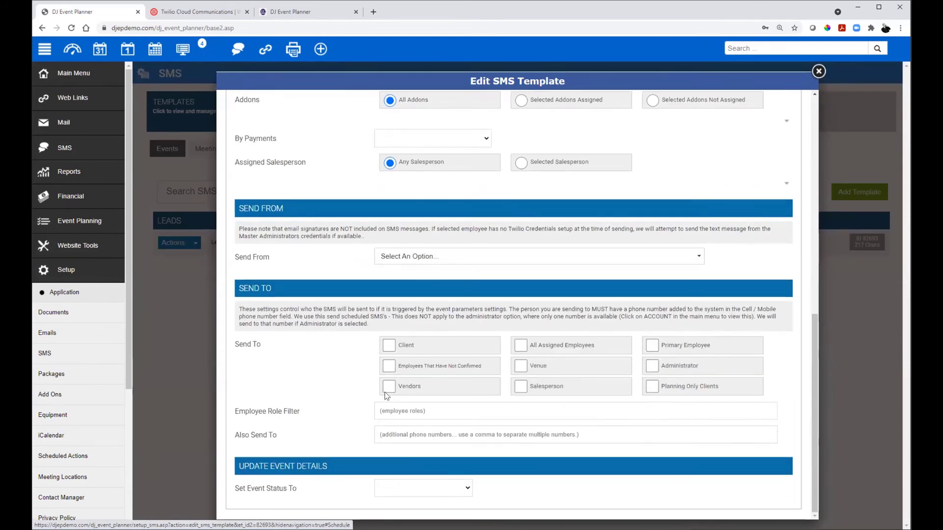
pyautogui.click(390, 345)
pyautogui.click(388, 366)
pyautogui.click(388, 386)
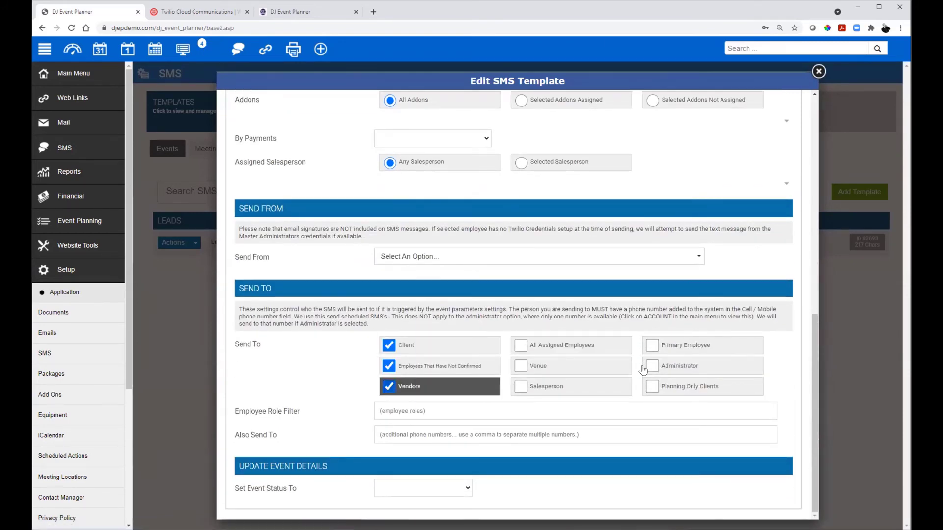
pyautogui.click(520, 386)
pyautogui.click(521, 366)
pyautogui.click(520, 345)
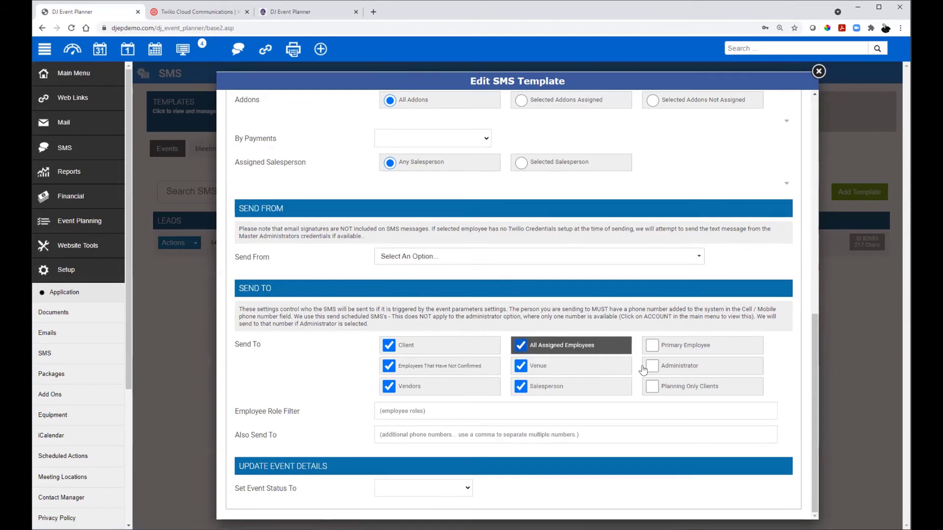
pyautogui.click(652, 345)
pyautogui.click(651, 366)
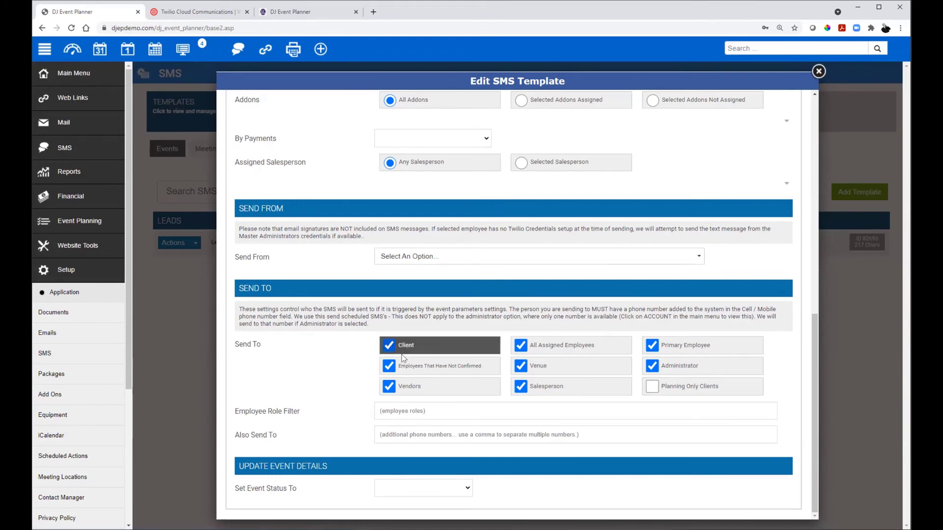
# Step: Untick all eight Send To recipients again, leaving none selected
pyautogui.click(389, 344)
pyautogui.click(389, 366)
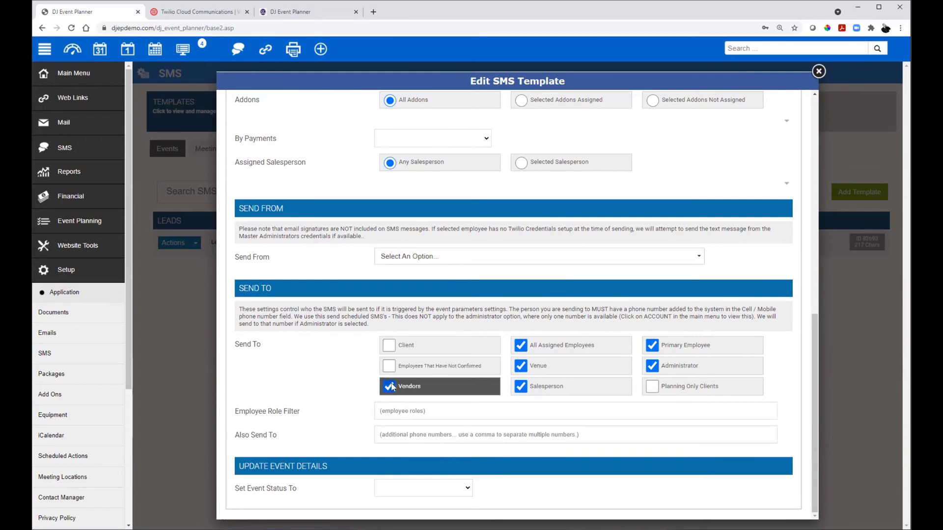
pyautogui.click(389, 386)
pyautogui.click(521, 345)
pyautogui.click(520, 366)
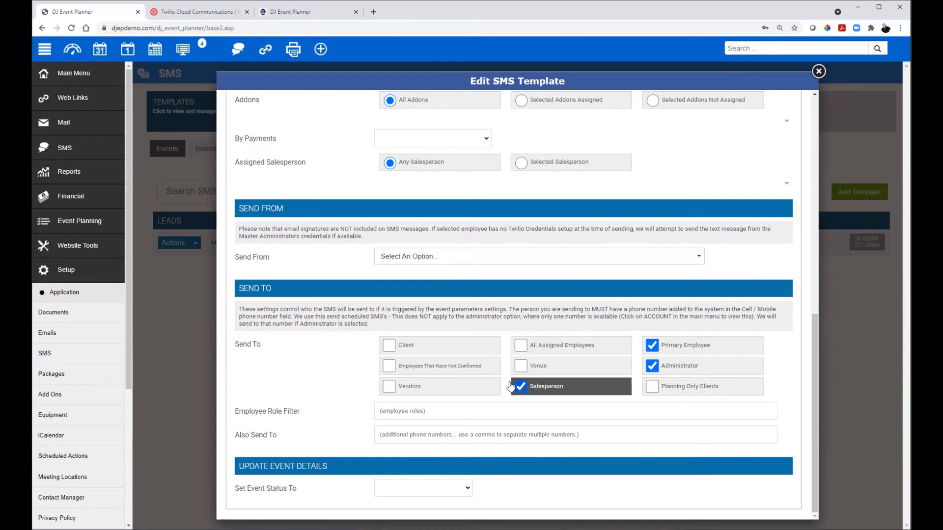
pyautogui.click(520, 387)
pyautogui.click(652, 345)
pyautogui.click(652, 366)
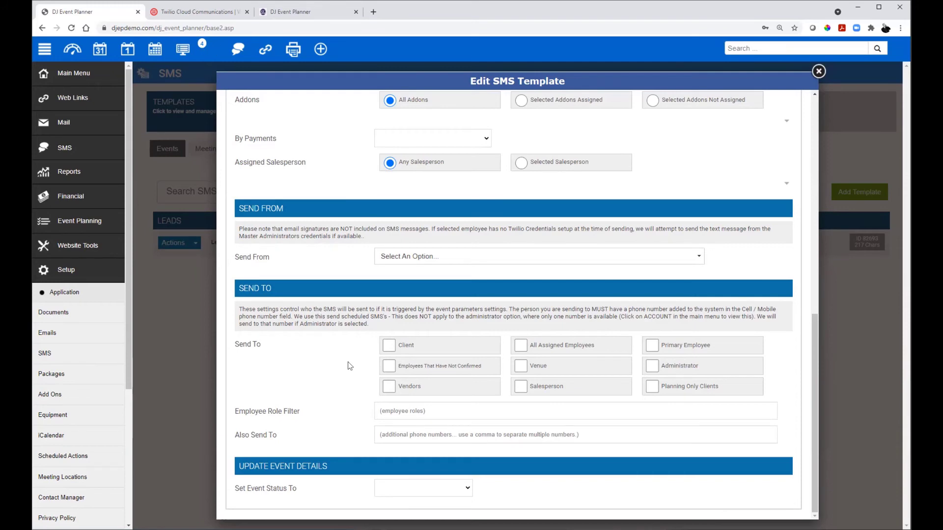
pyautogui.scroll(1, 347, 361)
pyautogui.scroll(-1, 346, 360)
# Step: Close the template editor, review Twilio's 'A MESSAGE COMES IN' webhook row, and return to DJ Event Planner
pyautogui.click(817, 72)
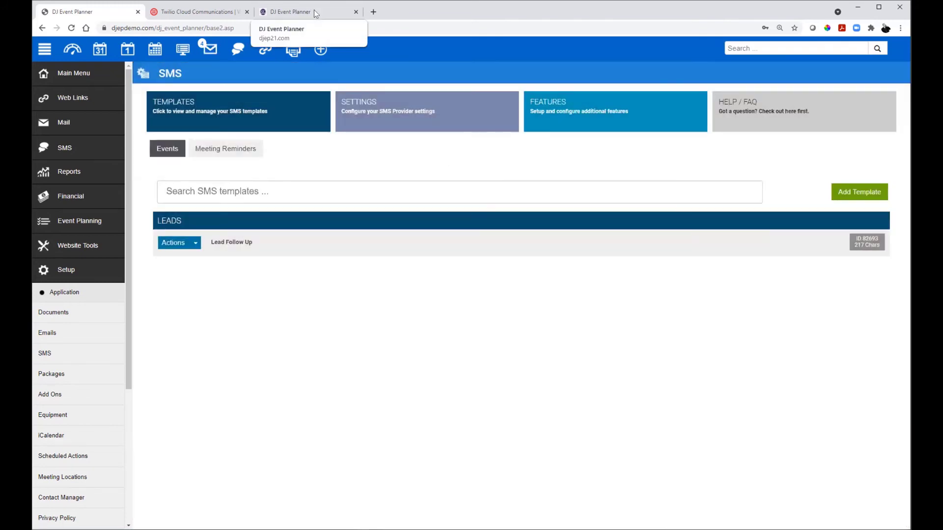
pyautogui.click(184, 12)
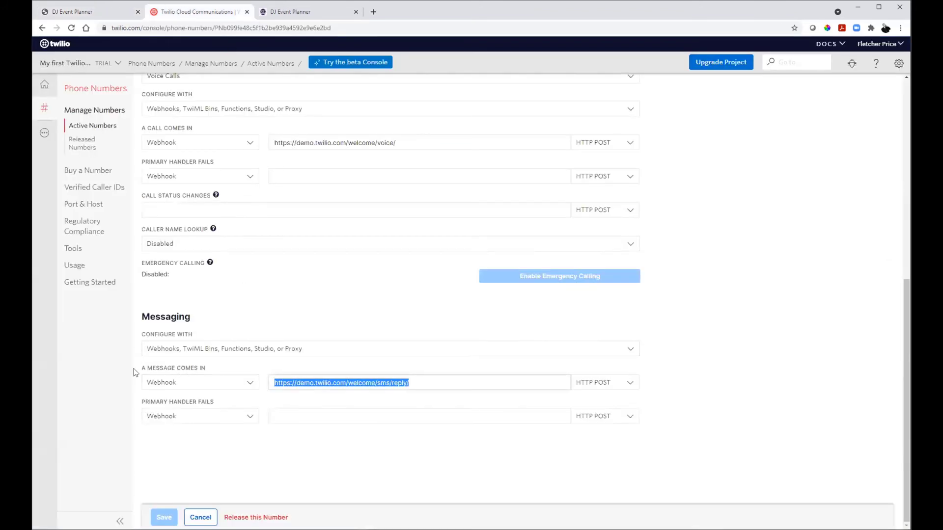
pyautogui.moveTo(136, 370); pyautogui.dragTo(652, 387)
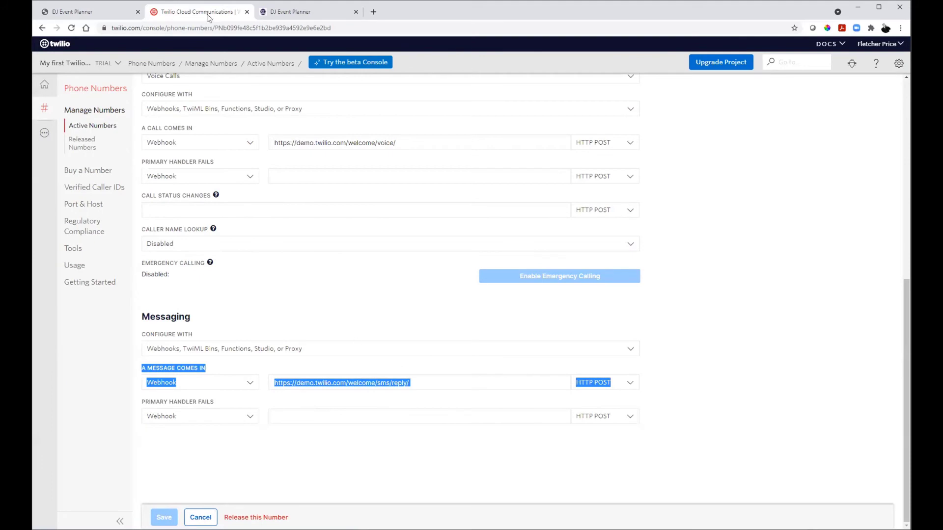
pyautogui.click(112, 15)
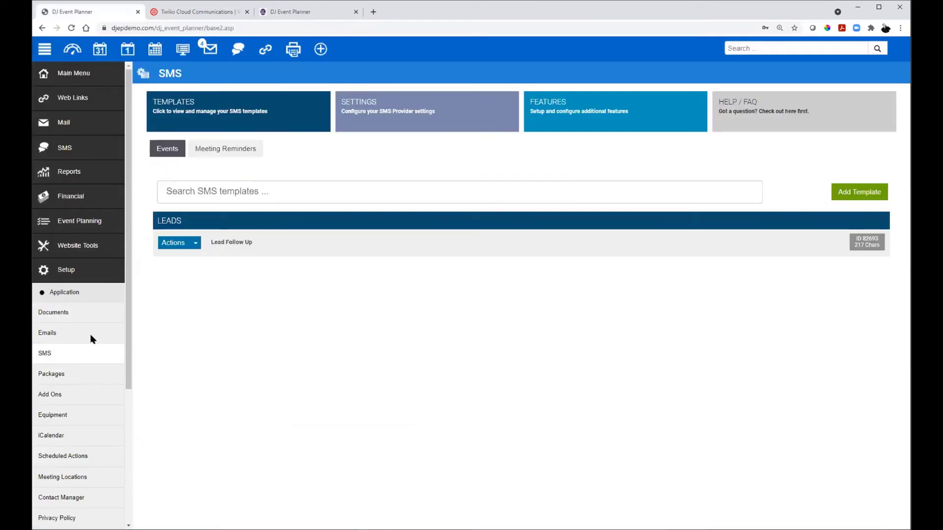
# Step: Copy the Twilio messaging webhook link from the master administrator's SMS credentials
pyautogui.click(393, 124)
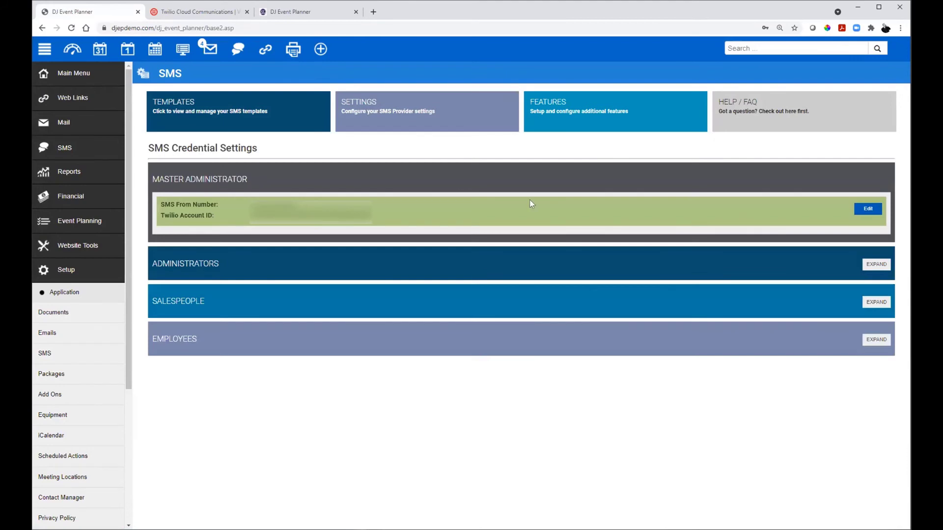
pyautogui.click(868, 209)
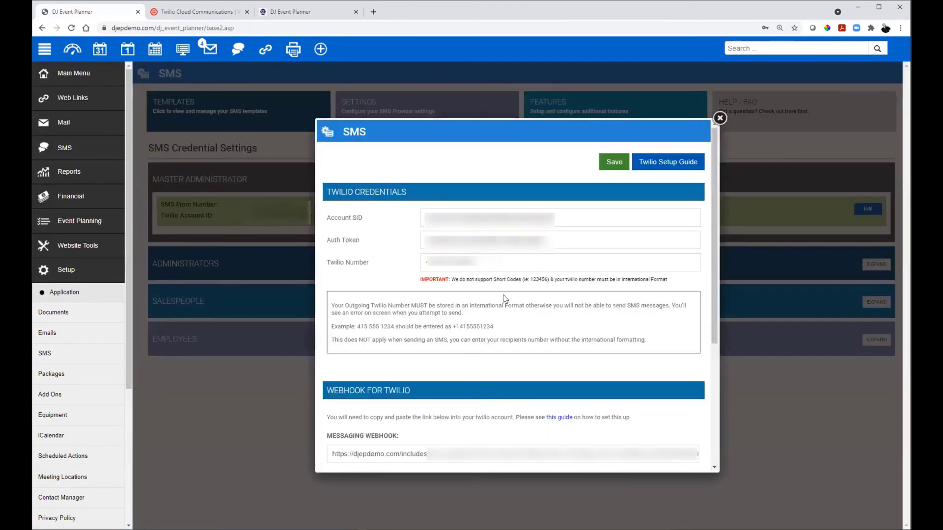
pyautogui.scroll(-3, 508, 298)
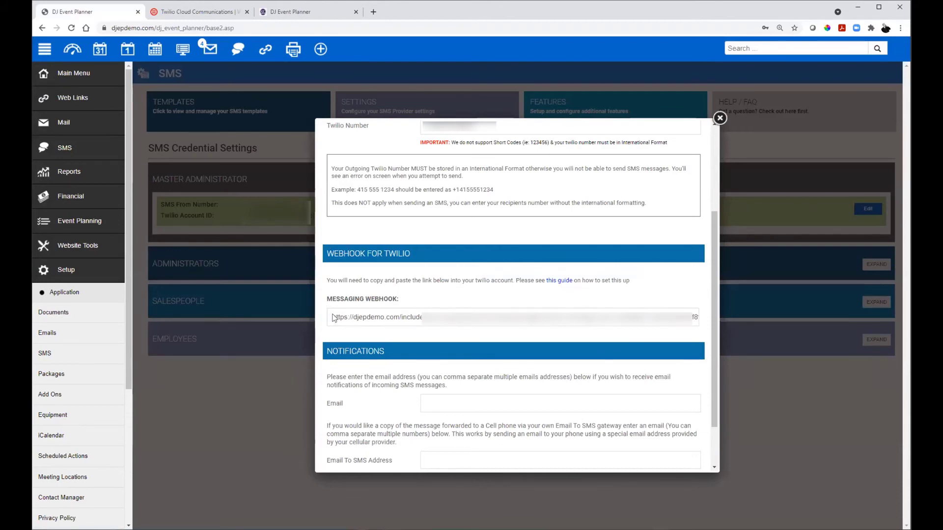
pyautogui.moveTo(329, 318); pyautogui.dragTo(758, 313)
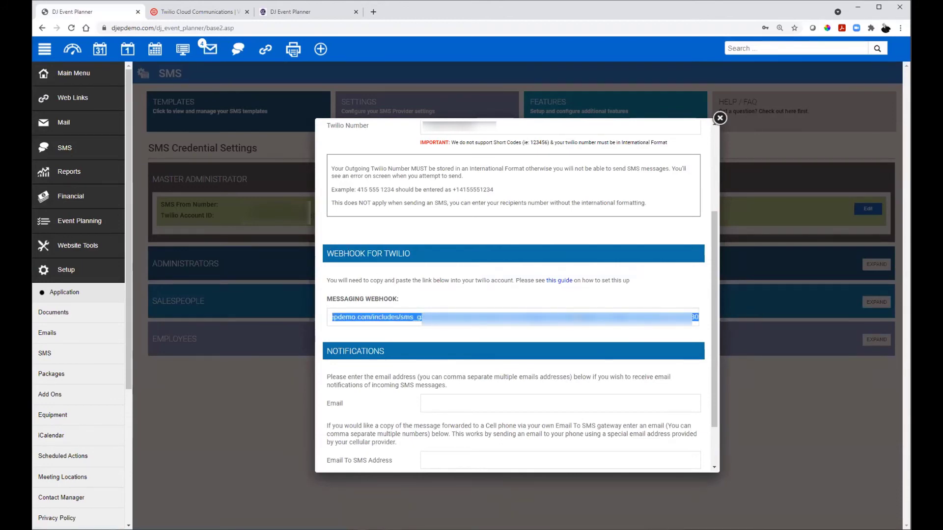
pyautogui.rightClick(574, 314)
pyautogui.click(597, 343)
pyautogui.click(197, 11)
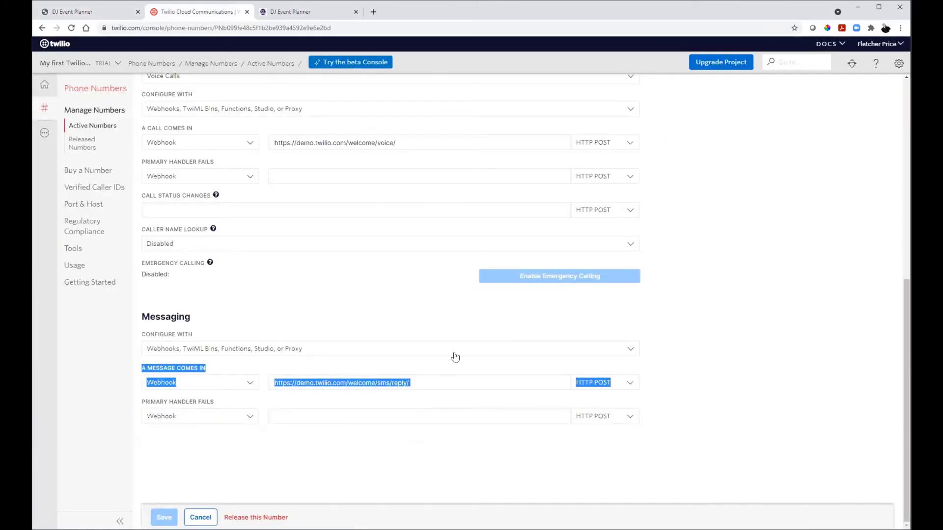
# Step: Replace Twilio's 'A MESSAGE COMES IN' webhook URL with the DJ Event Planner link
pyautogui.click(409, 360)
pyautogui.tripleClick(398, 379)
pyautogui.hotkey('ctrl', 'v')
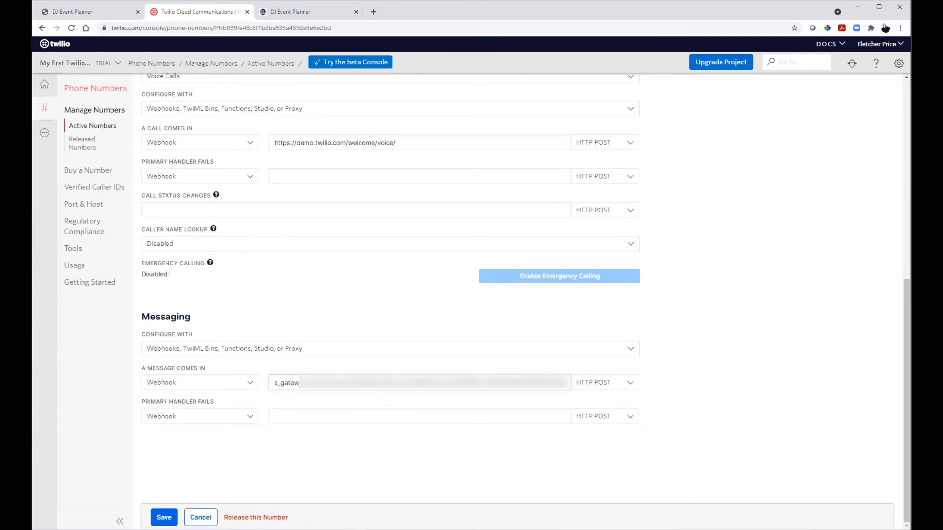
pyautogui.click(108, 12)
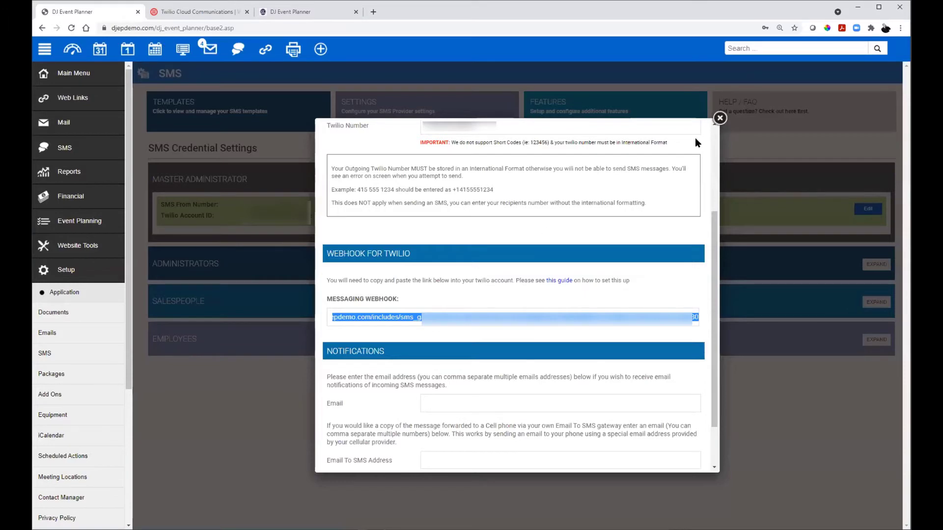
# Step: Close the SMS credentials window and open the May 1, 2021 fundraiser event for editing
pyautogui.click(719, 118)
pyautogui.click(76, 73)
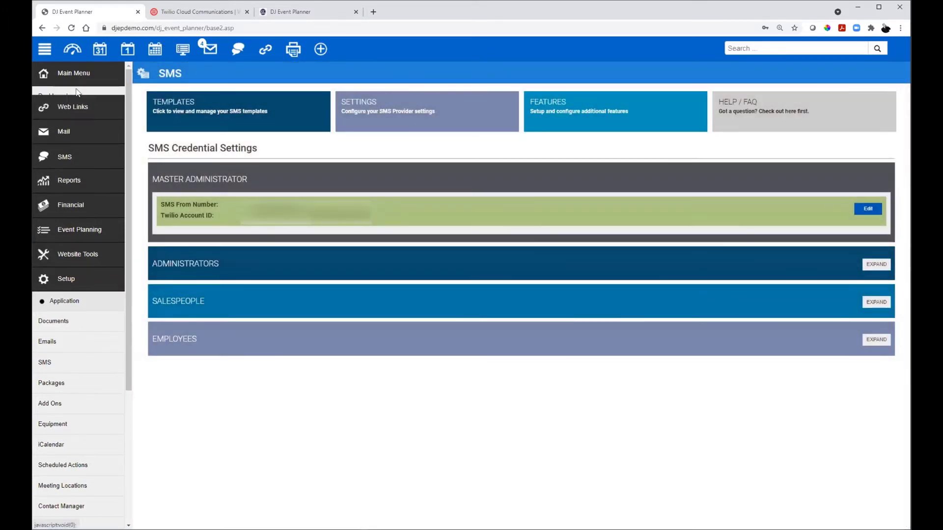
pyautogui.click(62, 179)
pyautogui.click(539, 294)
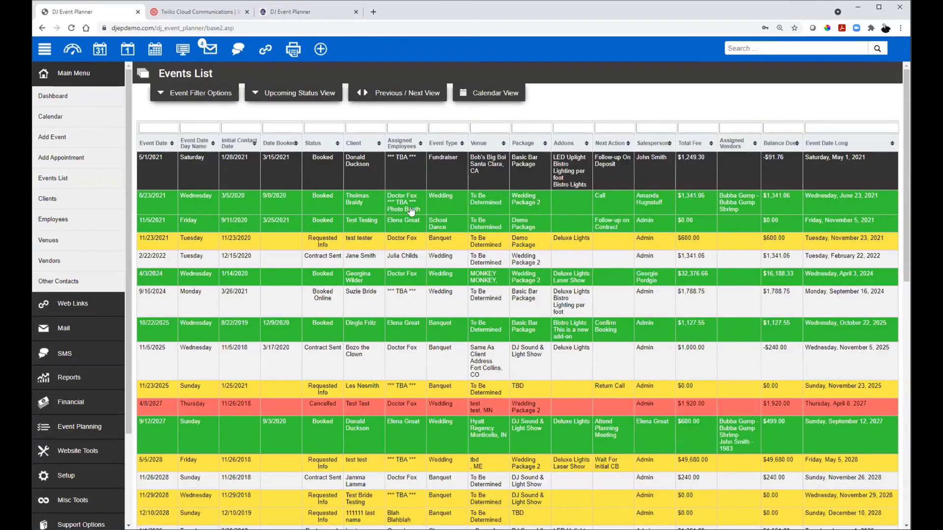
pyautogui.click(628, 330)
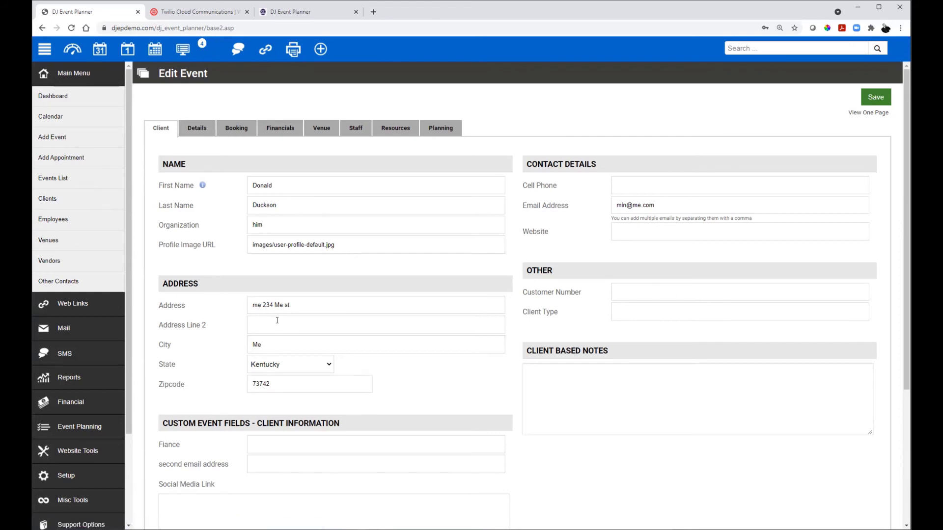
# Step: Enter the client's cell phone number on the Client form and save the May 1, 2021 event
pyautogui.click(197, 128)
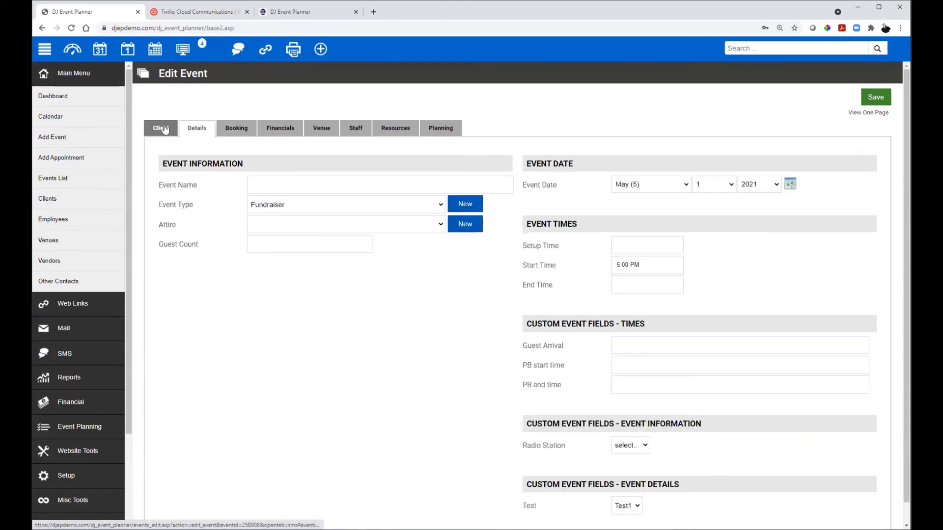
pyautogui.click(164, 129)
pyautogui.click(636, 186)
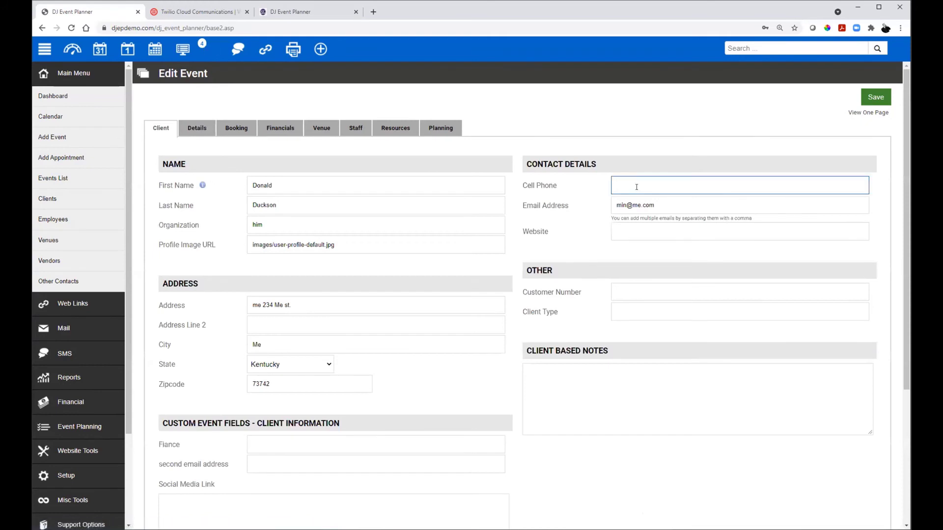
pyautogui.hotkey('ctrl', 'v')
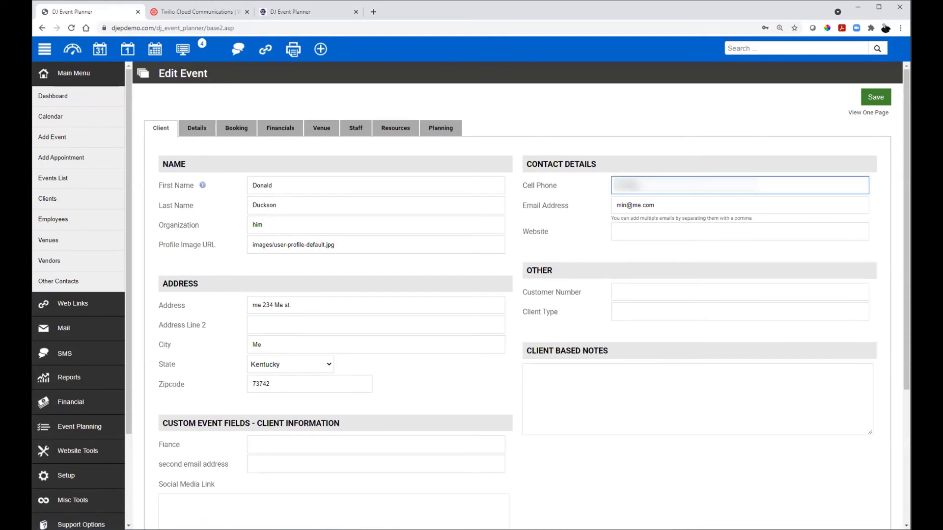
pyautogui.write('????')
pyautogui.press('Return')
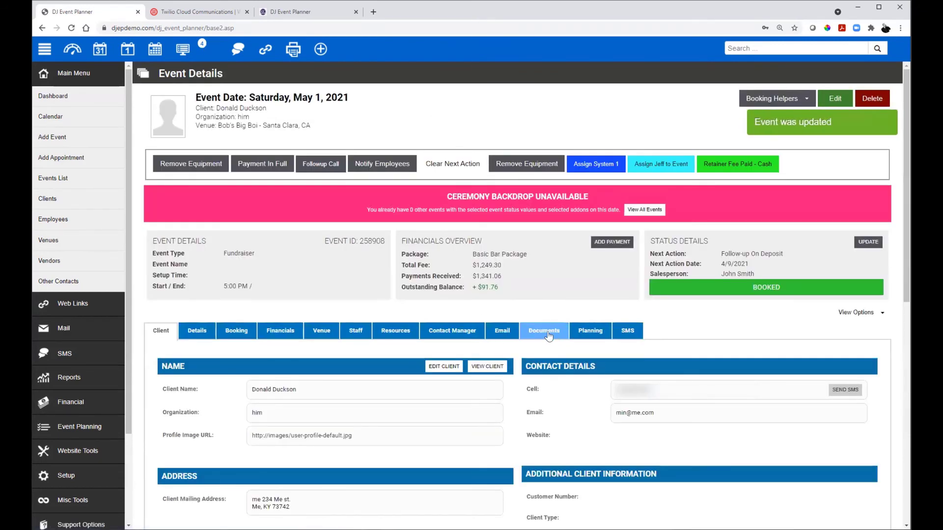
pyautogui.scroll(-2, 548, 336)
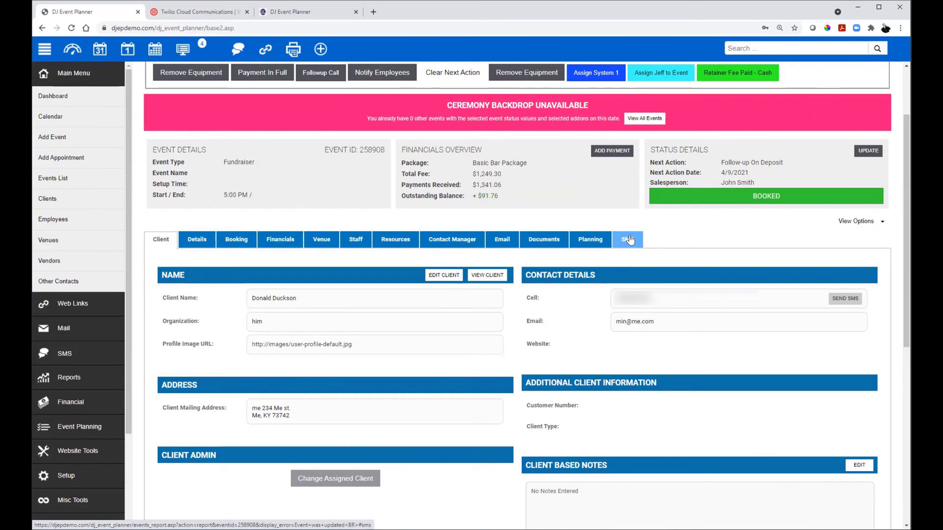
# Step: Open the event's SMS hub showing the client's text 'Hey Hey, this is a quick text'
pyautogui.click(630, 240)
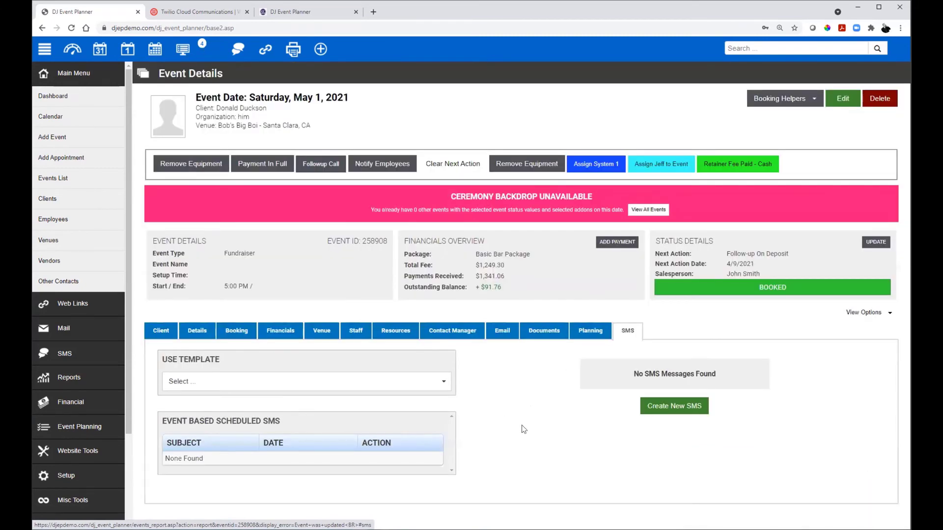
pyautogui.rightClick(556, 377)
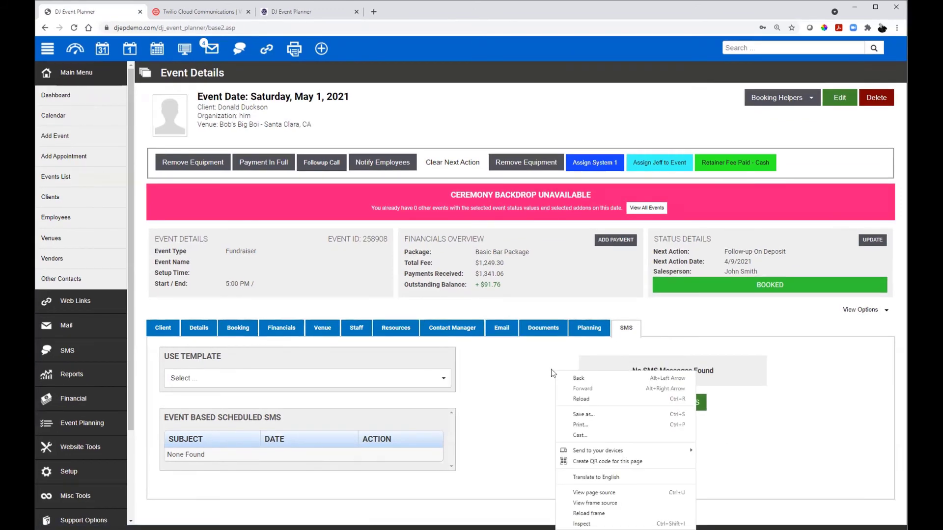
pyautogui.click(743, 462)
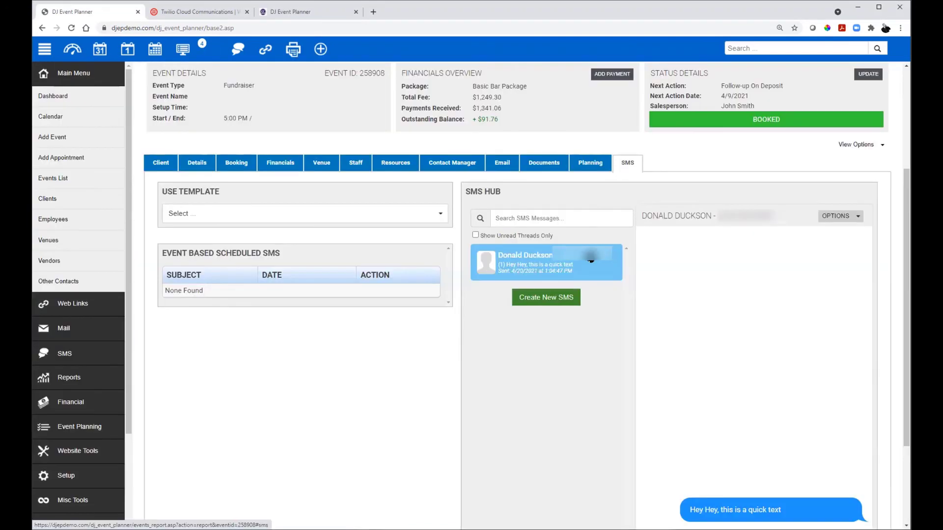
# Step: Check that both sent and received texts appear in the SMS list, then go to the Calendar
pyautogui.scroll(-1, 686, 401)
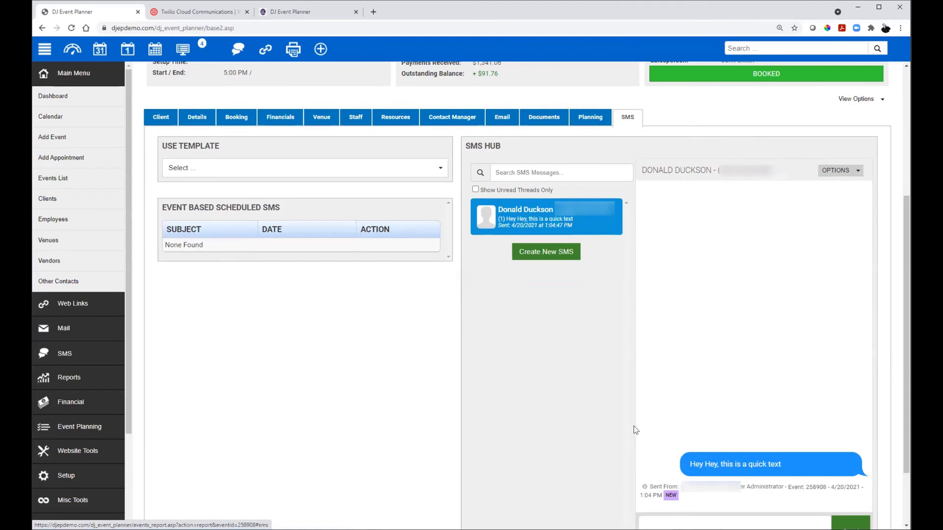
pyautogui.scroll(-2, 633, 427)
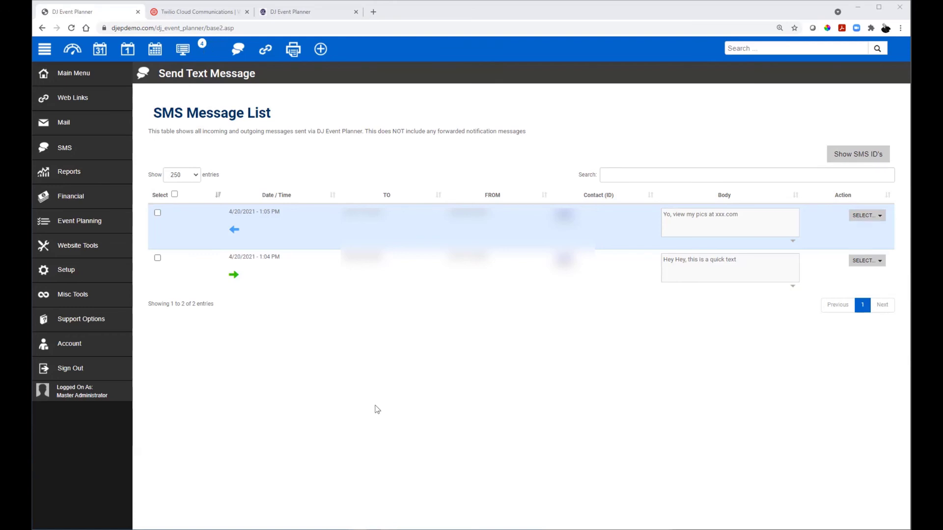
pyautogui.click(83, 74)
pyautogui.click(58, 118)
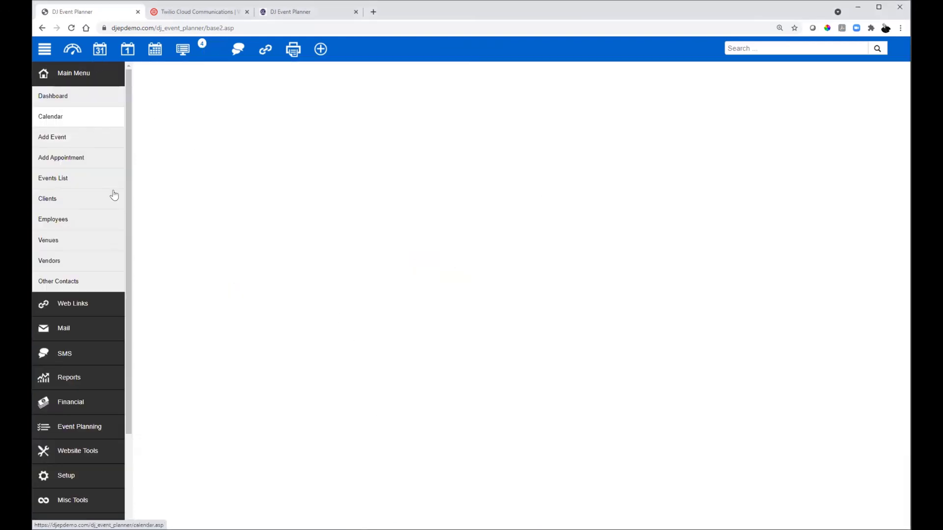